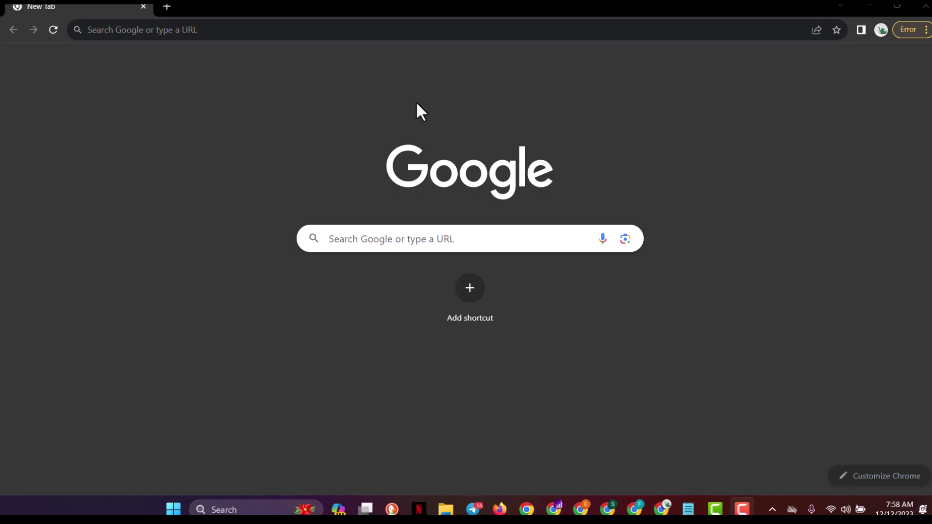
Go to hostinger.com and search the Domains page for m-dealz.com
{"action": "left_click", "coordinate": [265, 32]}
{"action": "type", "text": "hostinge"}
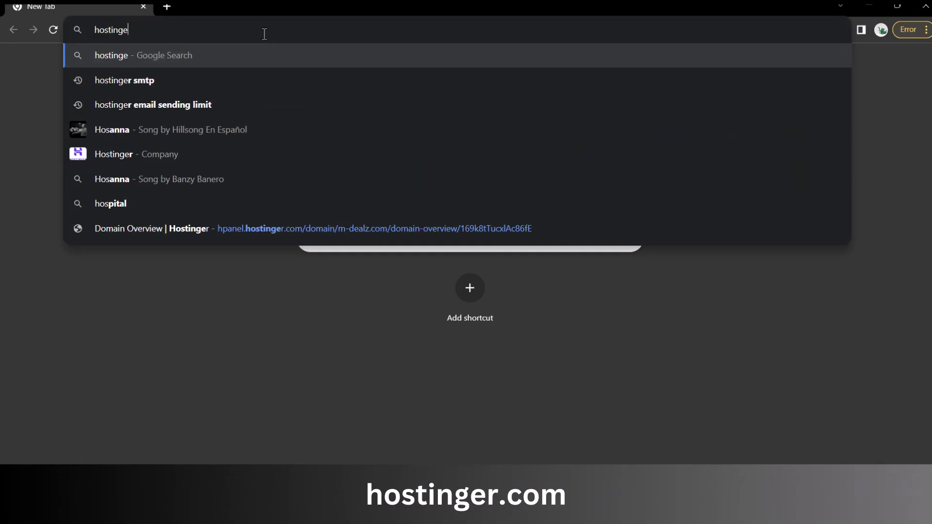
{"action": "type", "text": "r.com"}
{"action": "key", "text": "Return"}
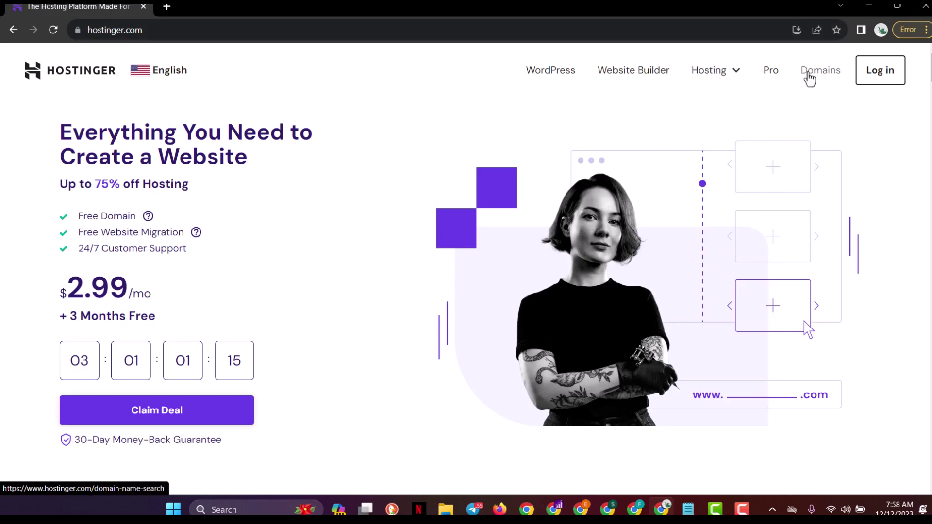
{"action": "left_click", "coordinate": [809, 76]}
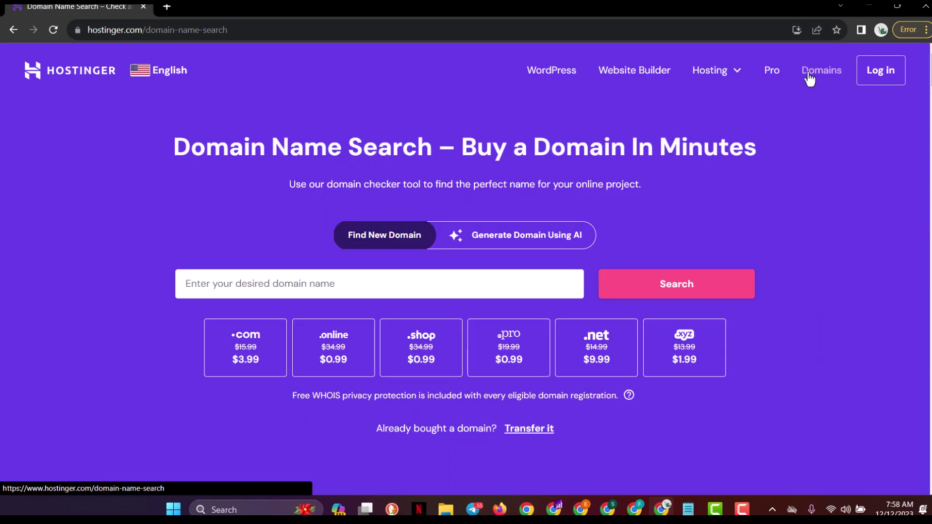
{"action": "left_click", "coordinate": [358, 279]}
{"action": "type", "text": "m-"}
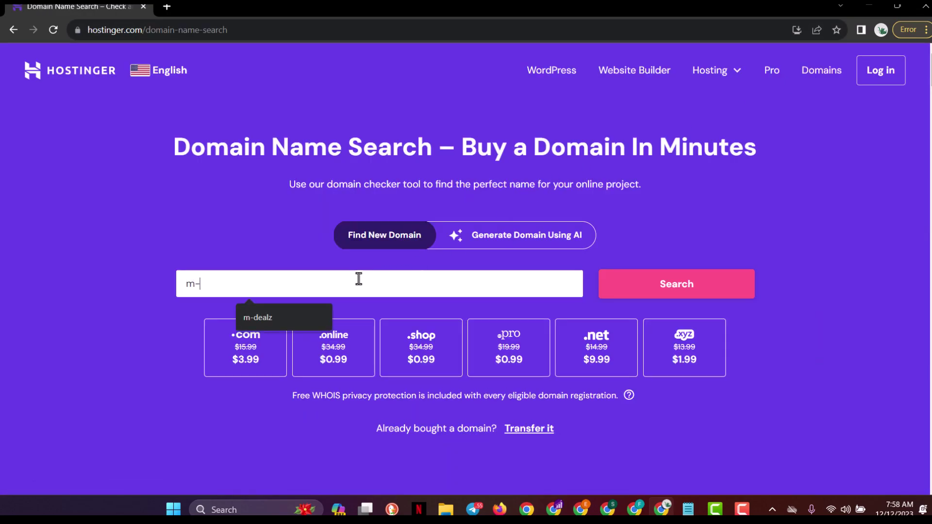
{"action": "type", "text": "dealz.com"}
{"action": "key", "text": "Return"}
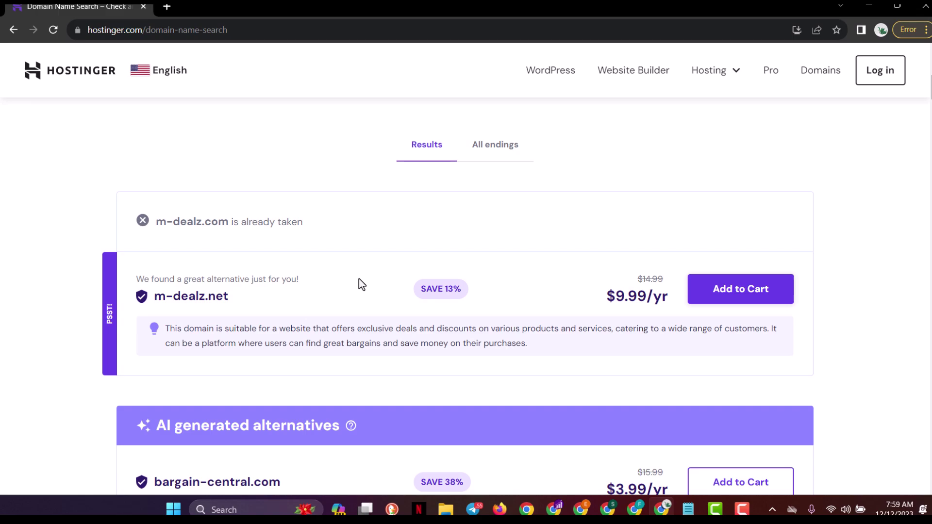
Add m-dealz.net to the cart with a 1-year registration period
{"action": "left_click", "coordinate": [728, 303]}
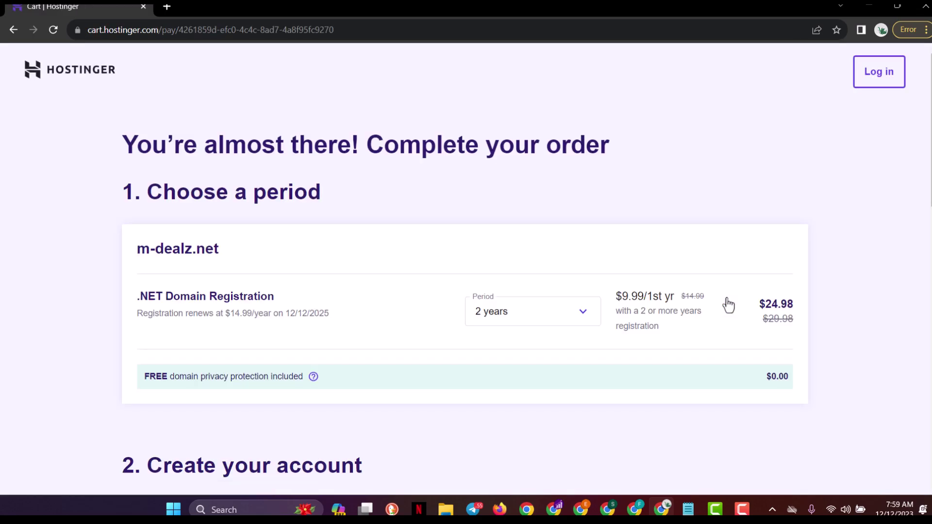
{"action": "left_click", "coordinate": [536, 327]}
{"action": "left_click", "coordinate": [511, 347]}
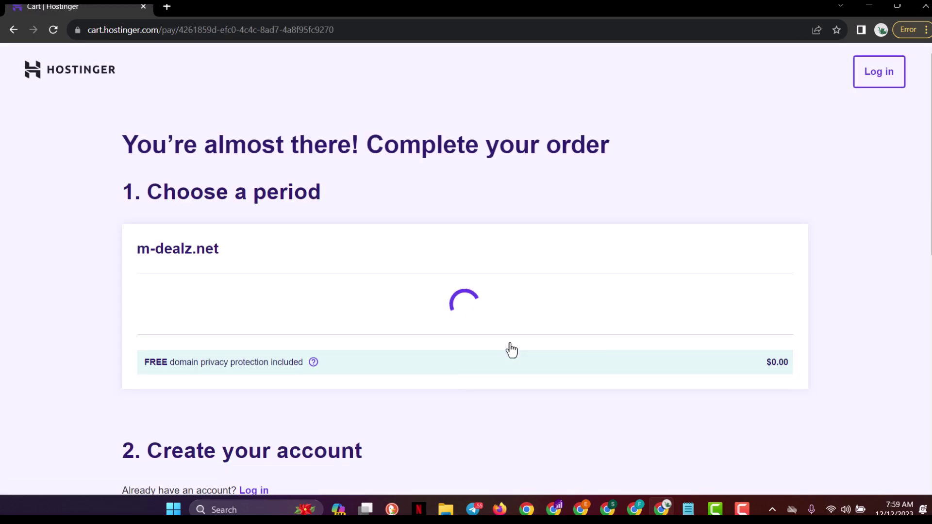
Choose Coingate as the checkout payment method
{"action": "scroll", "coordinate": [496, 357], "scroll_direction": "down", "scroll_amount": 4}
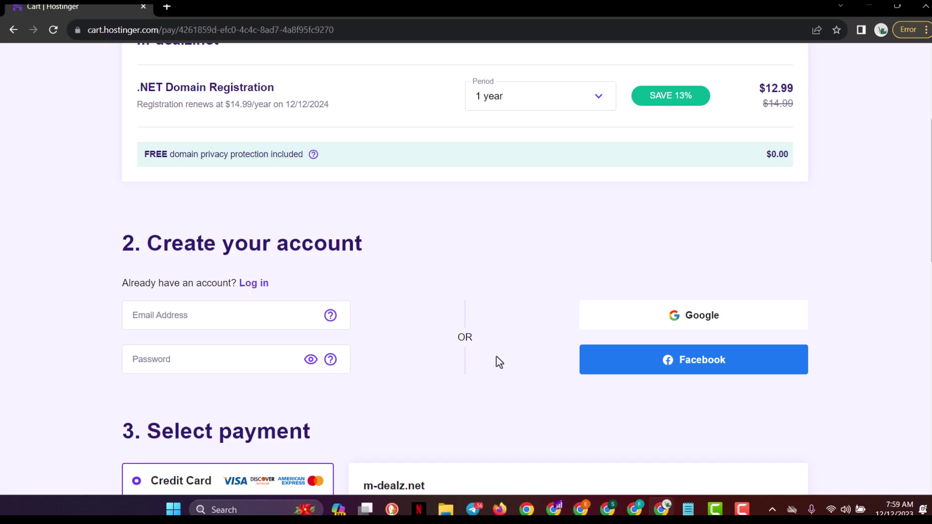
{"action": "scroll", "coordinate": [497, 361], "scroll_direction": "down", "scroll_amount": 8}
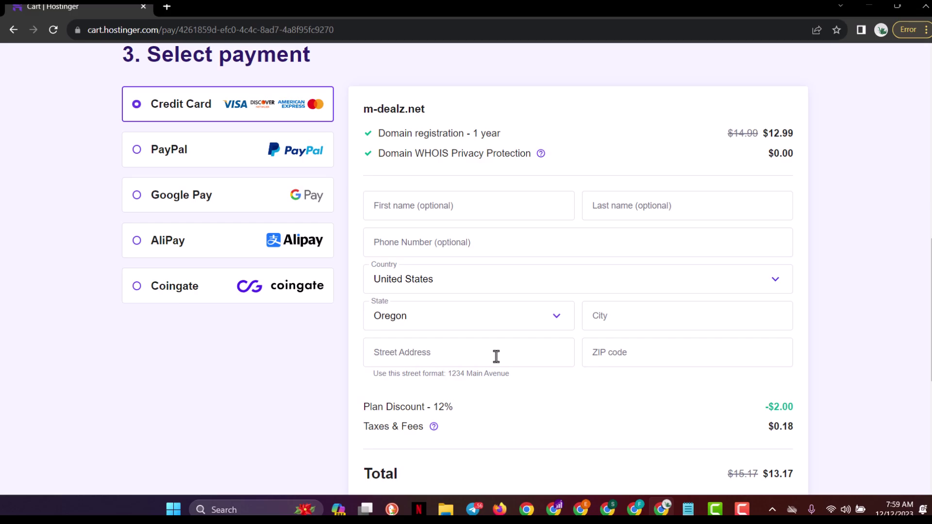
{"action": "scroll", "coordinate": [497, 357], "scroll_direction": "down", "scroll_amount": 5}
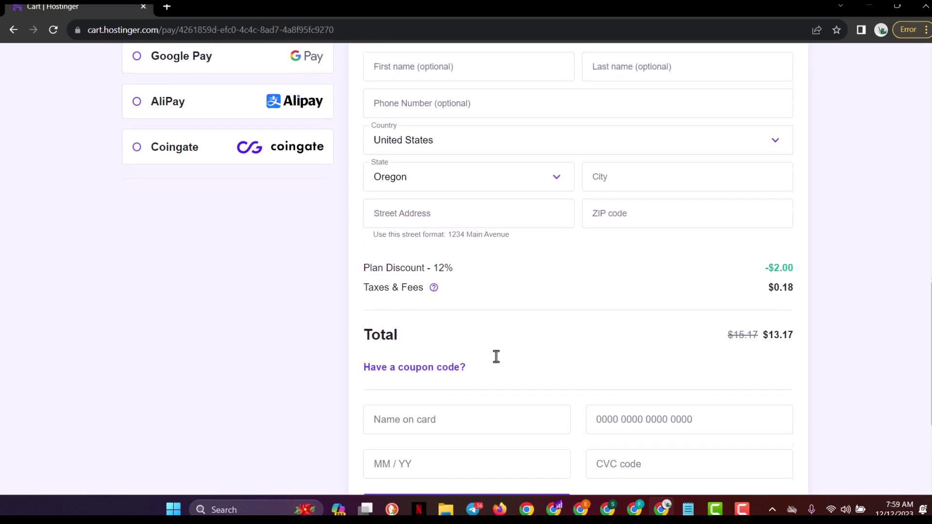
{"action": "scroll", "coordinate": [496, 356], "scroll_direction": "up", "scroll_amount": 4}
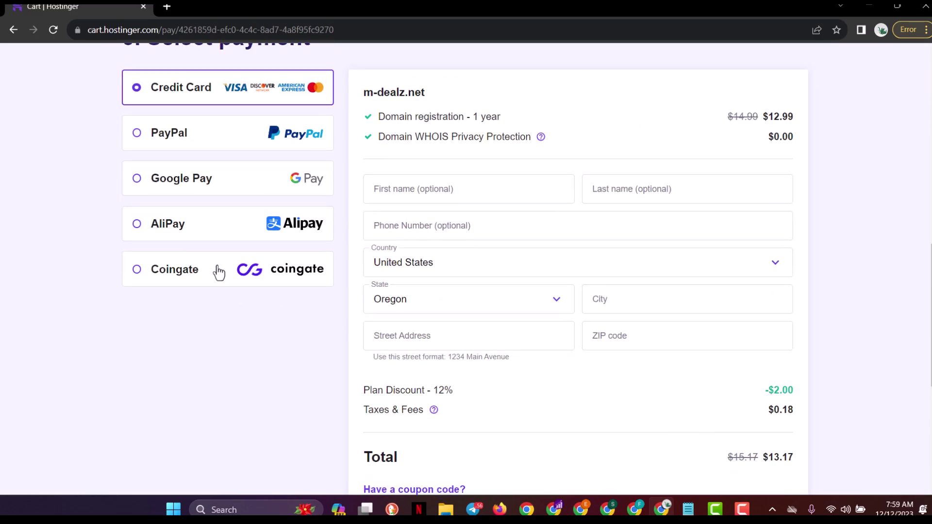
{"action": "left_click", "coordinate": [217, 271]}
{"action": "scroll", "coordinate": [219, 273], "scroll_direction": "down", "scroll_amount": 8}
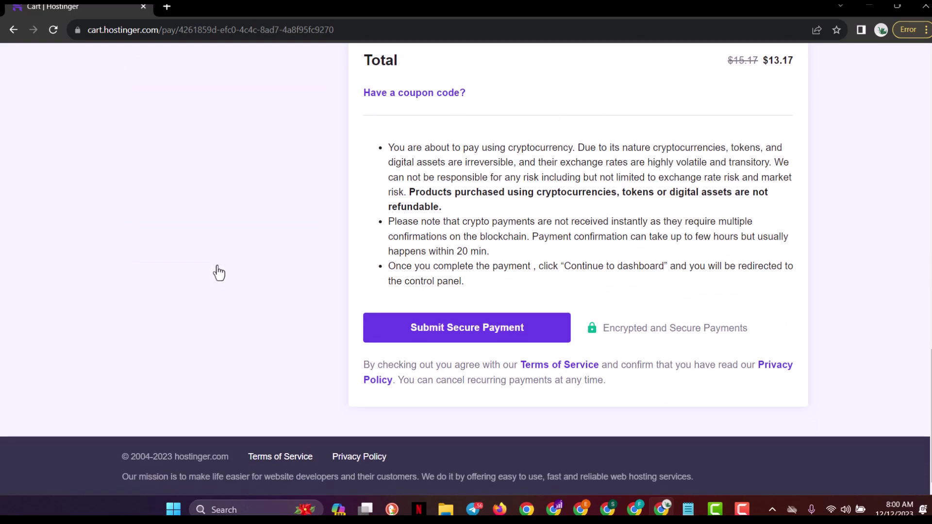
{"action": "scroll", "coordinate": [219, 273], "scroll_direction": "up", "scroll_amount": 15}
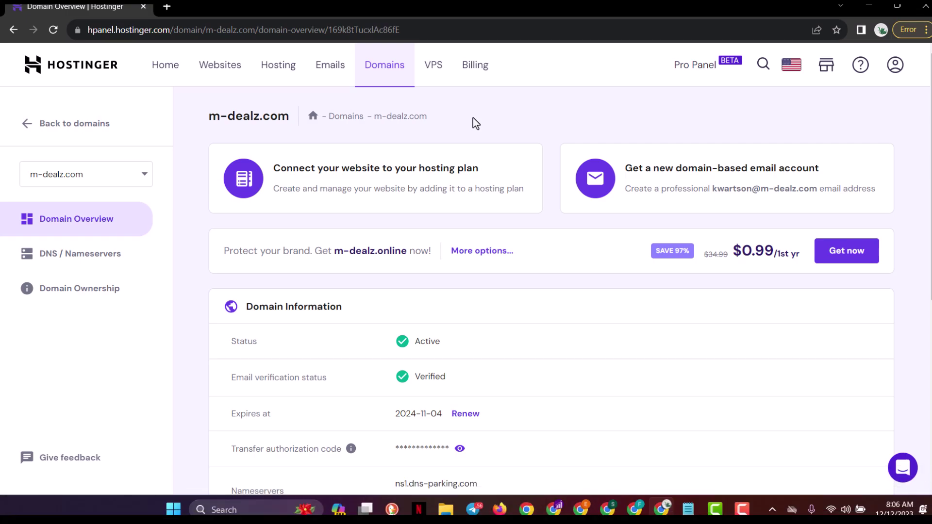
Open cloudflare.com in a new tab and start adding a new site
{"action": "left_click", "coordinate": [167, 7]}
{"action": "type", "text": "cloudflare.com"}
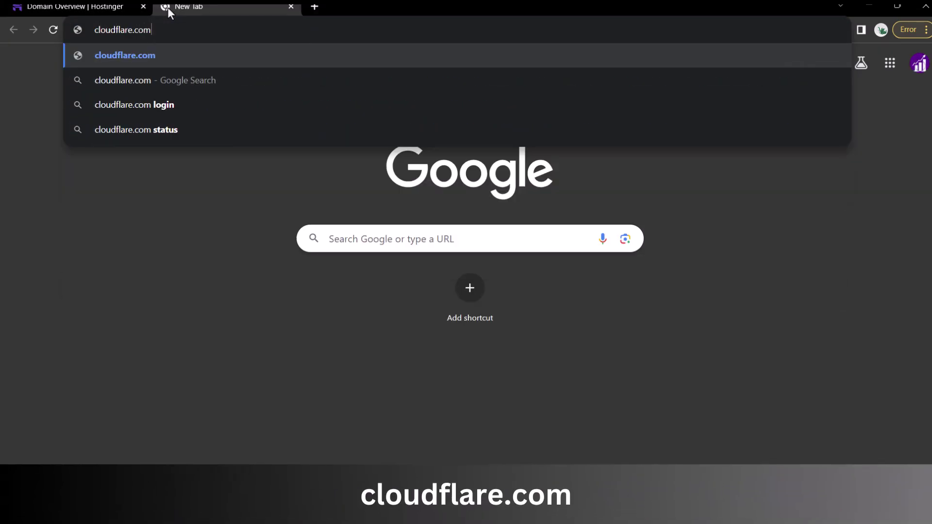
{"action": "key", "text": "Return"}
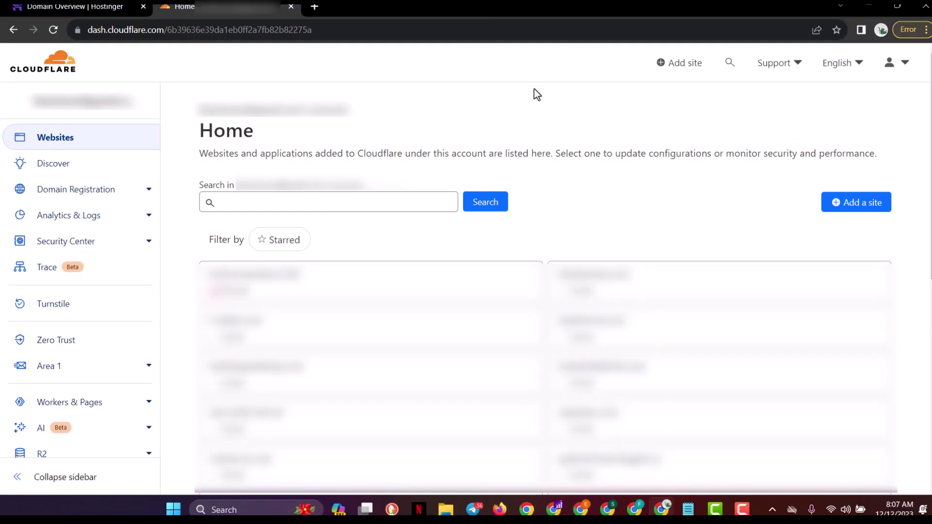
{"action": "left_click", "coordinate": [852, 206]}
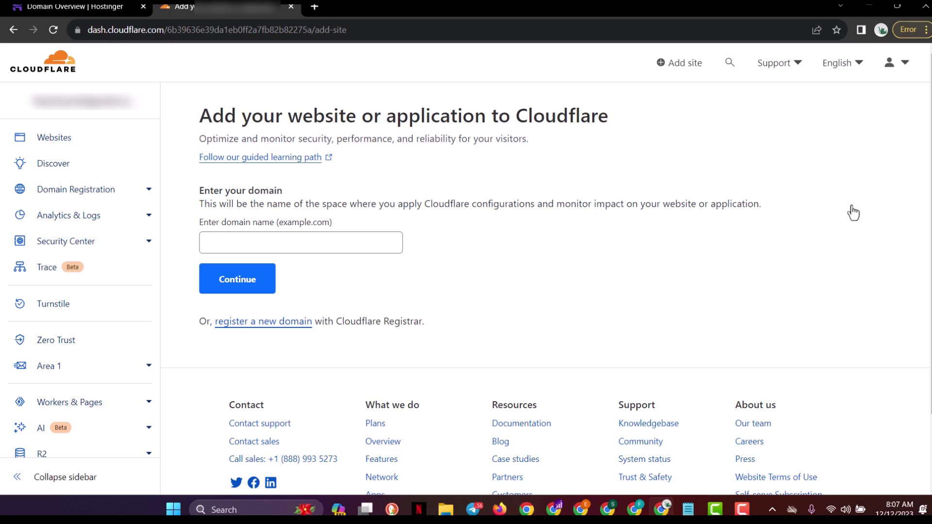
Copy m-dealz.com from Hostinger, paste it into Cloudflare's domain field and continue
{"action": "left_click", "coordinate": [117, 7]}
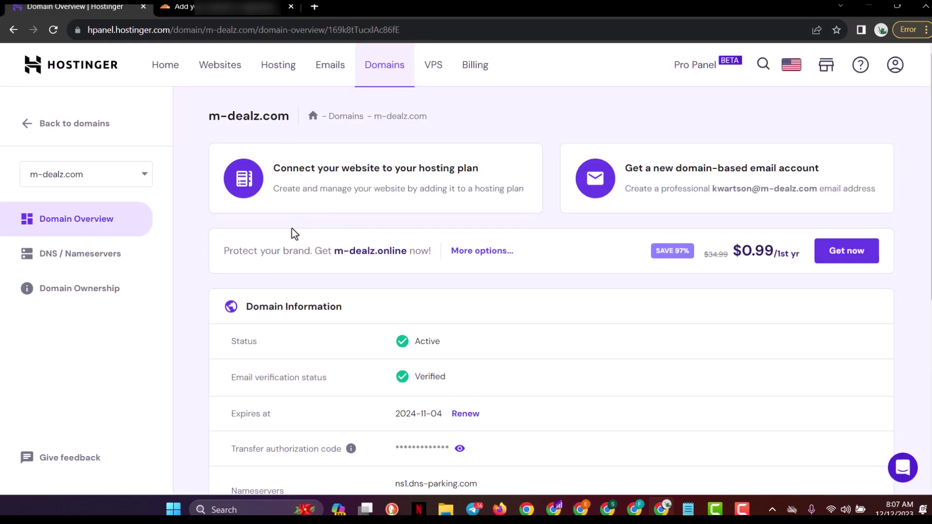
{"action": "triple_click", "coordinate": [243, 117]}
{"action": "right_click", "coordinate": [243, 118]}
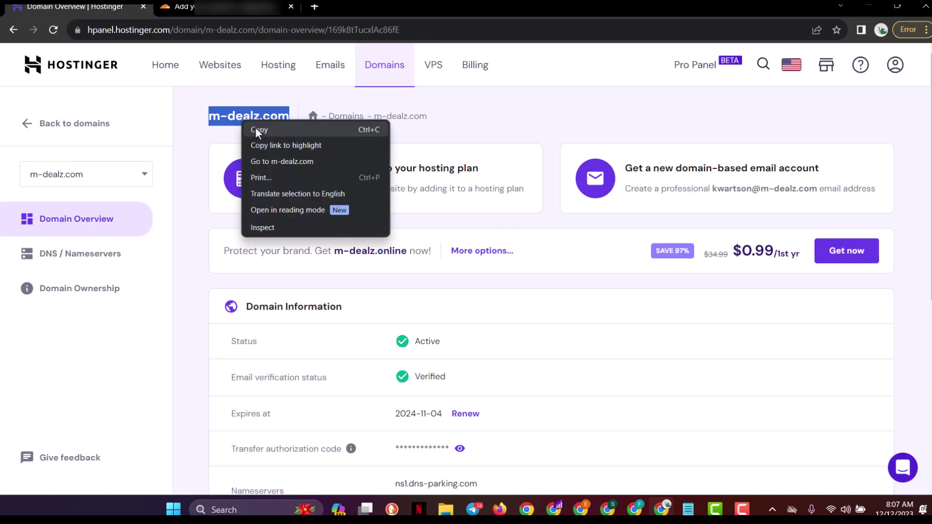
{"action": "left_click", "coordinate": [255, 127]}
{"action": "left_click", "coordinate": [219, 6]}
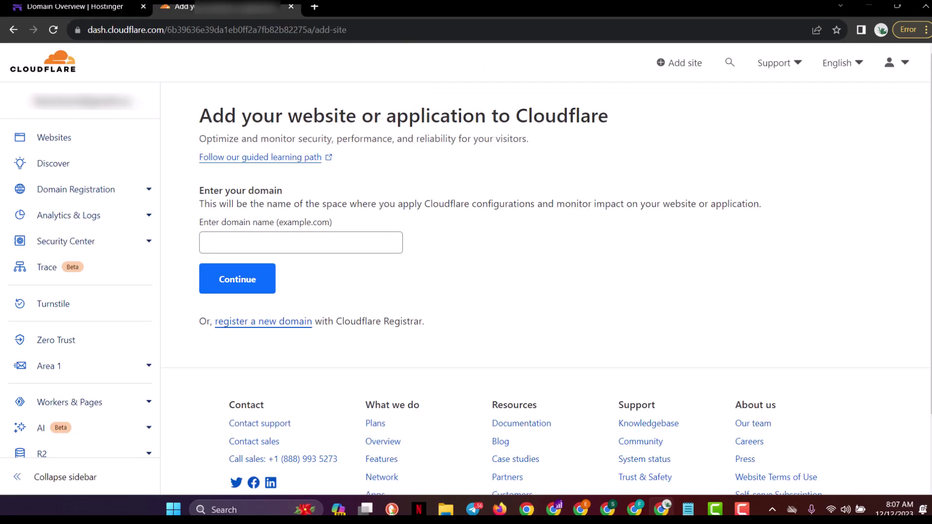
{"action": "left_click", "coordinate": [221, 245]}
{"action": "key", "text": "ctrl+v"}
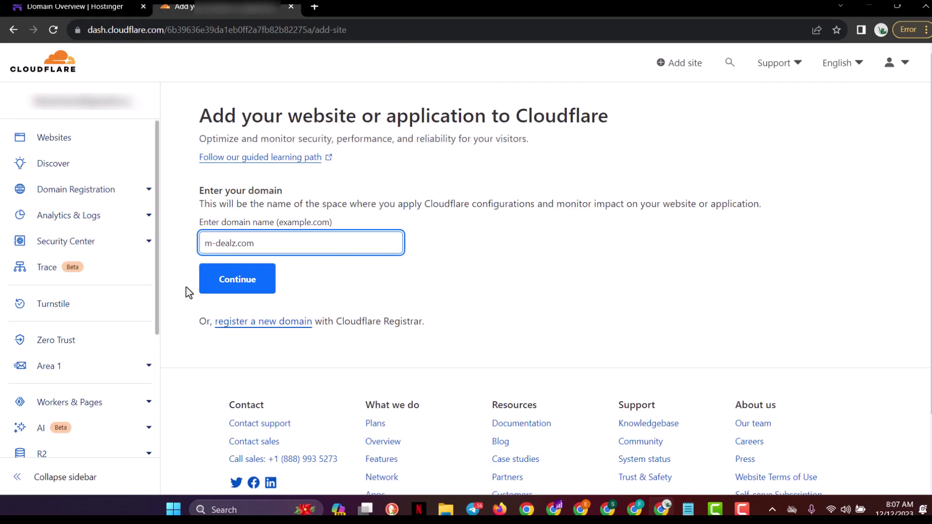
{"action": "left_click", "coordinate": [226, 288]}
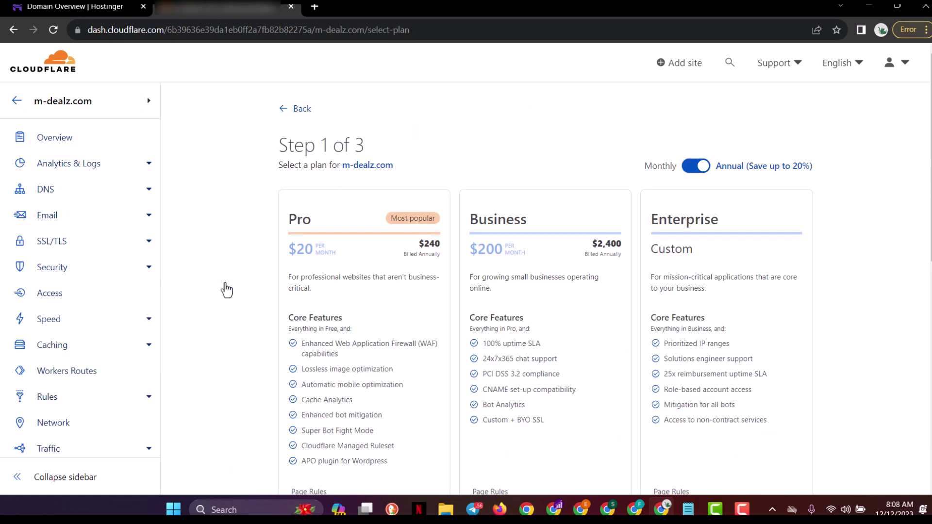
Pick the Free plan, skip the DNS records step and confirm adding records later
{"action": "scroll", "coordinate": [226, 290], "scroll_direction": "down", "scroll_amount": 7}
{"action": "left_click", "coordinate": [341, 267]}
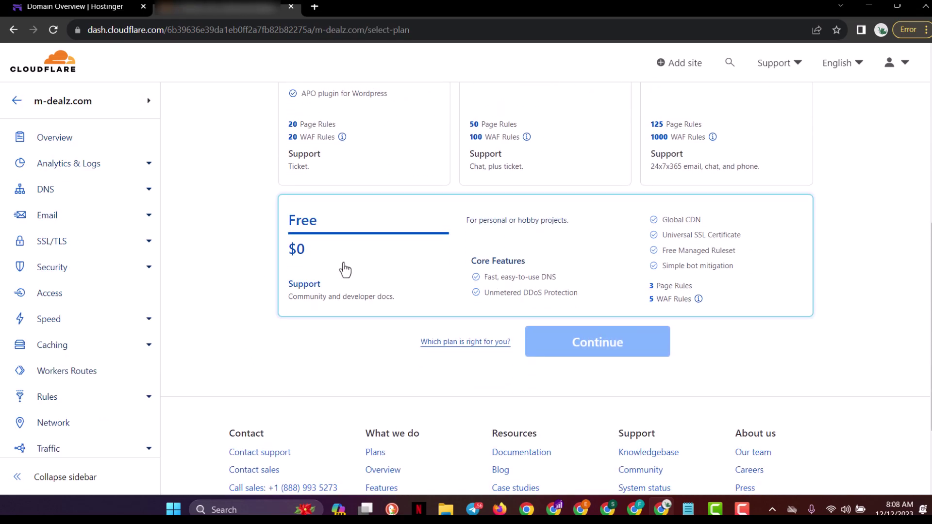
{"action": "left_click", "coordinate": [561, 345]}
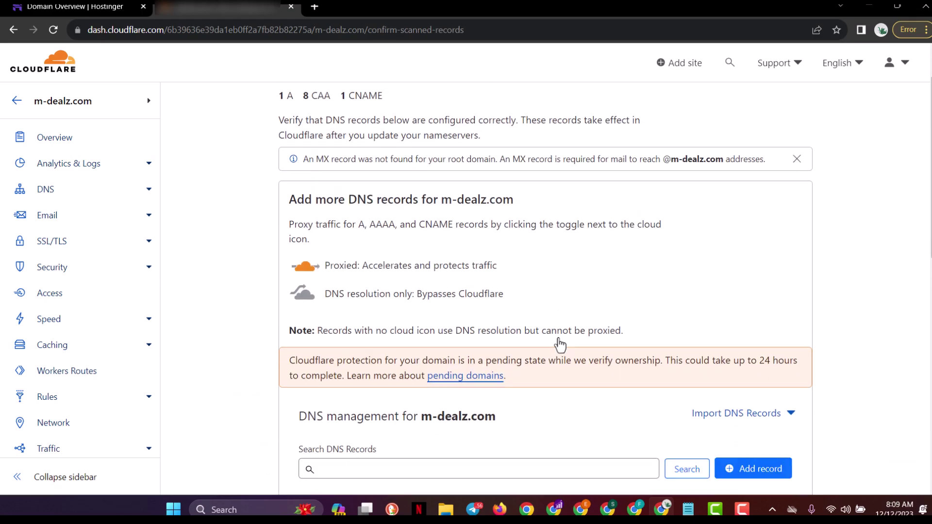
{"action": "scroll", "coordinate": [560, 344], "scroll_direction": "down", "scroll_amount": 7}
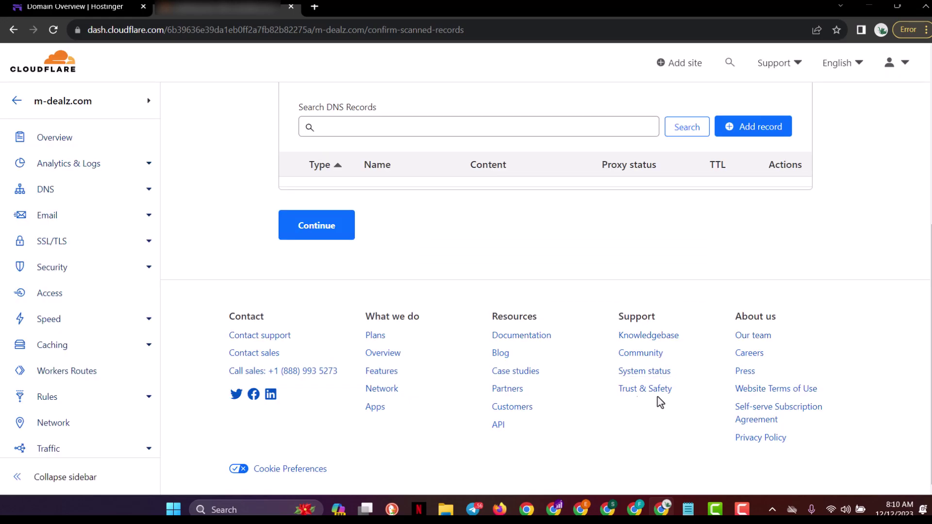
{"action": "left_click", "coordinate": [333, 226]}
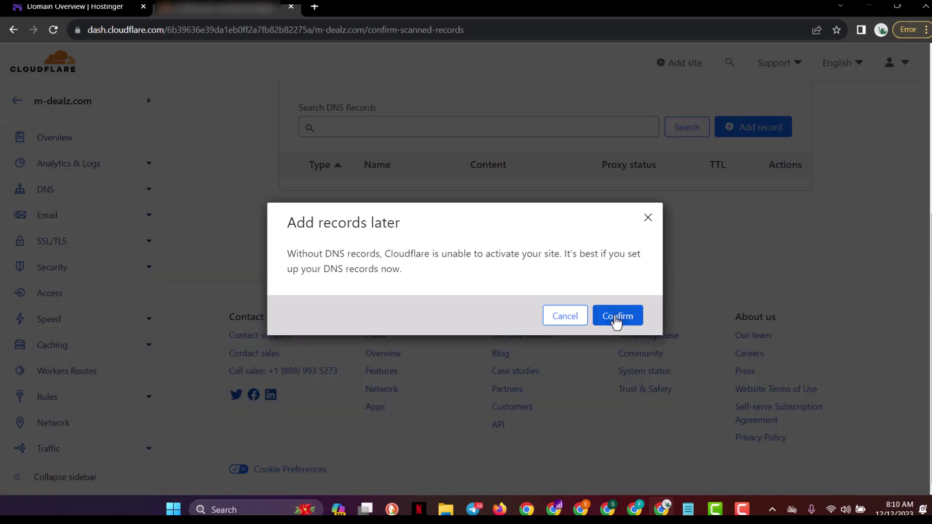
{"action": "left_click", "coordinate": [616, 316]}
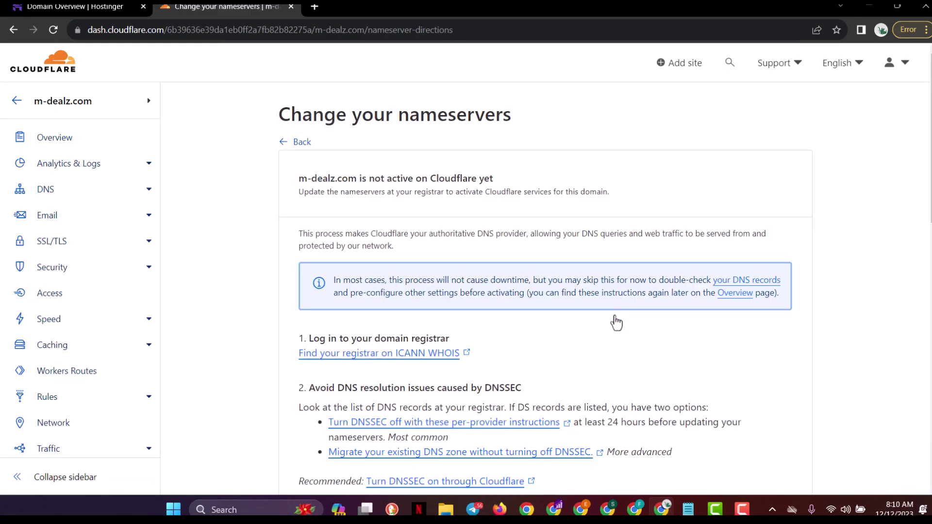
{"action": "scroll", "coordinate": [617, 322], "scroll_direction": "down", "scroll_amount": 6}
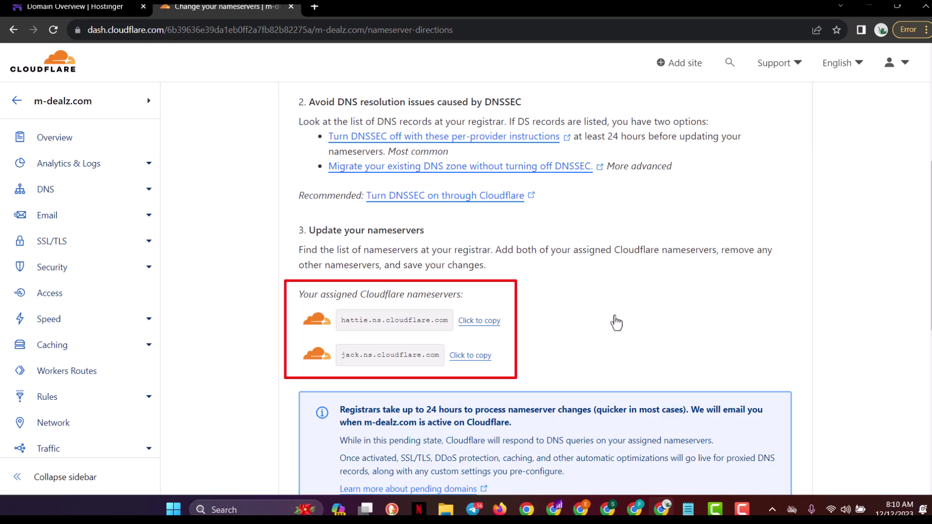
Switch Hostinger to custom nameservers and paste hattie.ns.cloudflare.com as the first one
{"action": "left_click", "coordinate": [478, 323]}
{"action": "left_click", "coordinate": [104, 7]}
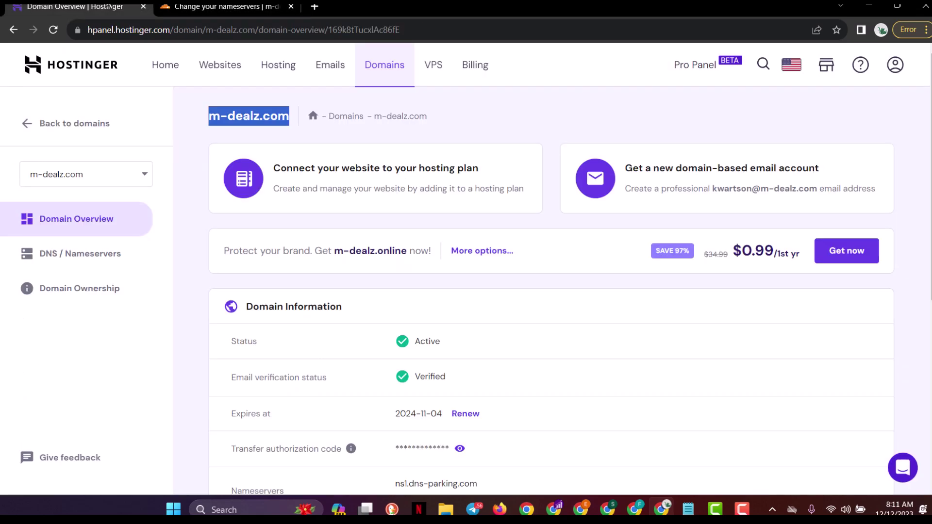
{"action": "left_click", "coordinate": [76, 260]}
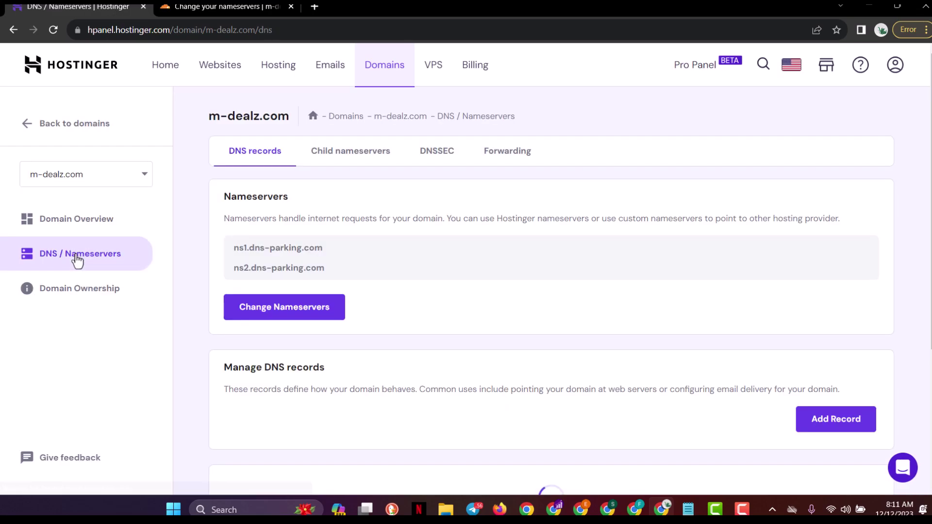
{"action": "left_click", "coordinate": [254, 314]}
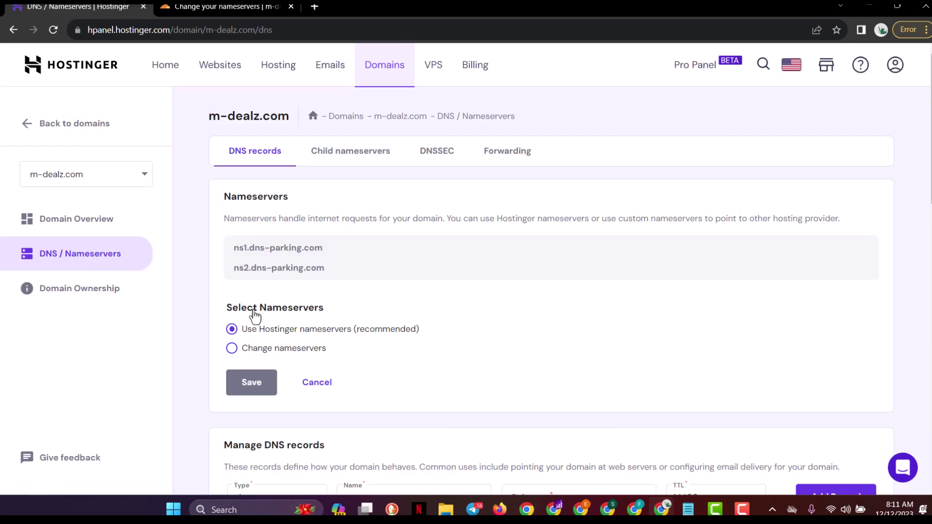
{"action": "left_click", "coordinate": [231, 348]}
{"action": "scroll", "coordinate": [233, 356], "scroll_direction": "down", "scroll_amount": 2}
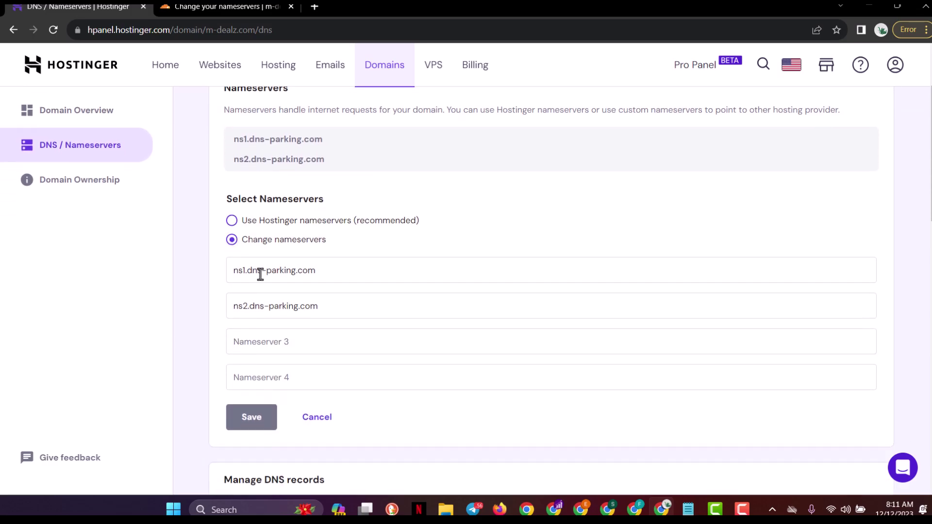
{"action": "triple_click", "coordinate": [261, 275]}
{"action": "key", "text": "ctrl+v"}
Set jack.ns.cloudflare.com as the second nameserver and save the change
{"action": "key", "text": "ctrl+Tab"}
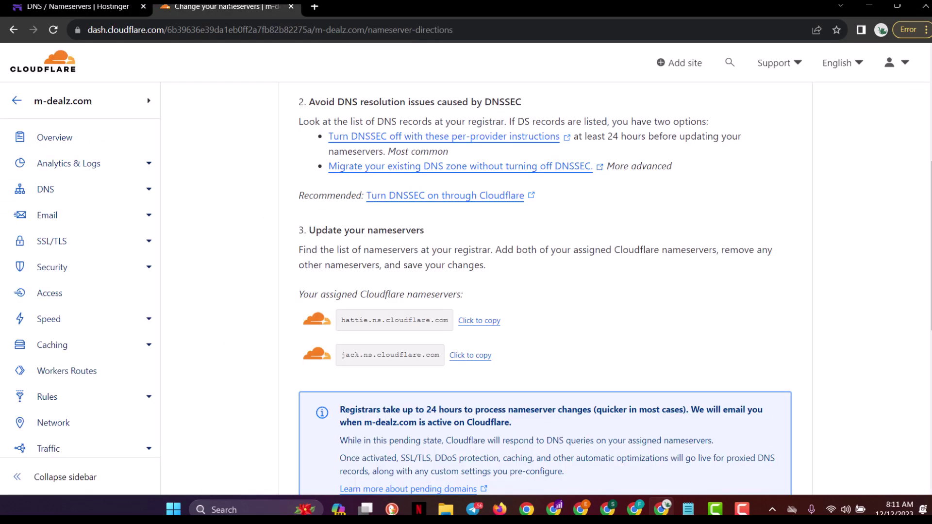
{"action": "left_click", "coordinate": [476, 357]}
{"action": "left_click", "coordinate": [78, 7]}
{"action": "triple_click", "coordinate": [264, 306]}
{"action": "key", "text": "ctrl+v"}
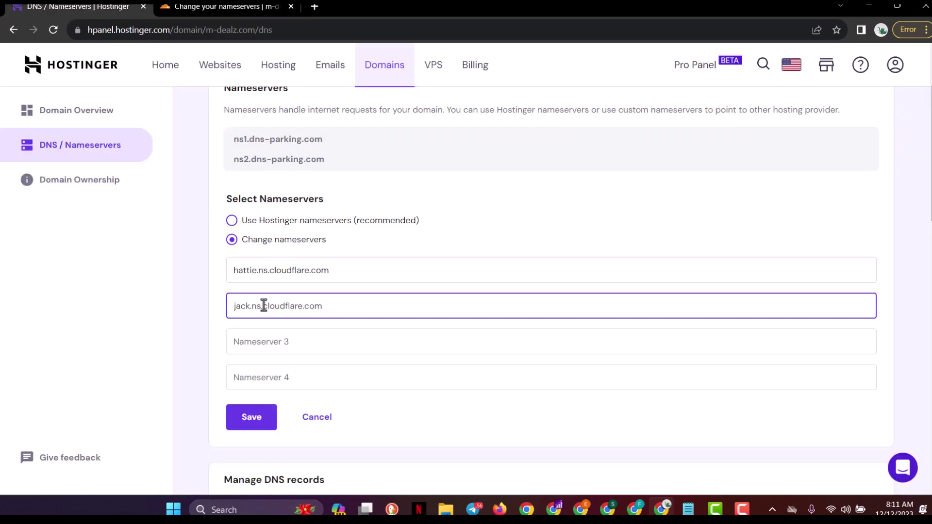
{"action": "left_click", "coordinate": [252, 421]}
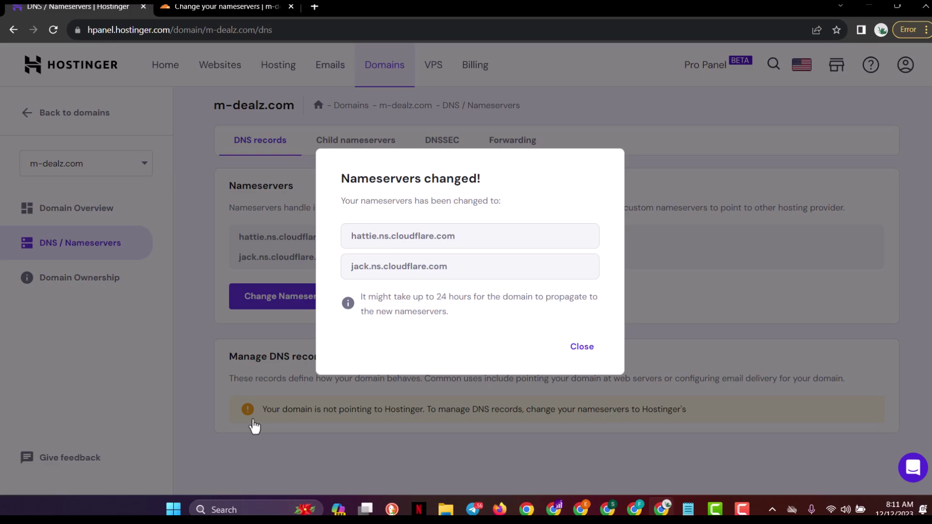
Dismiss Hostinger's nameserver confirmation and return to Cloudflare's m-dealz.com overview
{"action": "left_click", "coordinate": [568, 353]}
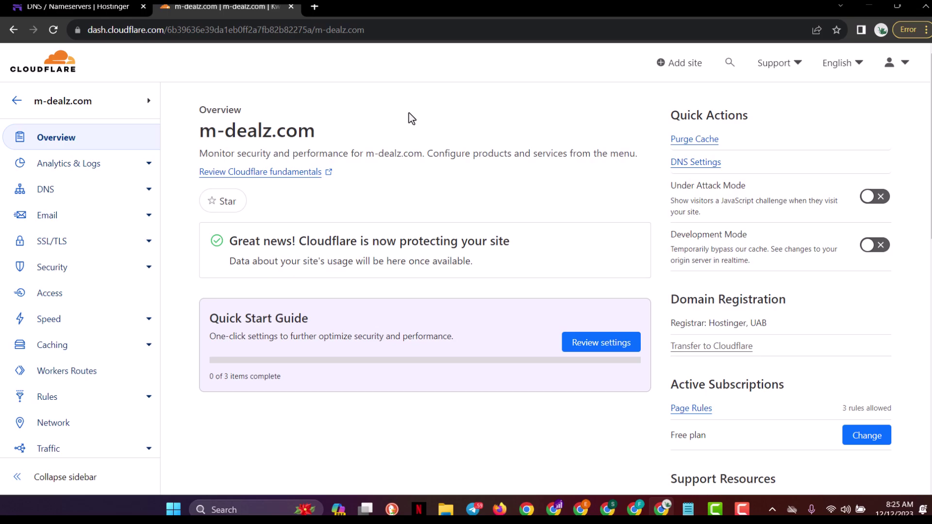
From office.com, navigate to the Microsoft 365 for business plans and choose Business Basic
{"action": "left_click", "coordinate": [315, 6]}
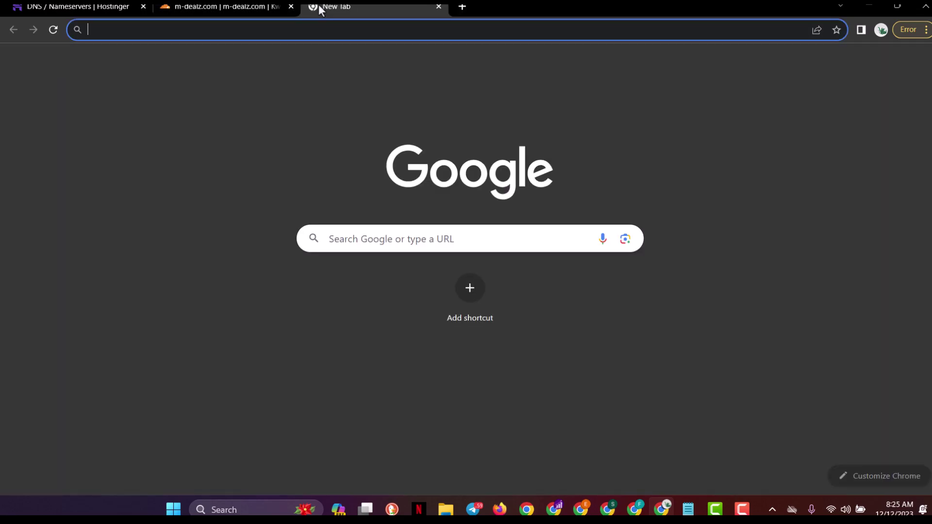
{"action": "type", "text": "office"}
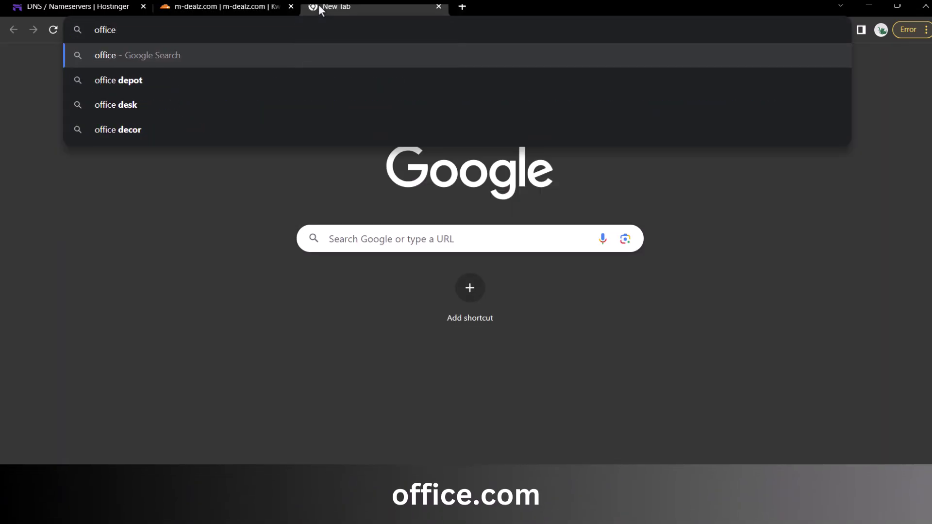
{"action": "type", "text": ".com"}
{"action": "key", "text": "Return"}
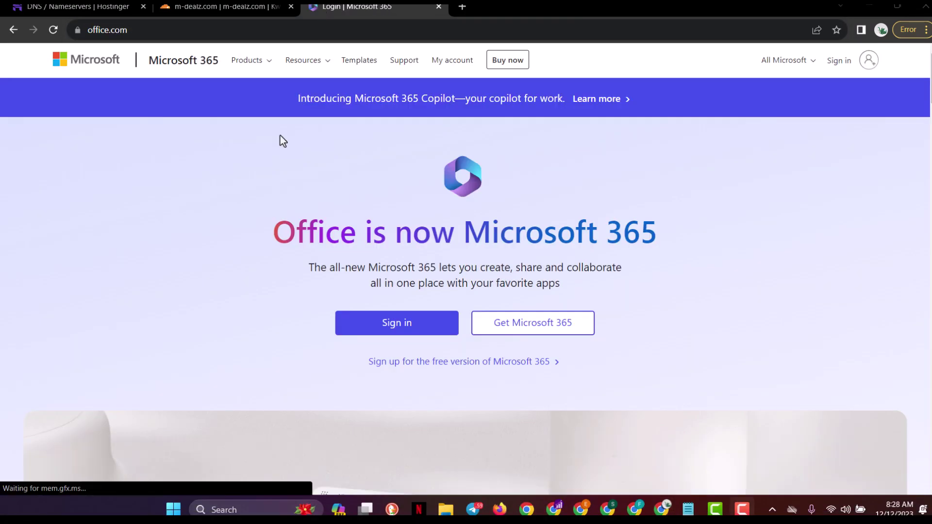
{"action": "left_click", "coordinate": [248, 61]}
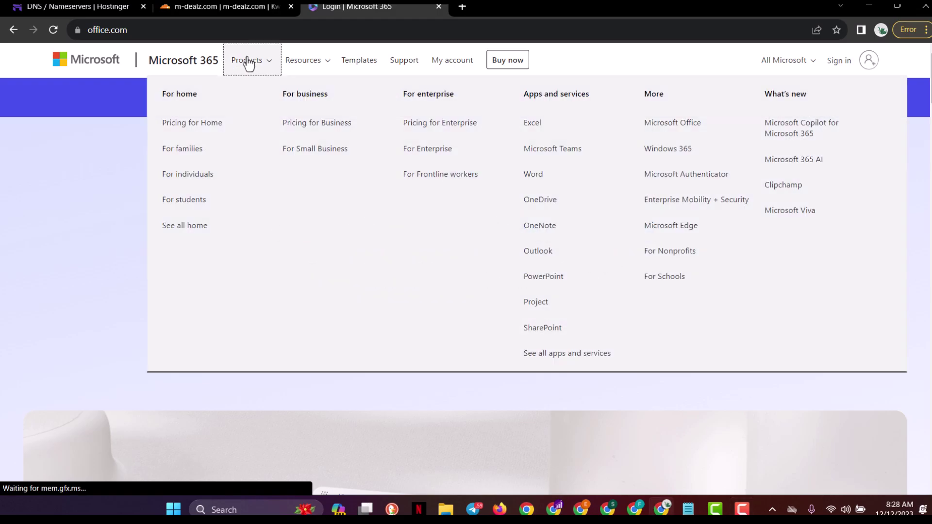
{"action": "left_click", "coordinate": [650, 125]}
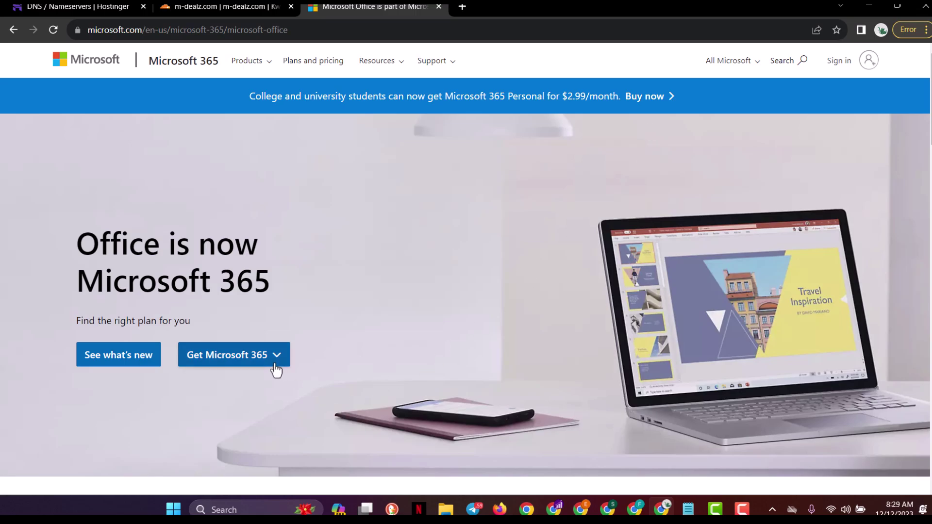
{"action": "left_click", "coordinate": [275, 361]}
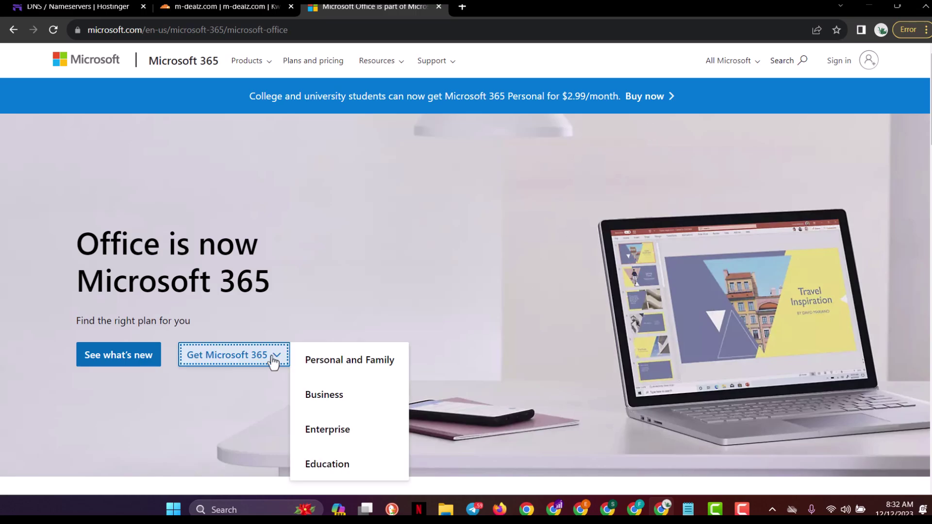
{"action": "left_click", "coordinate": [330, 395]}
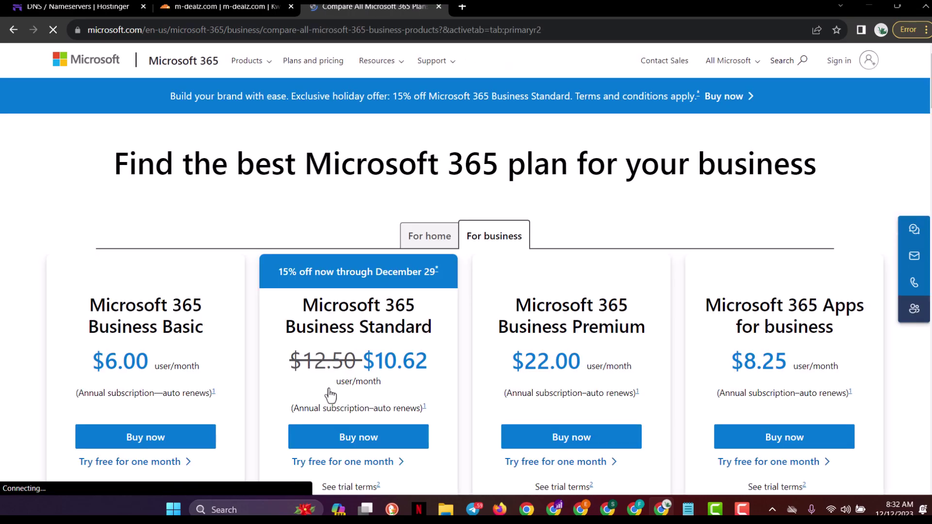
{"action": "scroll", "coordinate": [331, 396], "scroll_direction": "down", "scroll_amount": 4}
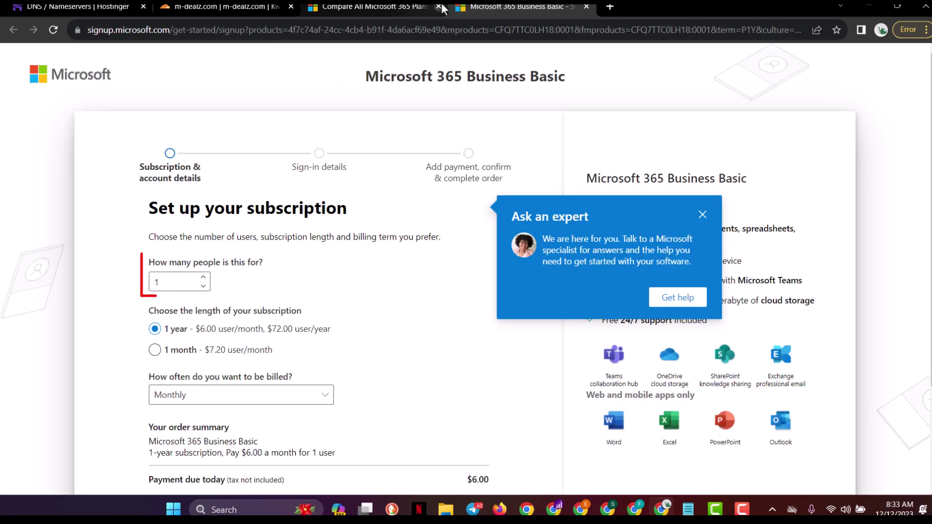
Dismiss the popups and switch the Business Basic subscription to 1 month at $7.20
{"action": "left_click", "coordinate": [438, 7]}
{"action": "left_click", "coordinate": [703, 215]}
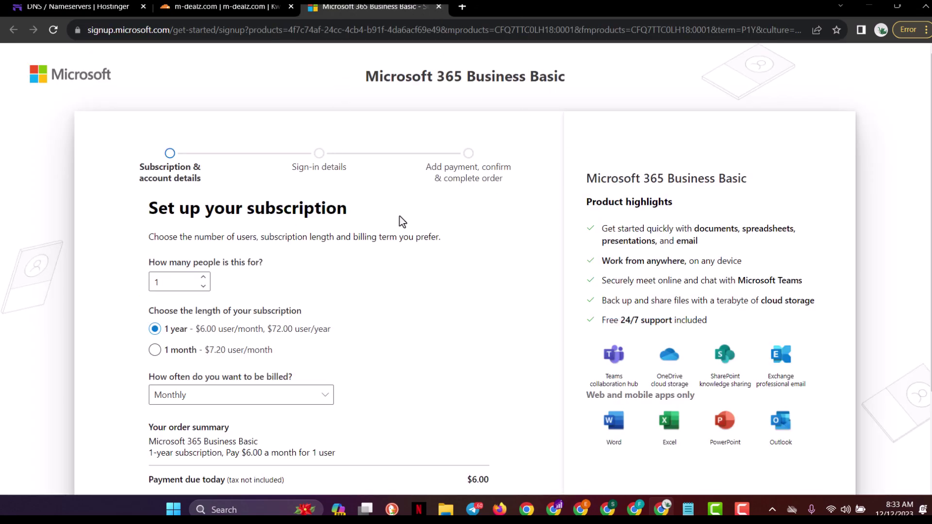
{"action": "left_click", "coordinate": [154, 350]}
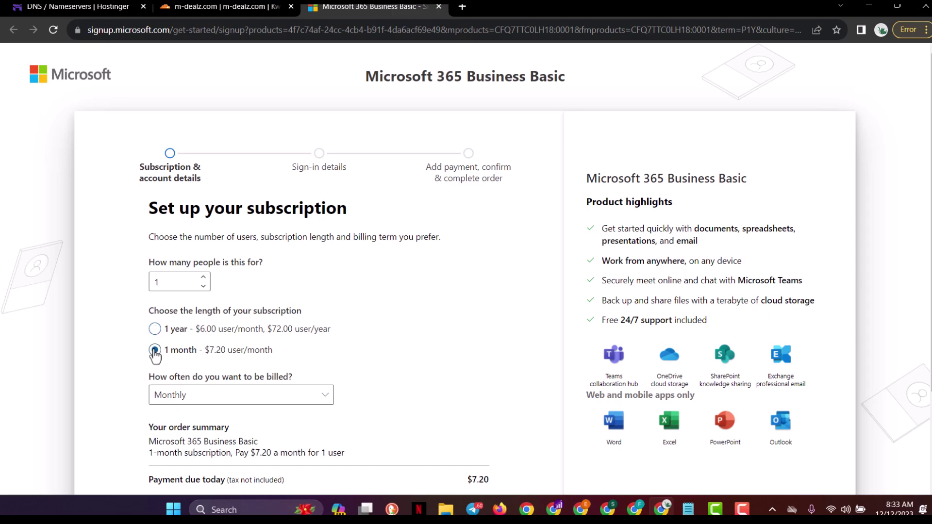
{"action": "scroll", "coordinate": [494, 292], "scroll_direction": "down", "scroll_amount": 3}
{"action": "left_click", "coordinate": [174, 391]}
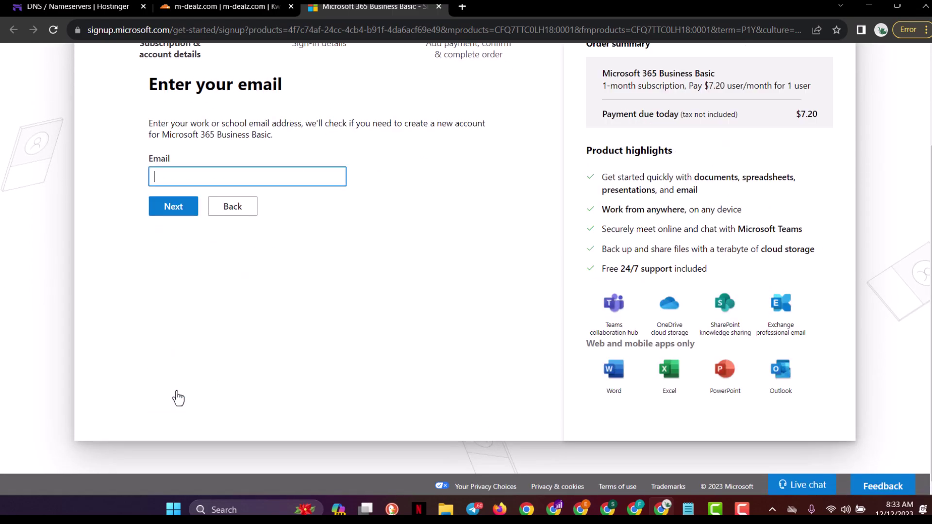
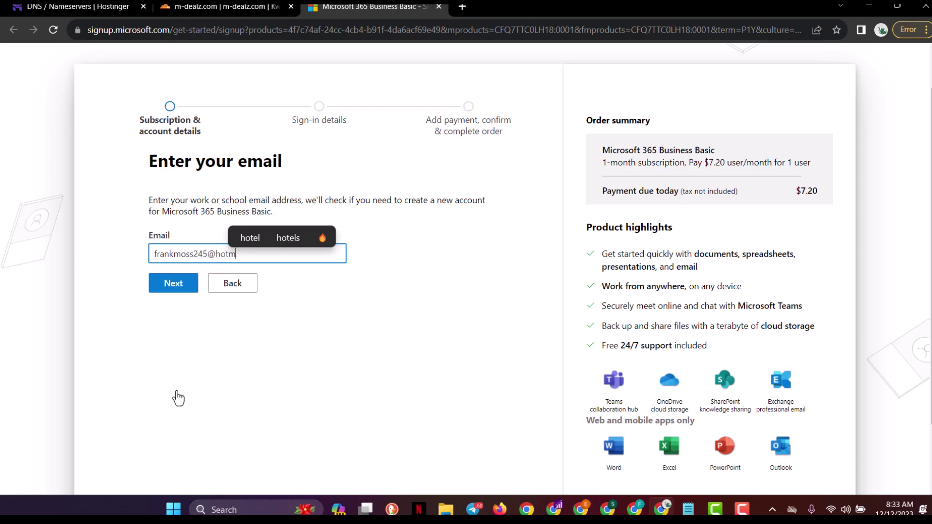
Enter the account e-mail address and submit the M-dealz personal and company details
{"action": "left_click", "coordinate": [174, 284]}
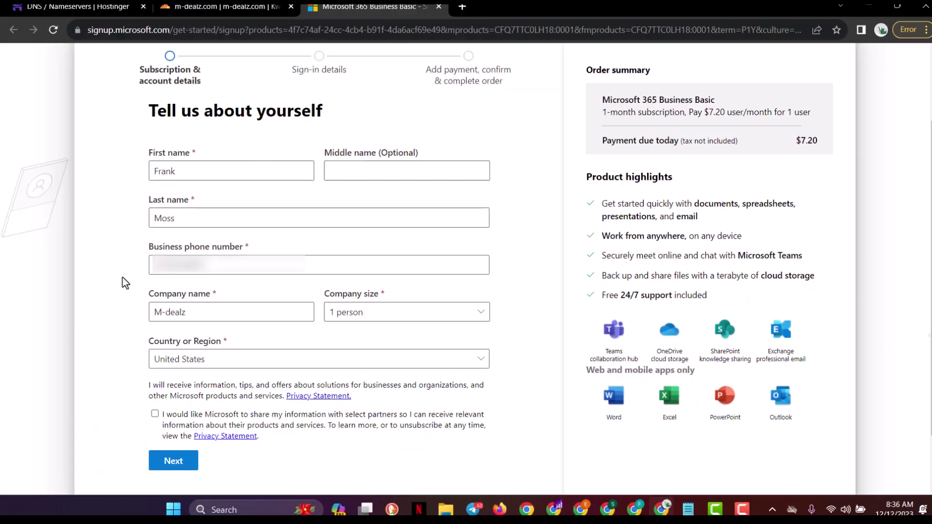
{"action": "left_click", "coordinate": [167, 465]}
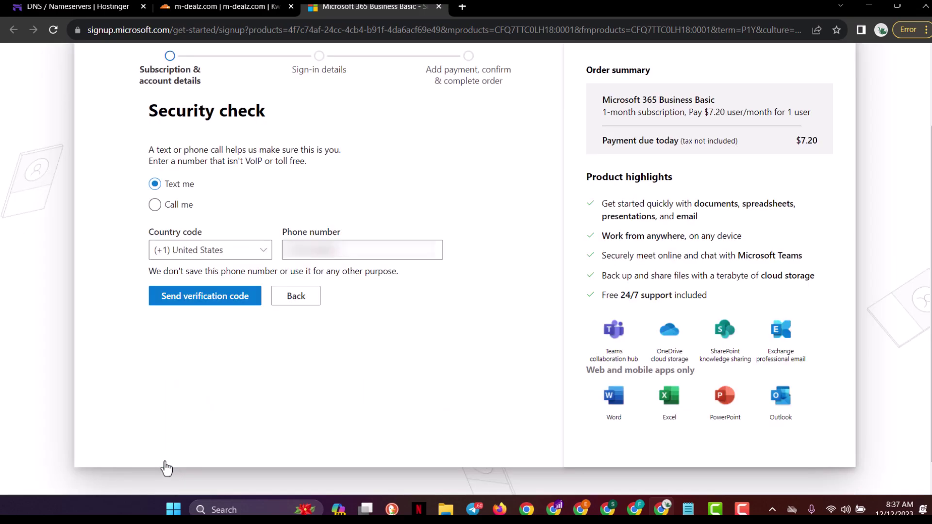
Get a phone number for verification from textverified.com in a new tab
{"action": "left_click", "coordinate": [462, 6]}
{"action": "type", "text": "textverified"}
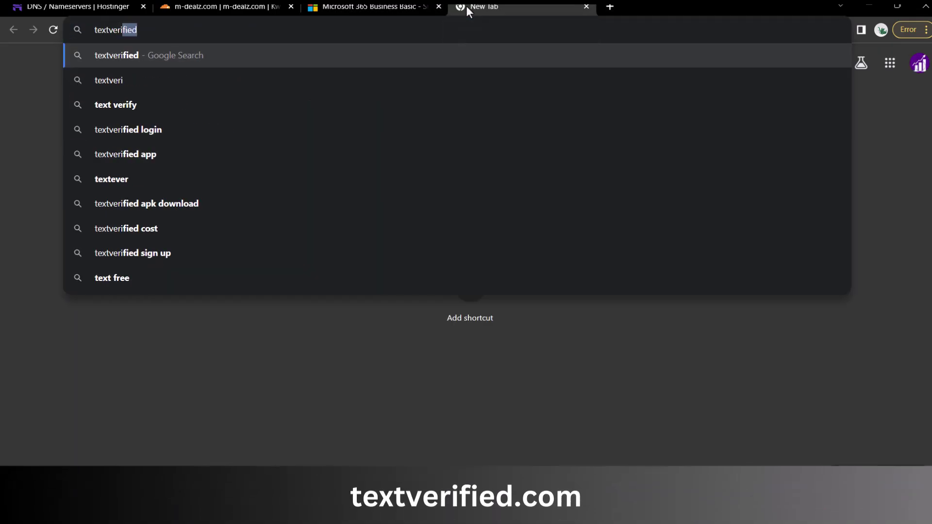
{"action": "type", "text": ".com"}
{"action": "key", "text": "Return"}
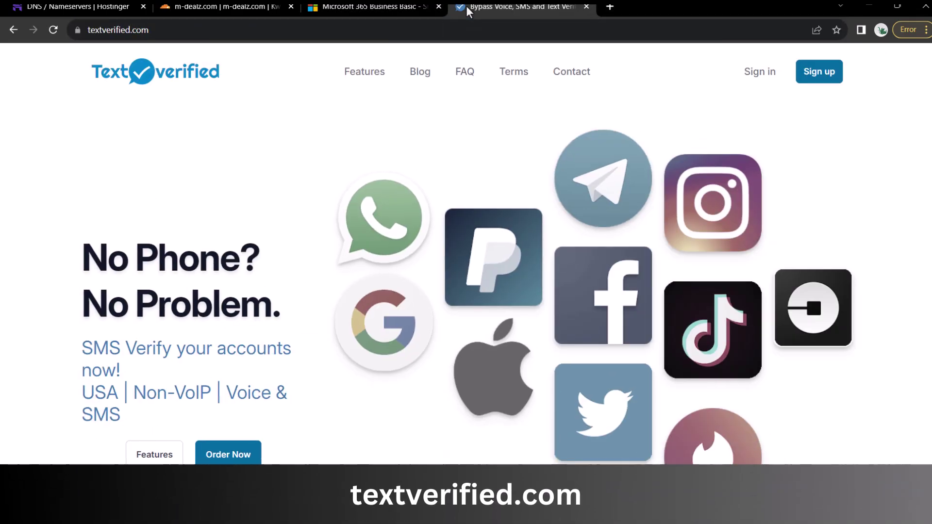
{"action": "left_click", "coordinate": [586, 7]}
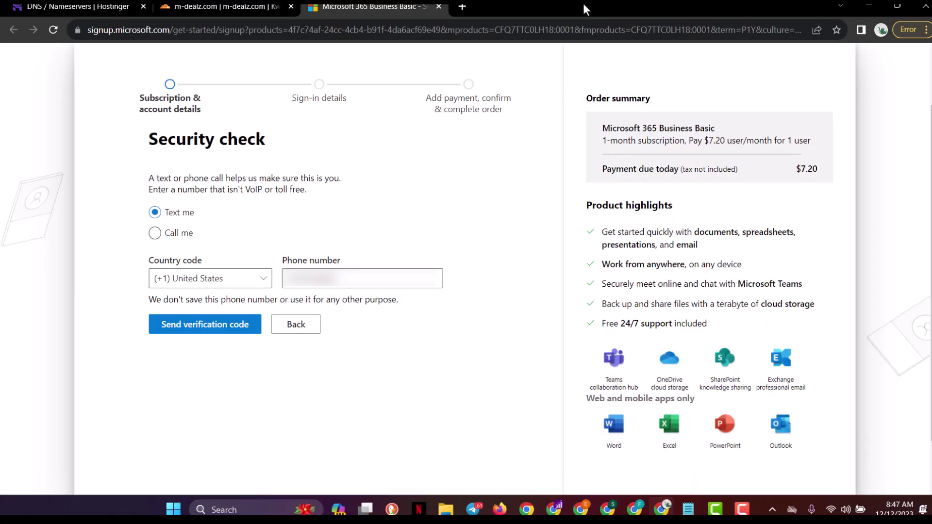
Verify the phone with the texted 6-digit code and decline saving the password
{"action": "left_click", "coordinate": [192, 325]}
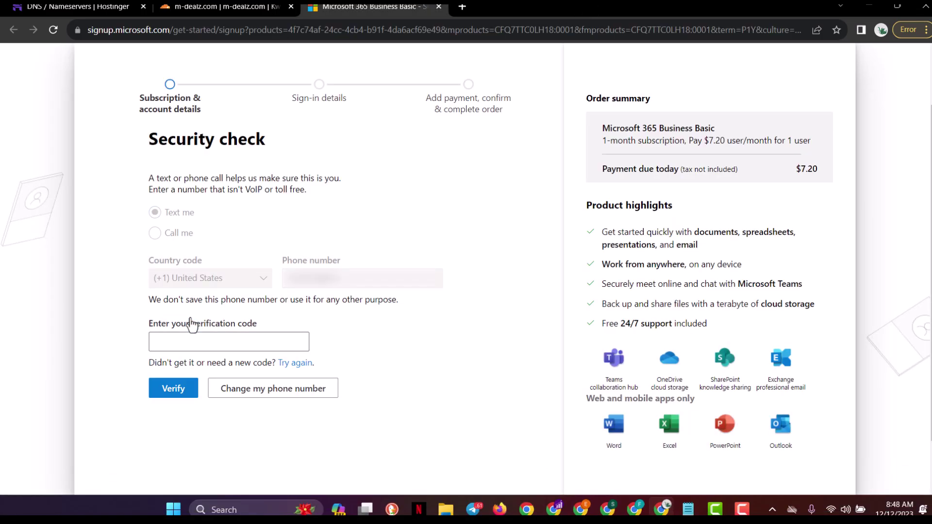
{"action": "left_click", "coordinate": [191, 343]}
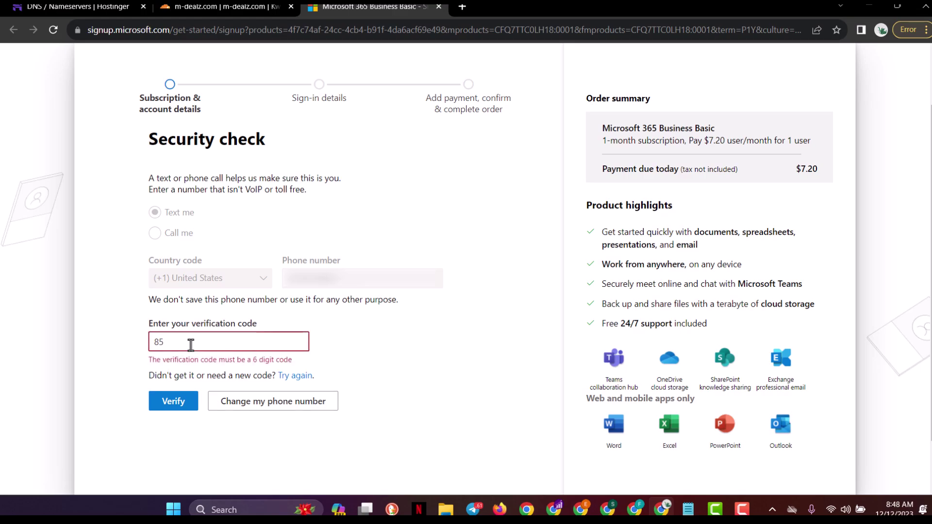
{"action": "left_click", "coordinate": [187, 388]}
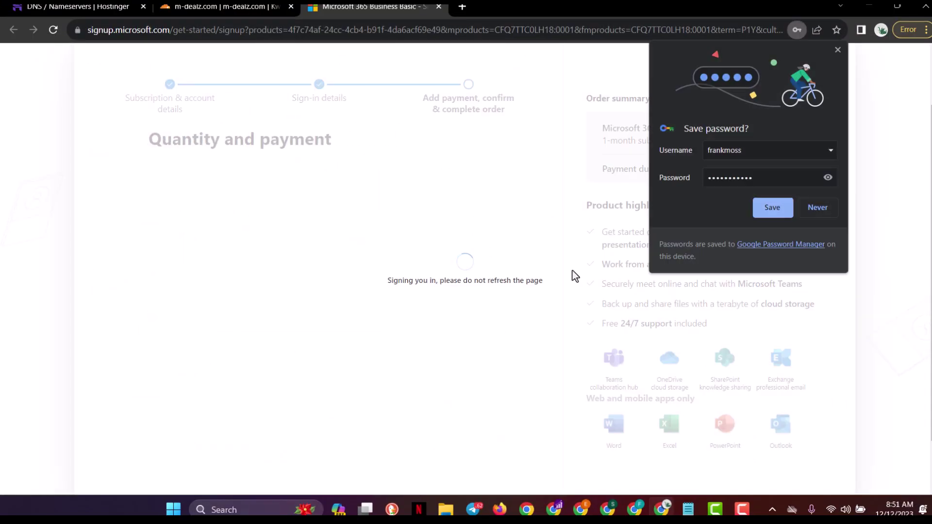
{"action": "left_click", "coordinate": [626, 51]}
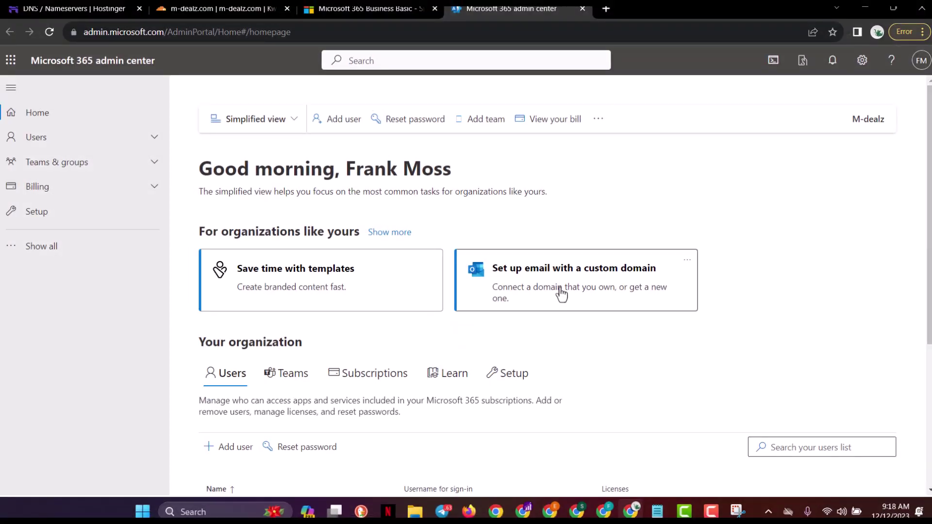
Choose to set up email with a domain you already own and begin setup
{"action": "left_click", "coordinate": [562, 293]}
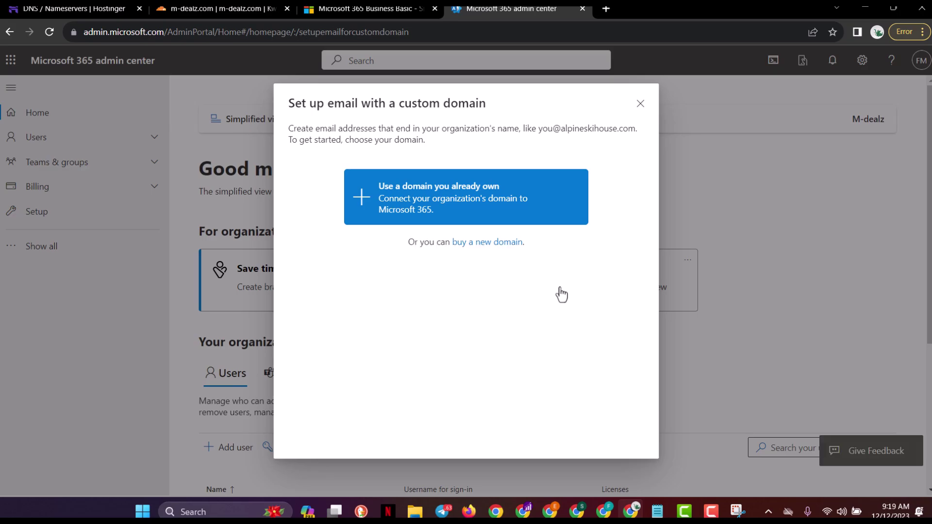
{"action": "left_click", "coordinate": [403, 197]}
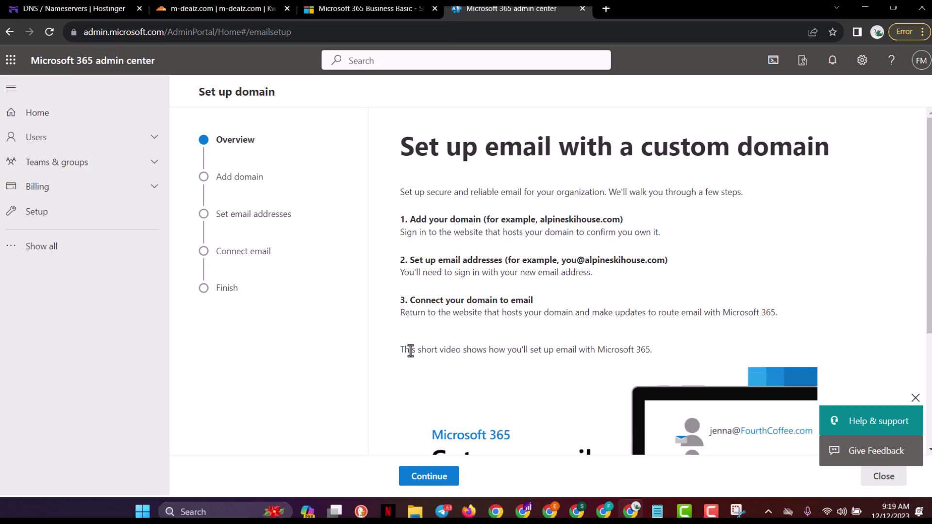
{"action": "left_click", "coordinate": [420, 477]}
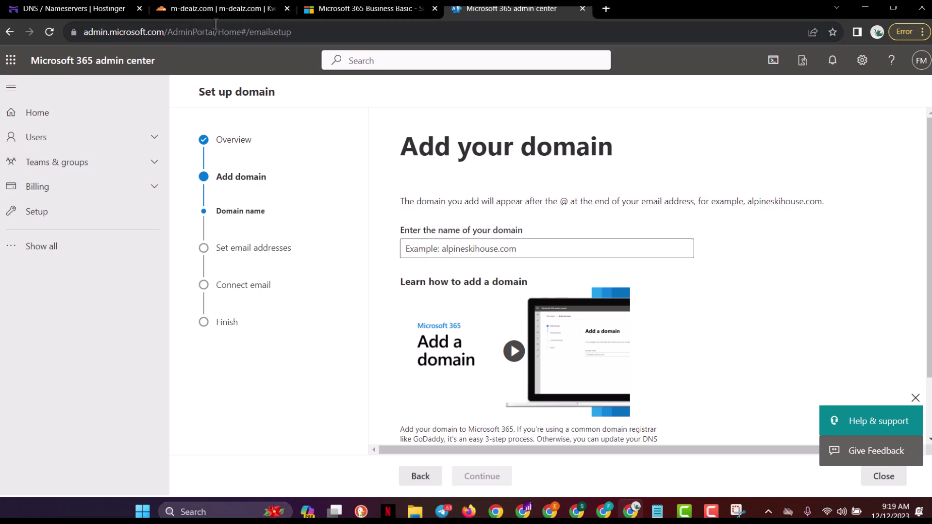
Copy m-dealz.com from Hostinger and submit it as the Microsoft 365 domain
{"action": "left_click", "coordinate": [435, 9]}
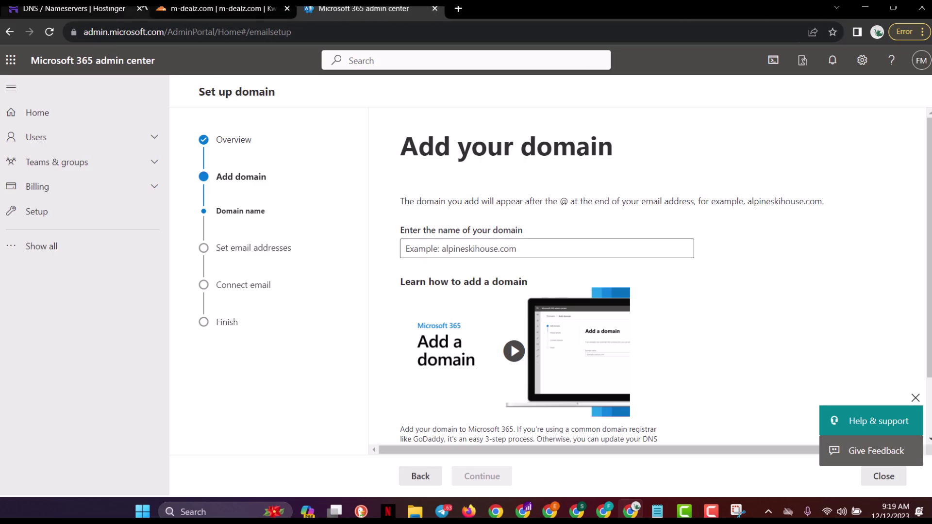
{"action": "left_click", "coordinate": [87, 8]}
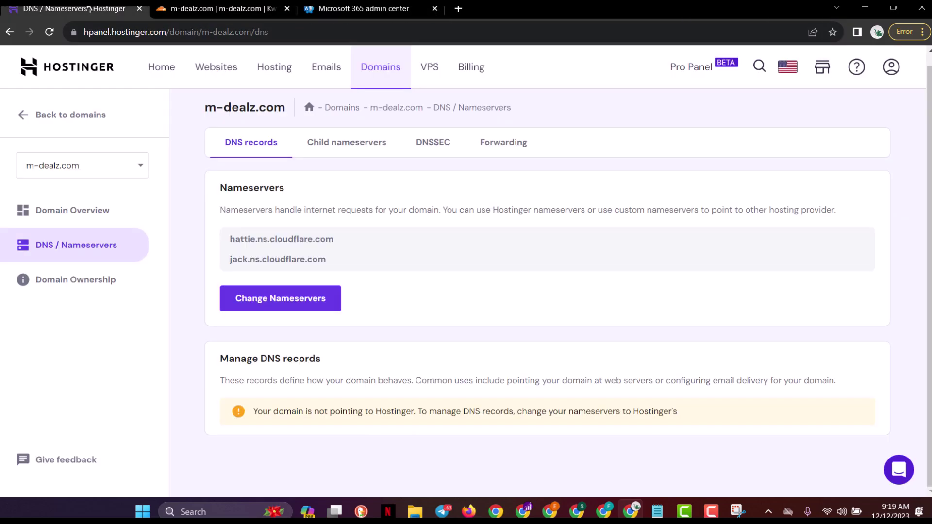
{"action": "triple_click", "coordinate": [226, 112]}
{"action": "right_click", "coordinate": [227, 114]}
{"action": "left_click", "coordinate": [246, 122]}
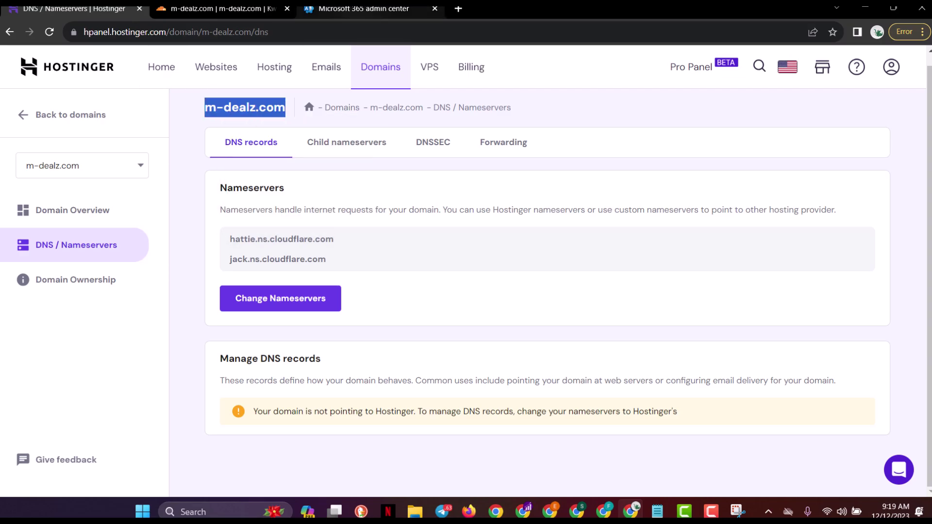
{"action": "key", "text": "ctrl+3"}
{"action": "left_click", "coordinate": [465, 248]}
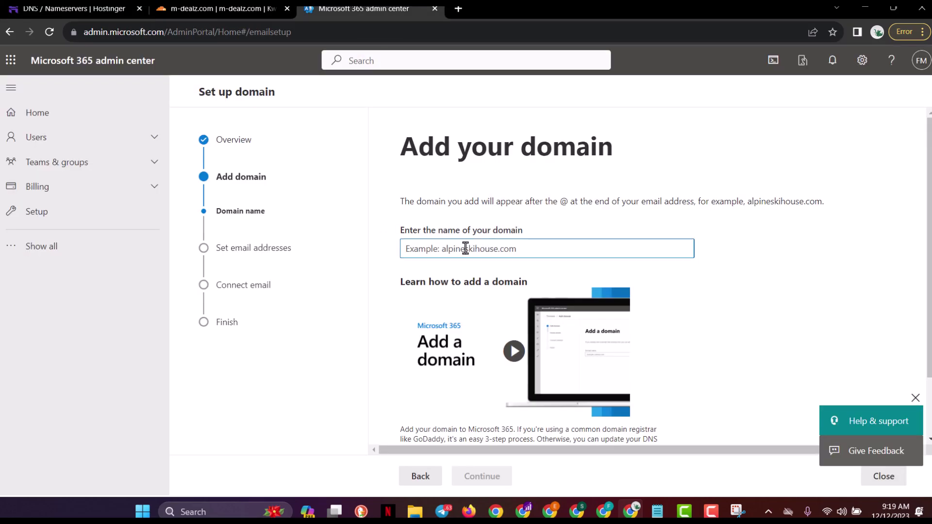
{"action": "key", "text": "ctrl+v"}
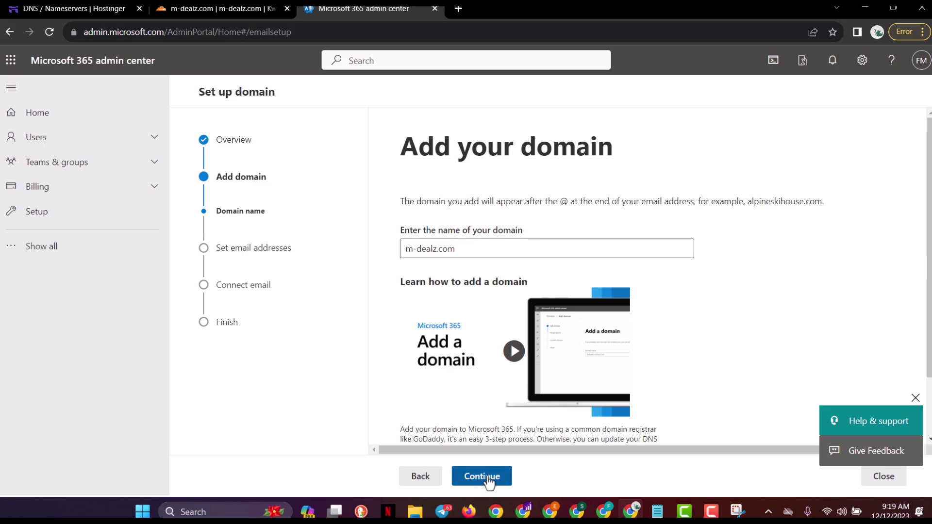
{"action": "left_click", "coordinate": [488, 478]}
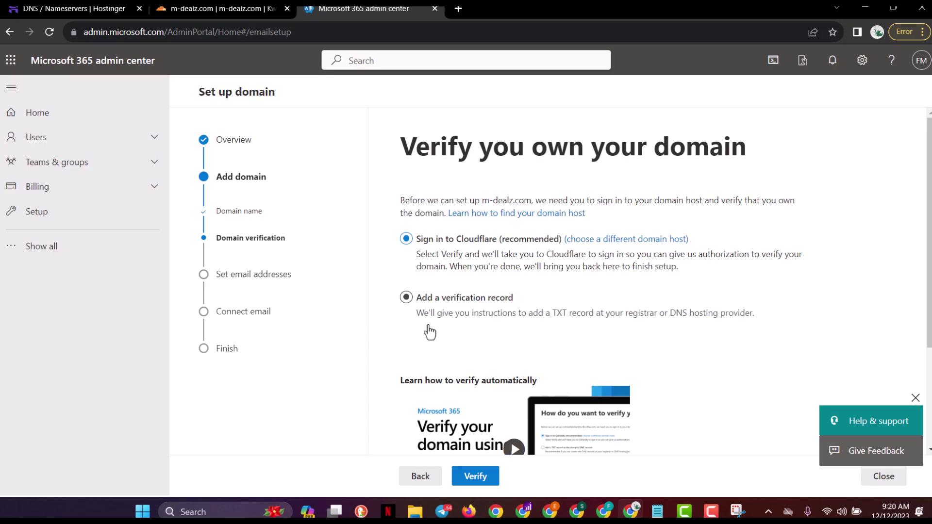
Choose TXT-record verification and copy the verification value MS=ms81743130
{"action": "left_click", "coordinate": [407, 298]}
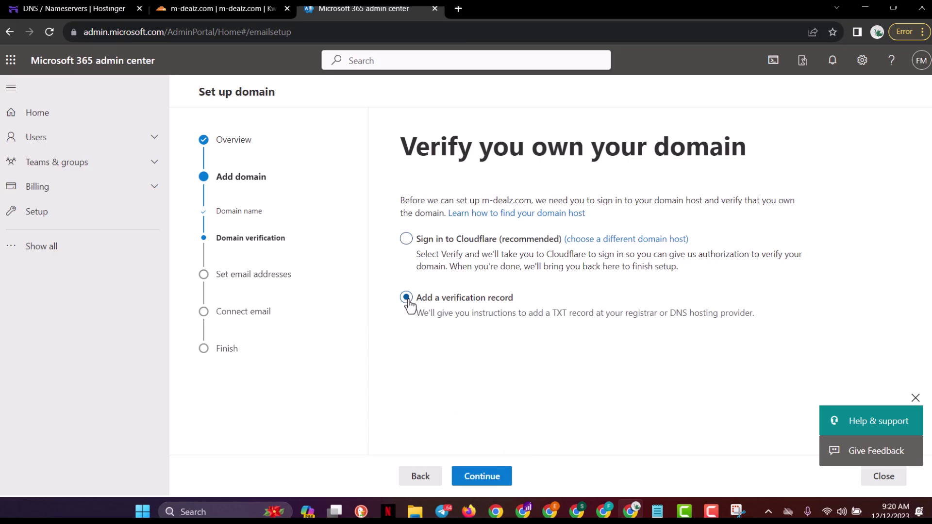
{"action": "left_click", "coordinate": [474, 477]}
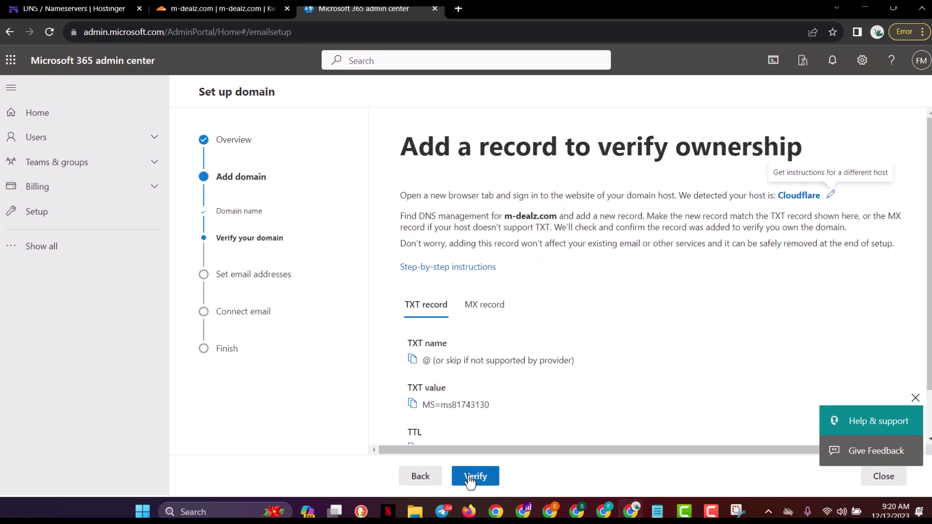
{"action": "scroll", "coordinate": [663, 312], "scroll_direction": "down", "scroll_amount": 1}
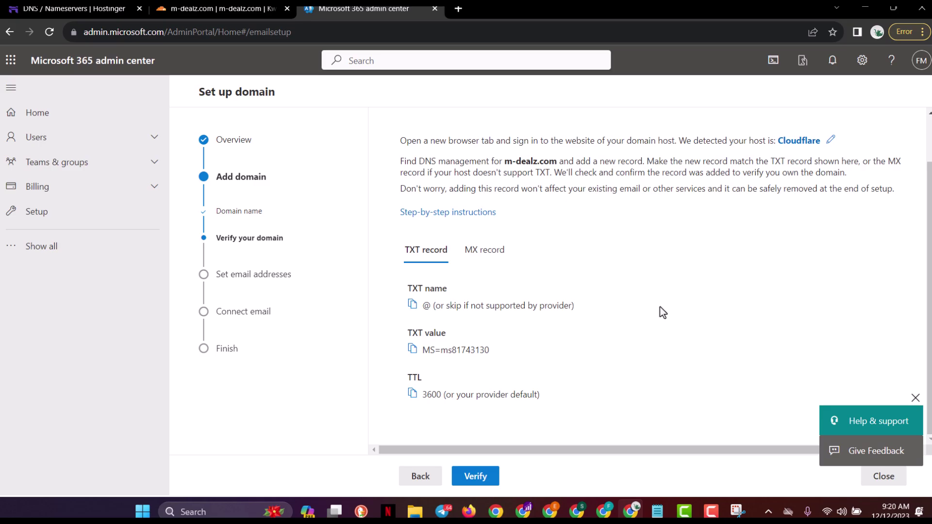
{"action": "left_click", "coordinate": [413, 349]}
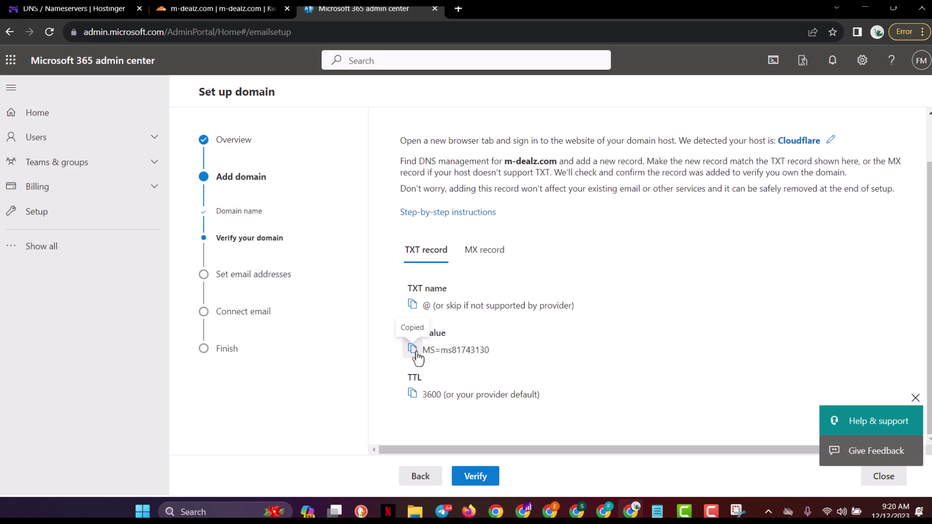
In Cloudflare's DNS records for m-dealz.com, start a new TXT record
{"action": "left_click", "coordinate": [241, 9]}
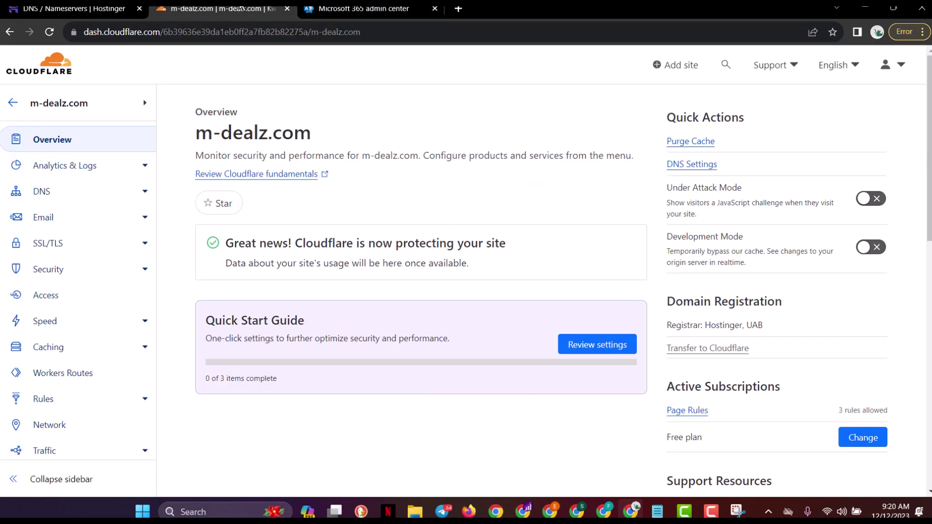
{"action": "left_click", "coordinate": [34, 193]}
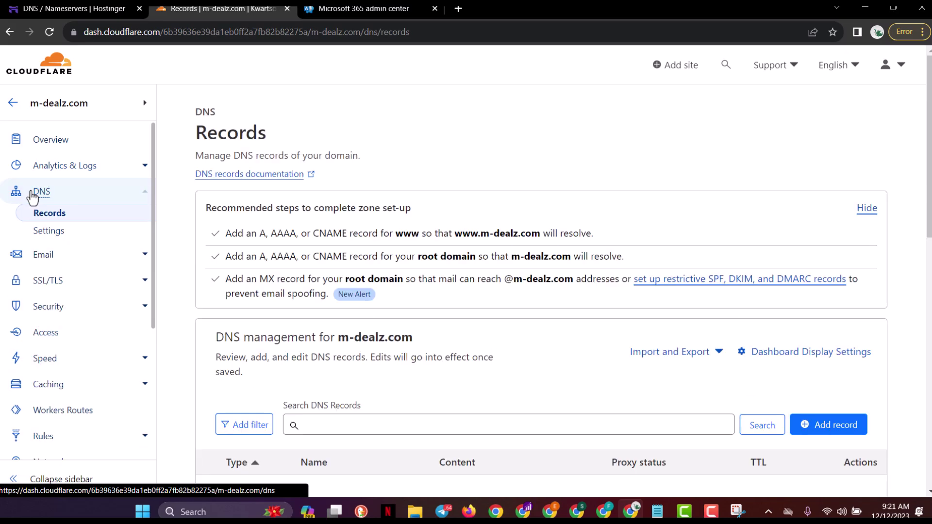
{"action": "scroll", "coordinate": [383, 276], "scroll_direction": "down", "scroll_amount": 4}
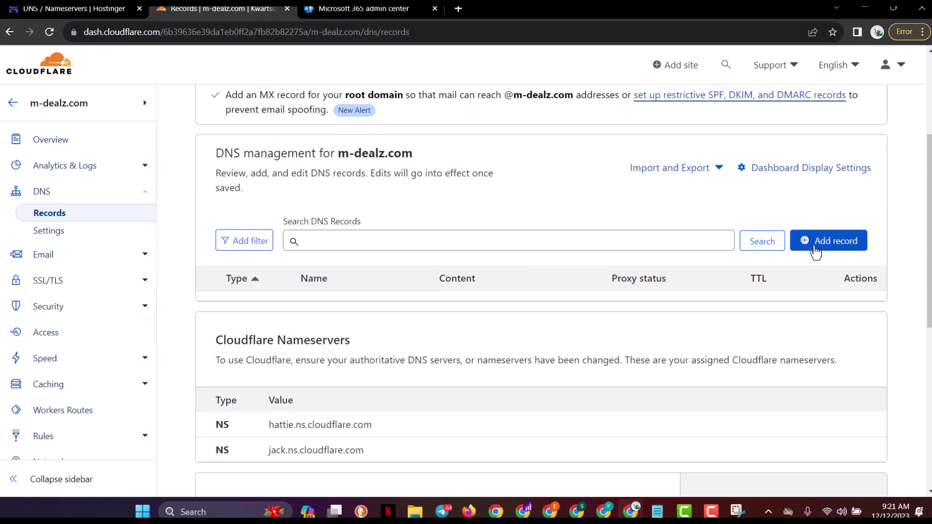
{"action": "left_click", "coordinate": [816, 242]}
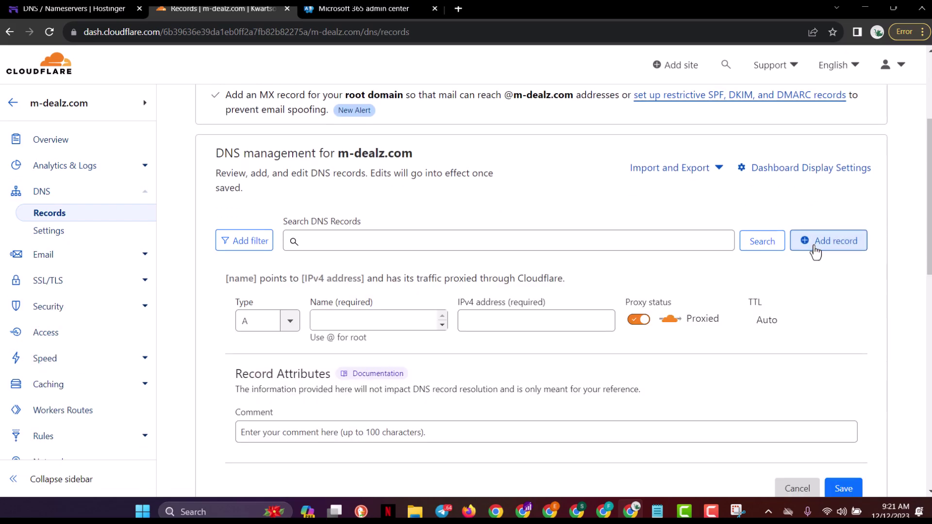
{"action": "left_click", "coordinate": [266, 324]}
{"action": "scroll", "coordinate": [277, 428], "scroll_direction": "down", "scroll_amount": 6}
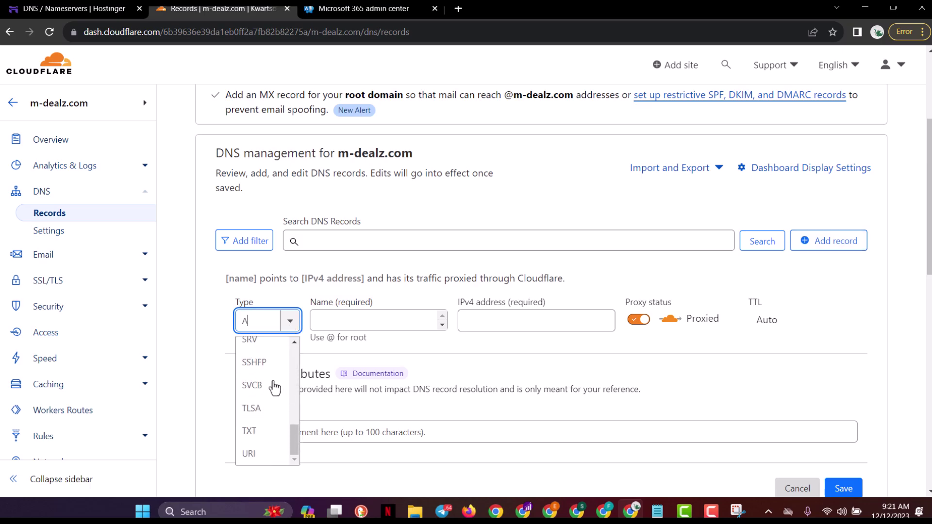
{"action": "left_click", "coordinate": [255, 431]}
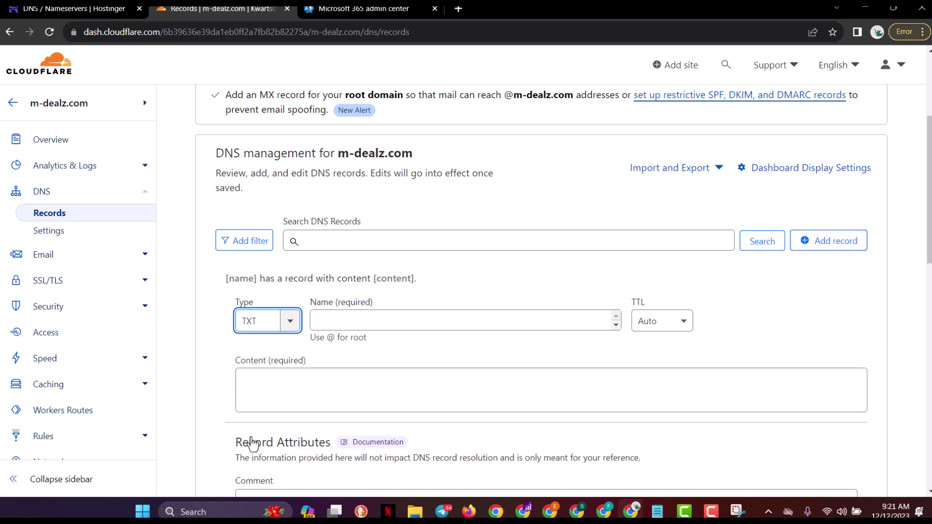
Name the TXT record @, set its content to MS=ms81743130, and save it
{"action": "left_click", "coordinate": [328, 319]}
{"action": "type", "text": "@"}
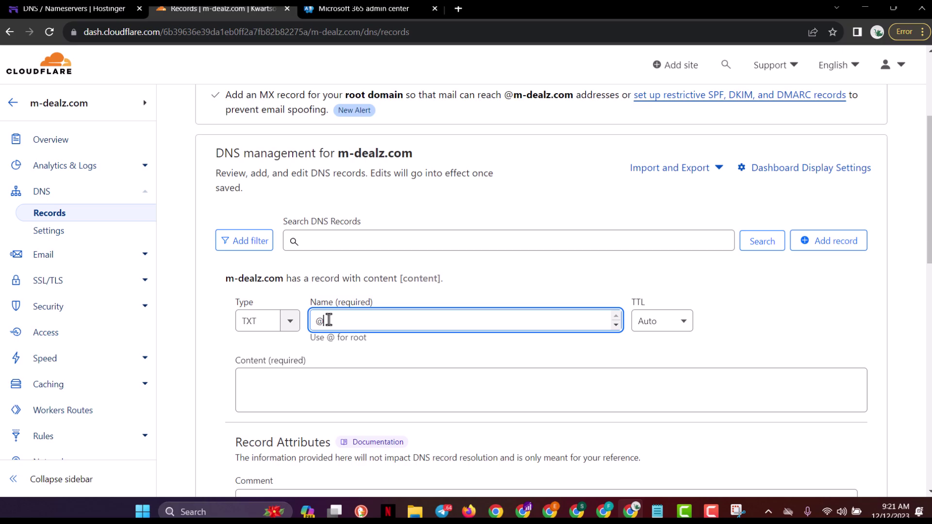
{"action": "left_click", "coordinate": [309, 380]}
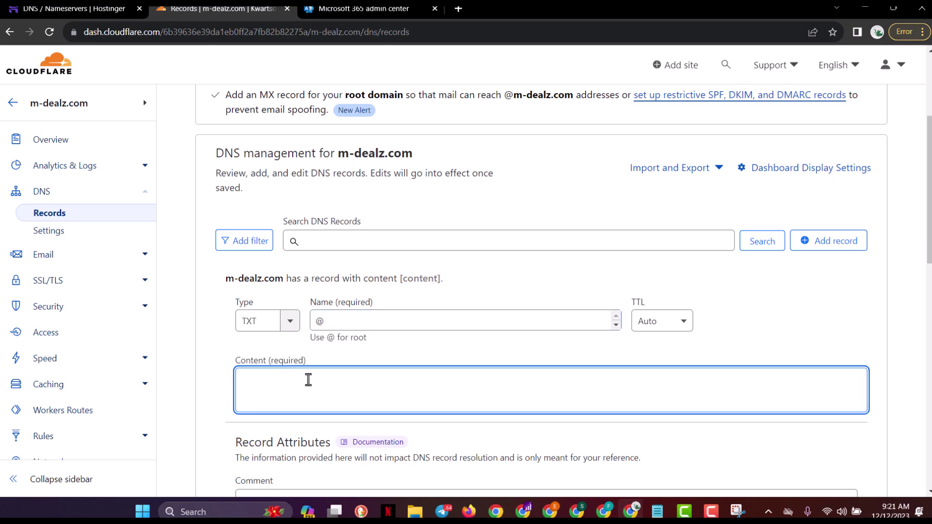
{"action": "key", "text": "ctrl+v"}
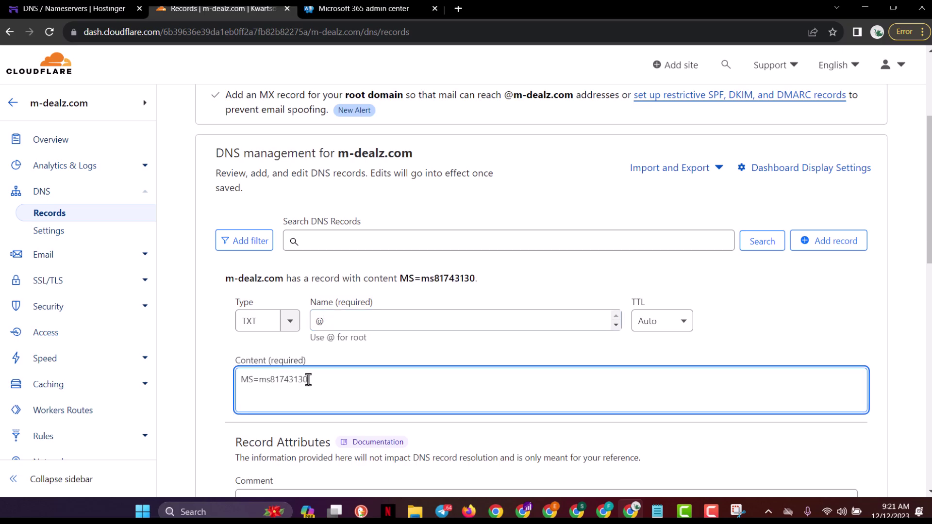
{"action": "scroll", "coordinate": [308, 380], "scroll_direction": "down", "scroll_amount": 3}
{"action": "left_click", "coordinate": [845, 437]}
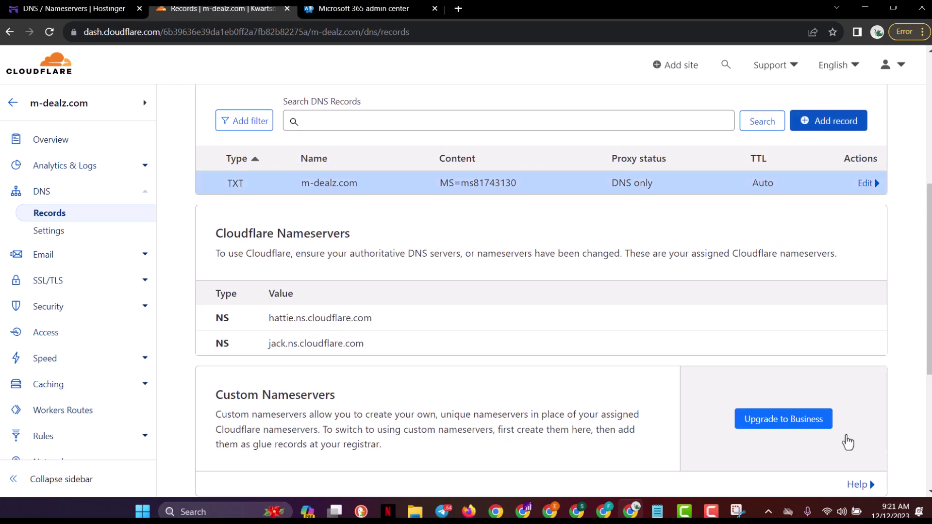
{"action": "left_click", "coordinate": [401, 8]}
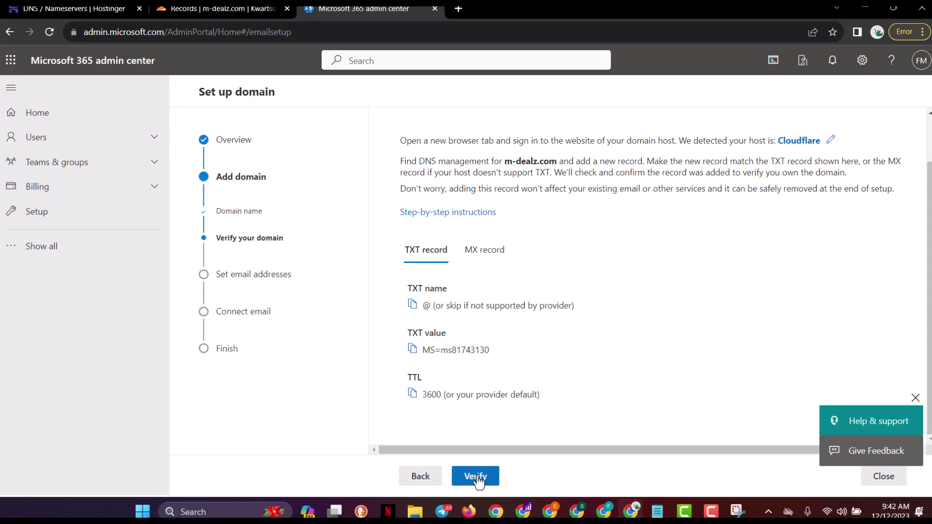
Verify the domain, replace the admin's username with the new m-dealz.com name, and sign out
{"action": "left_click", "coordinate": [476, 479]}
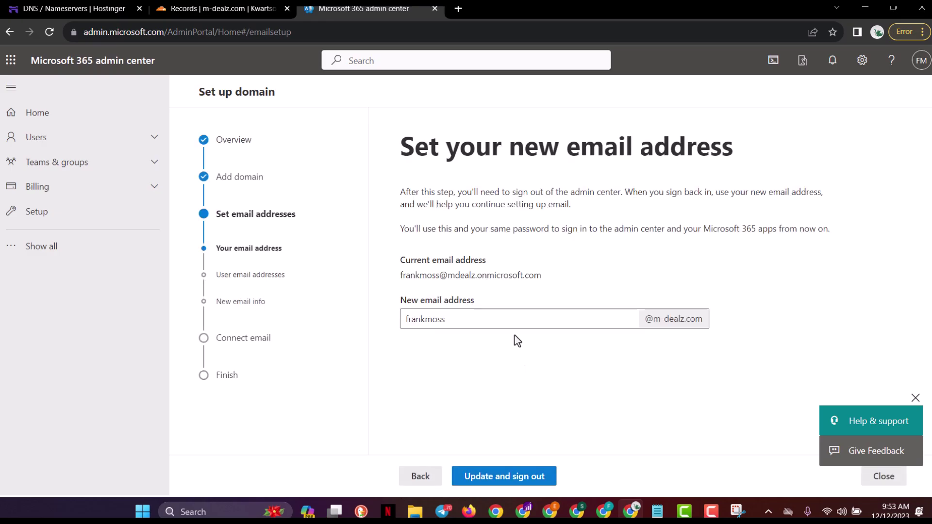
{"action": "double_click", "coordinate": [413, 319]}
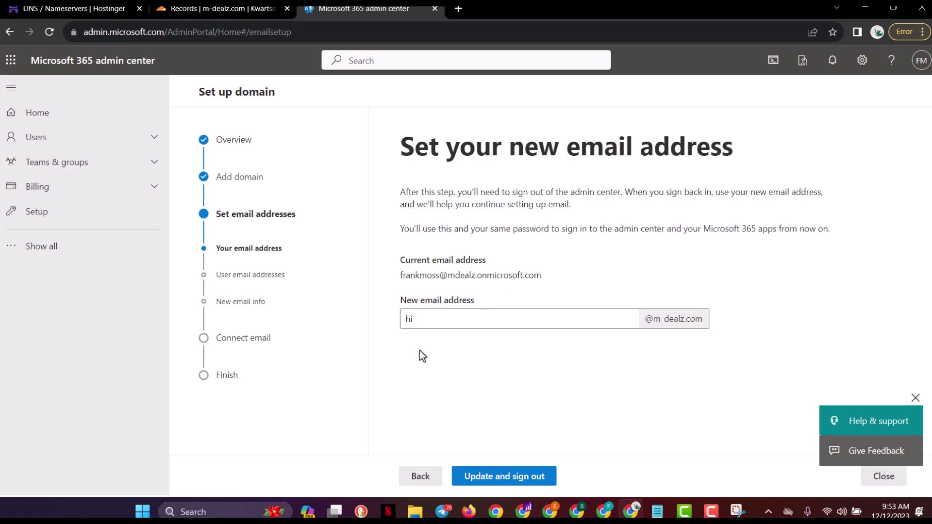
{"action": "left_click", "coordinate": [490, 478]}
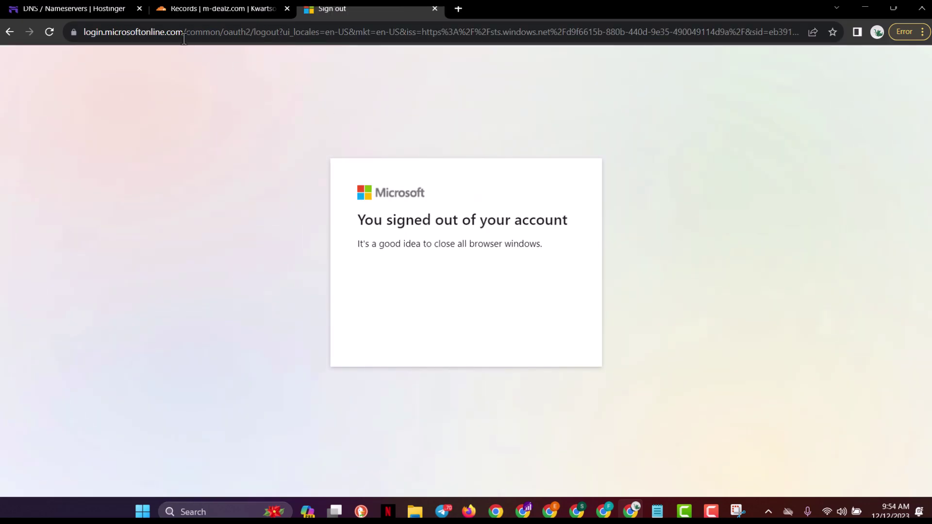
Sign back in at office.com with the new m-dealz.com address and password, dismissing the tour popup
{"action": "key", "text": "ctrl+l"}
{"action": "type", "text": "office.com"}
{"action": "key", "text": "Return"}
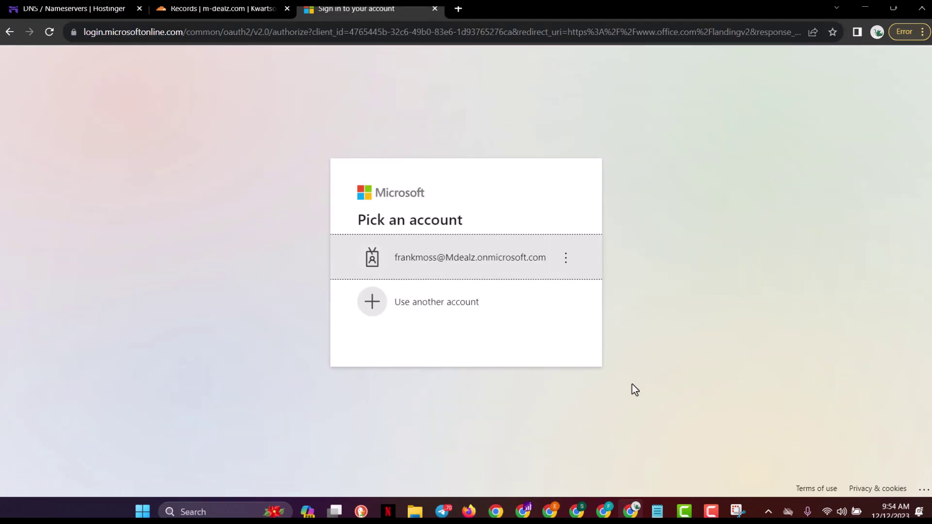
{"action": "left_click", "coordinate": [440, 308]}
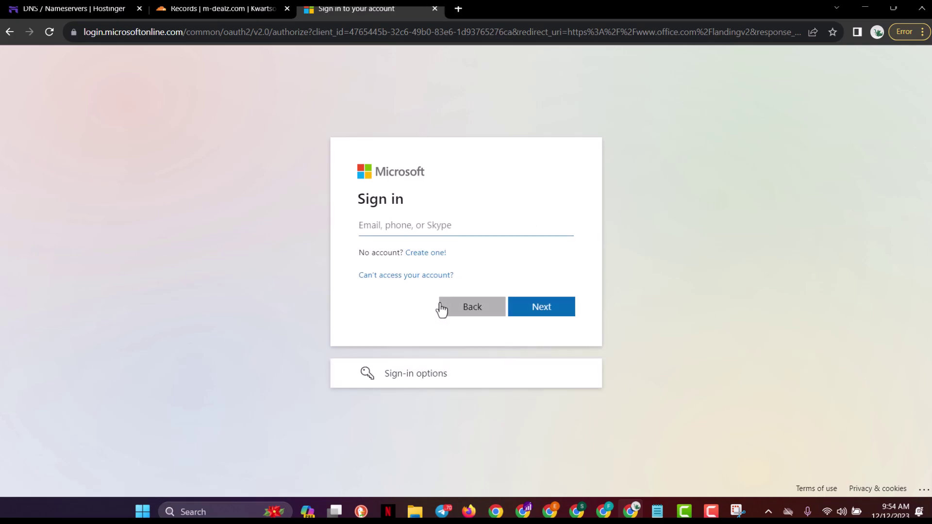
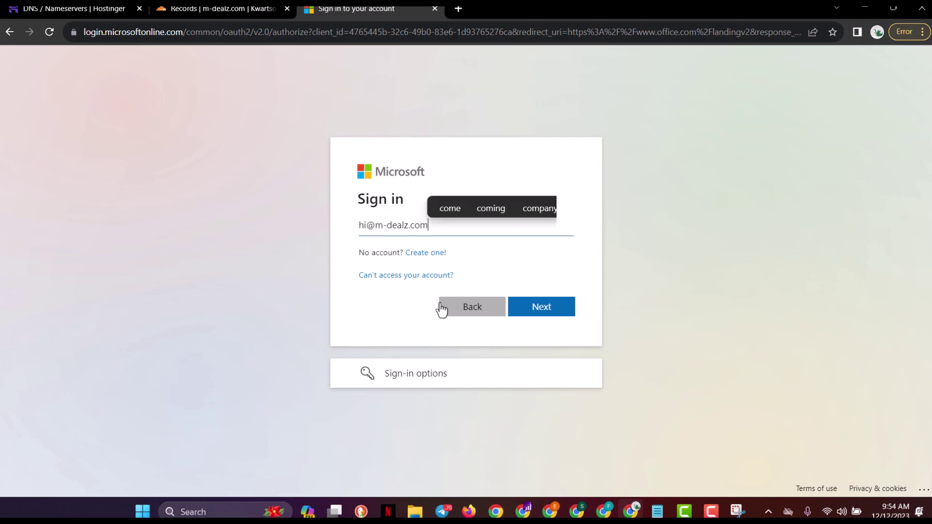
{"action": "key", "text": "Return"}
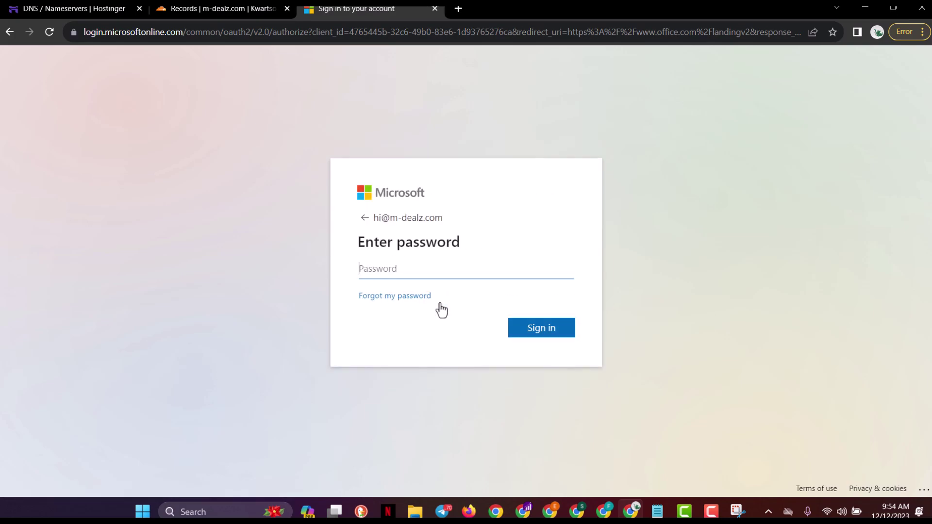
{"action": "type", "text": "•••••••••"}
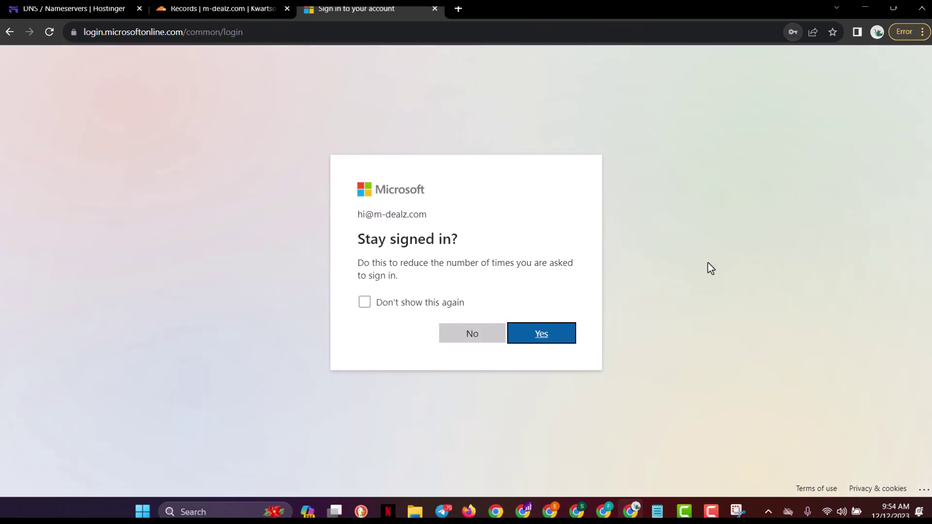
{"action": "left_click", "coordinate": [474, 335]}
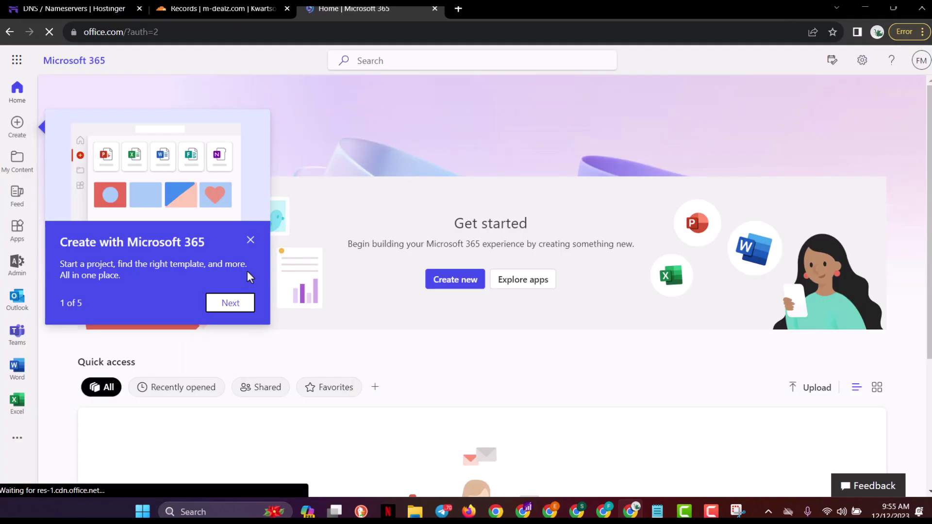
{"action": "left_click", "coordinate": [250, 238]}
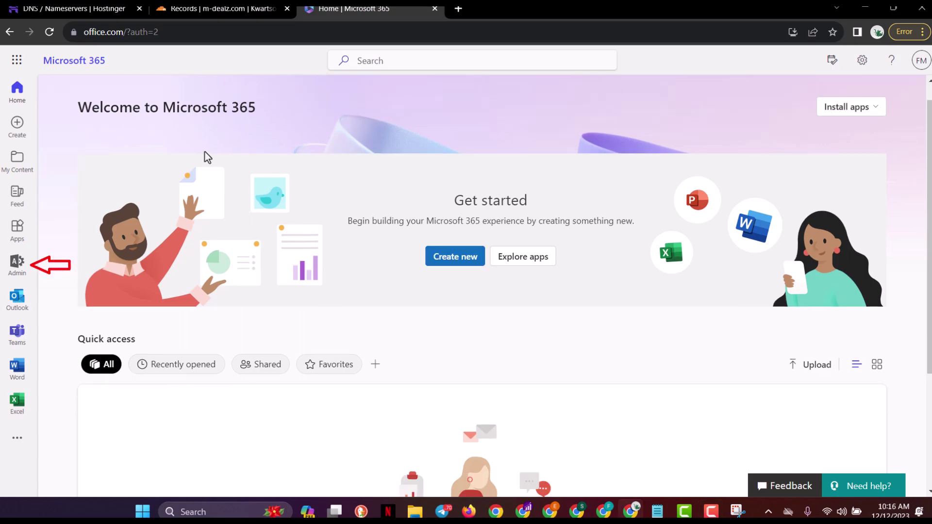
Open the m-dealz.com domain from Settings > Domains in the admin center
{"action": "left_click", "coordinate": [15, 263]}
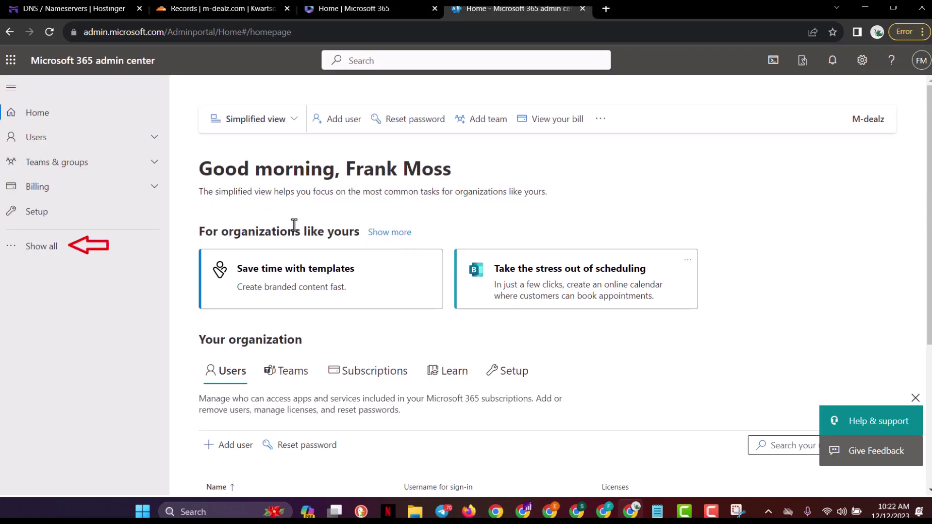
{"action": "left_click", "coordinate": [44, 247]}
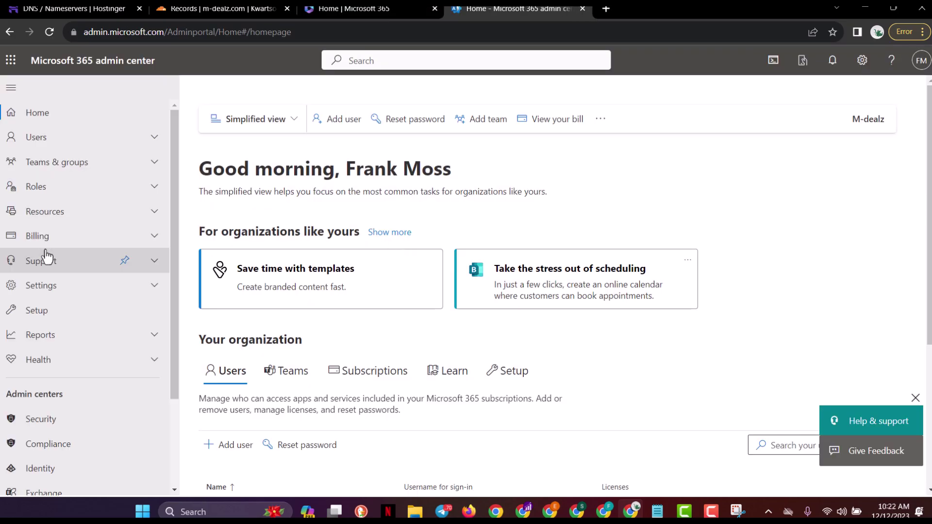
{"action": "left_click", "coordinate": [86, 286]}
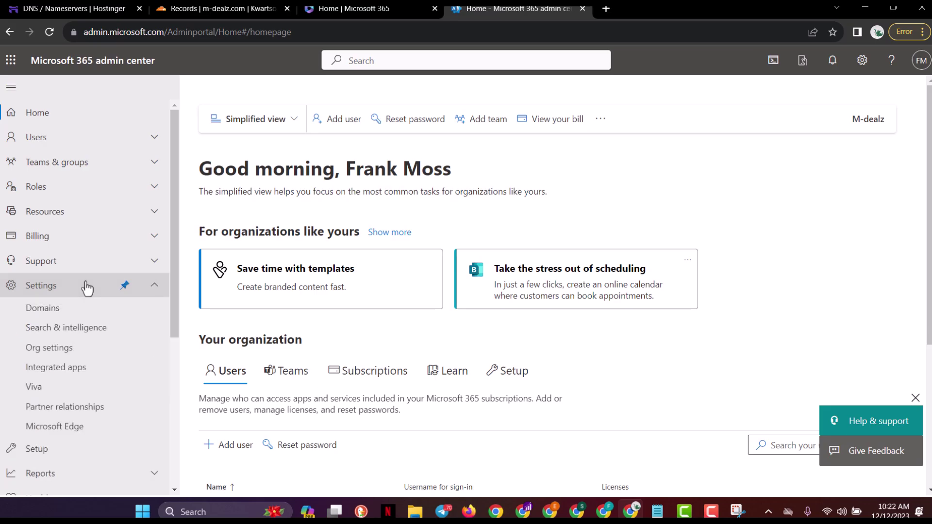
{"action": "left_click", "coordinate": [29, 312]}
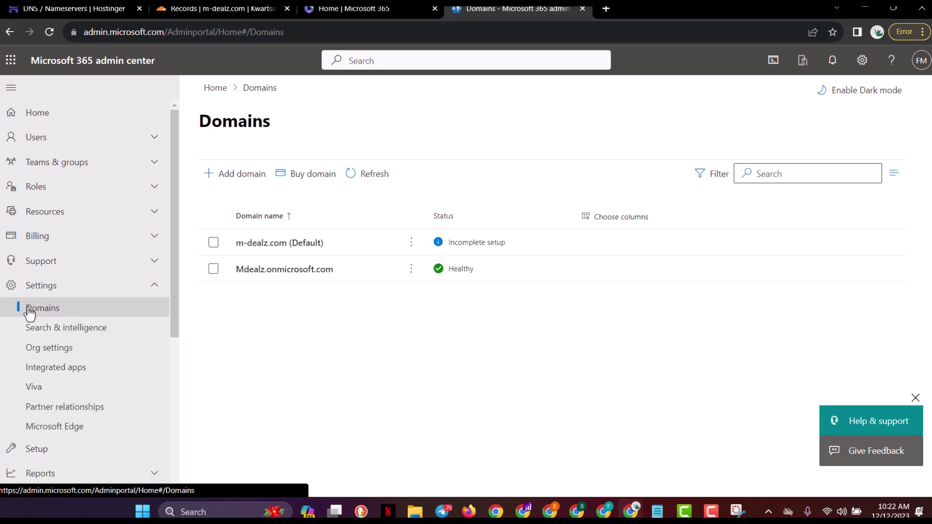
{"action": "left_click", "coordinate": [264, 243]}
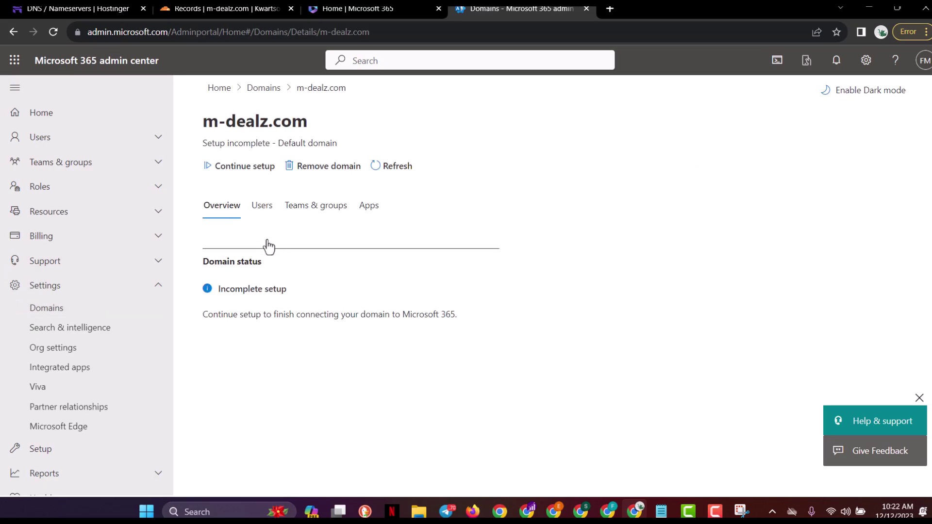
Resume the domain setup using Add your own DNS records to list the required records
{"action": "left_click", "coordinate": [229, 167]}
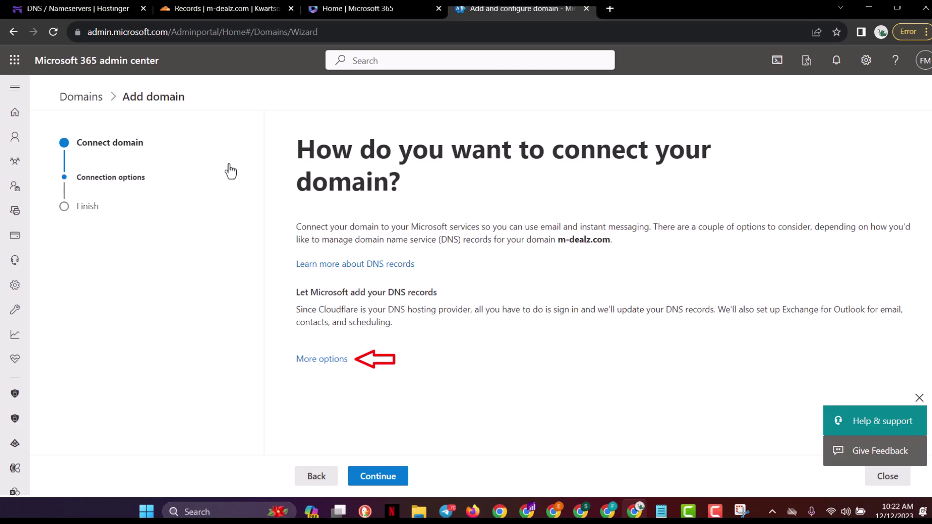
{"action": "left_click", "coordinate": [312, 358]}
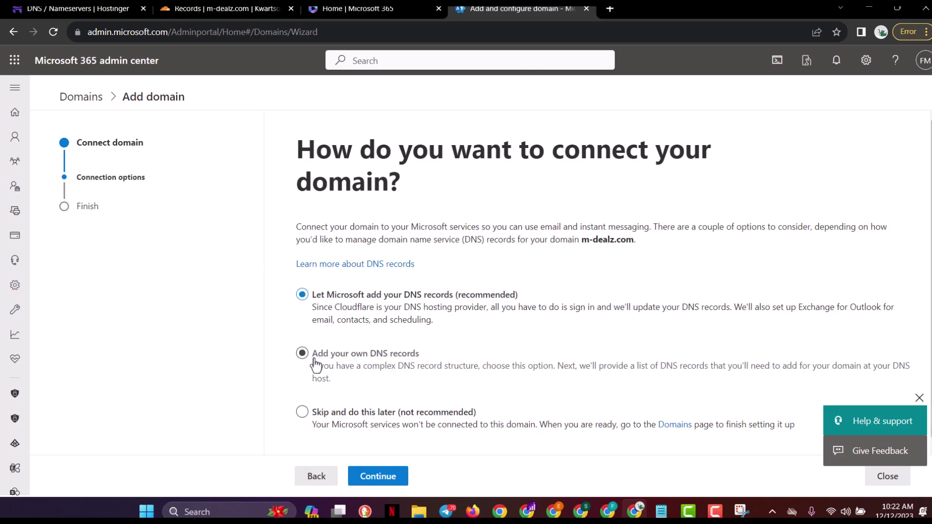
{"action": "left_click", "coordinate": [319, 364]}
{"action": "left_click", "coordinate": [380, 478]}
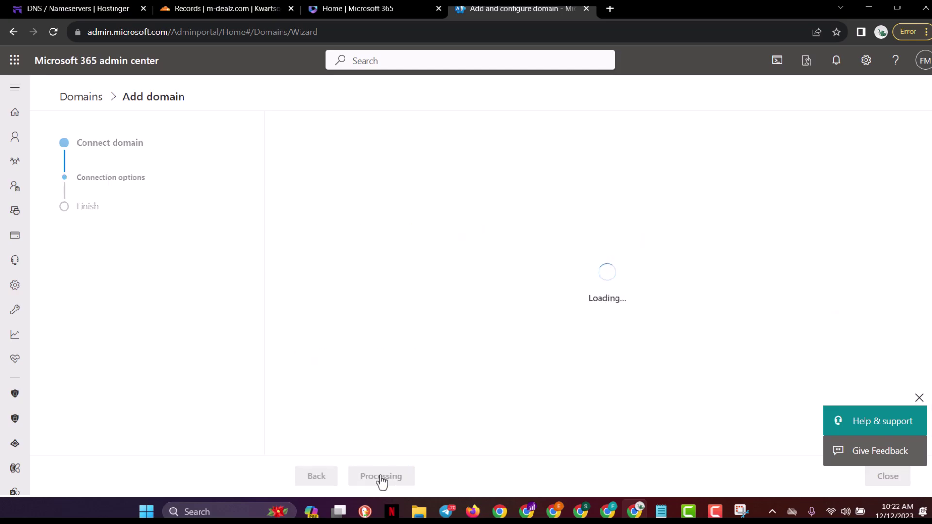
{"action": "scroll", "coordinate": [549, 355], "scroll_direction": "down", "scroll_amount": 3}
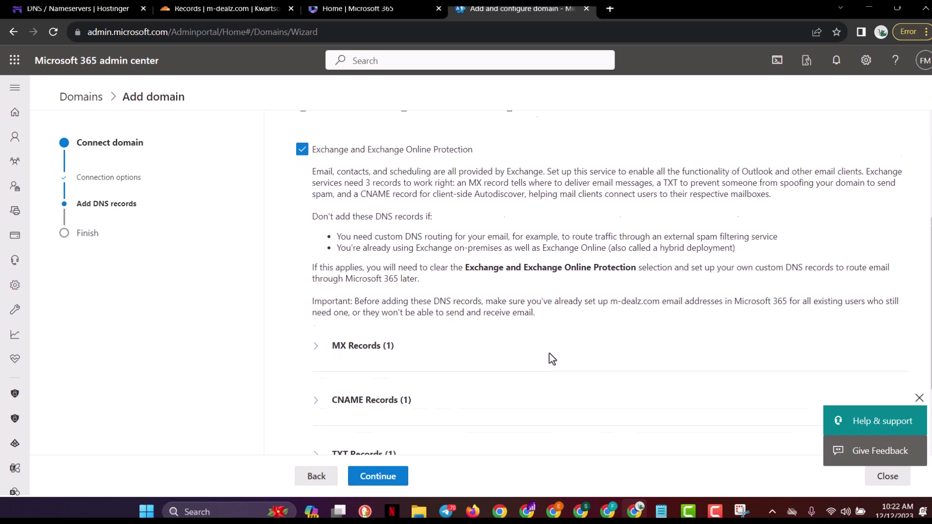
Expand MX Records and copy the value mdealz-com0c.mail.protection.outlook.com
{"action": "scroll", "coordinate": [549, 354], "scroll_direction": "down", "scroll_amount": 2}
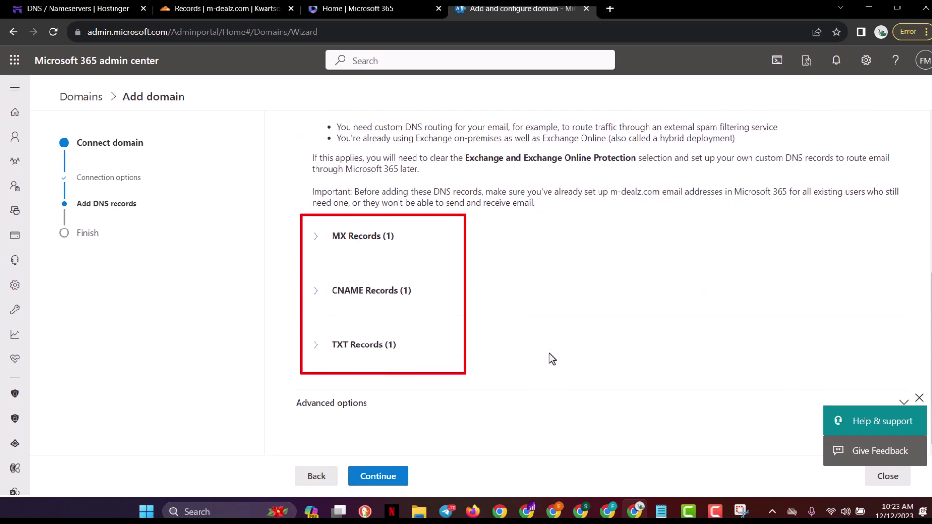
{"action": "left_click", "coordinate": [314, 237]}
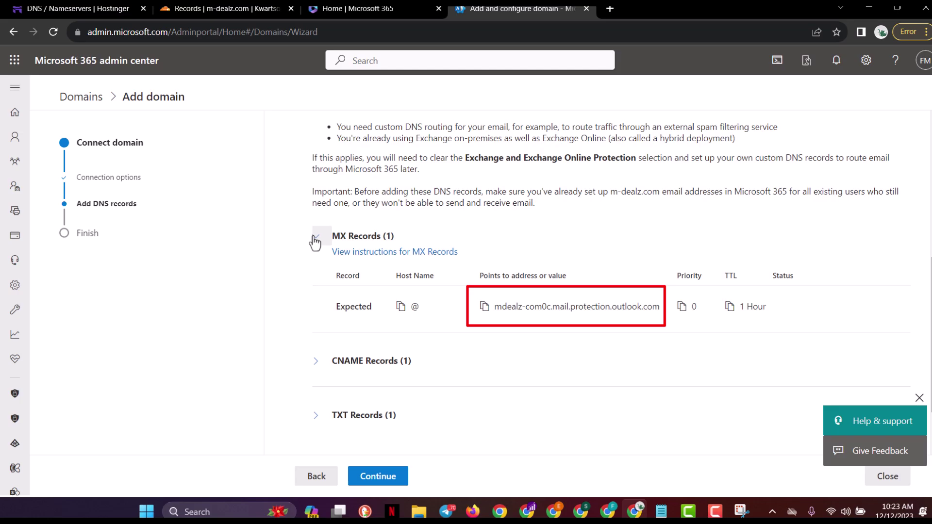
{"action": "left_click", "coordinate": [483, 307]}
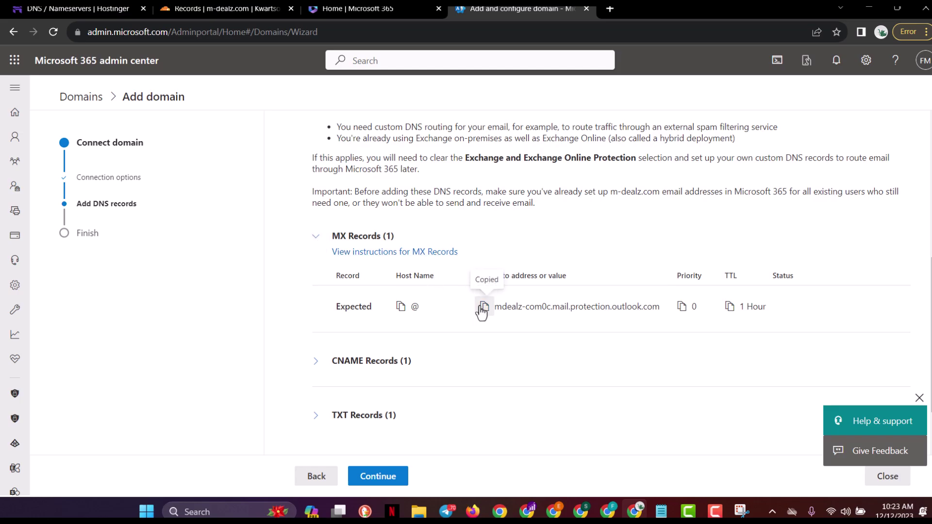
In Cloudflare, create an MX record named @ pointing to mdealz-com0c.mail.protection.outlook.com
{"action": "left_click", "coordinate": [253, 8]}
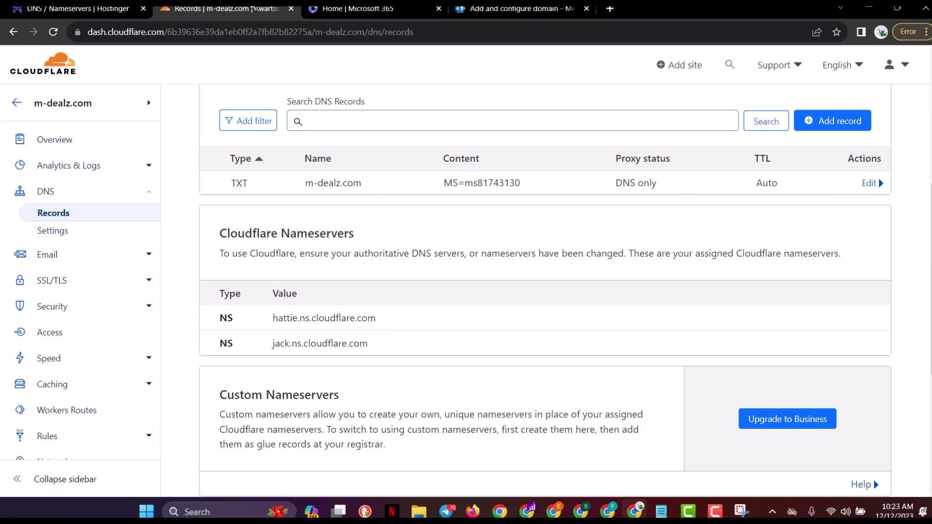
{"action": "left_click", "coordinate": [822, 126]}
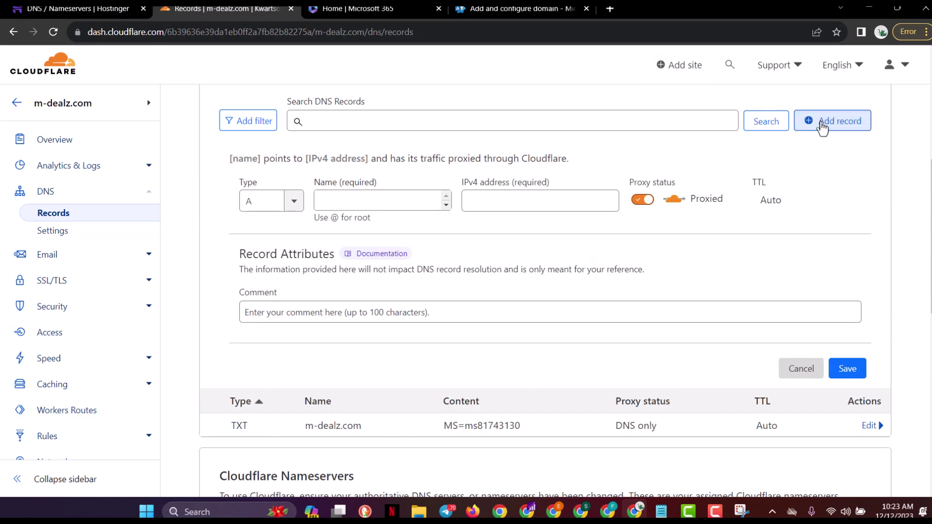
{"action": "left_click", "coordinate": [298, 201]}
{"action": "scroll", "coordinate": [272, 262], "scroll_direction": "down", "scroll_amount": 5}
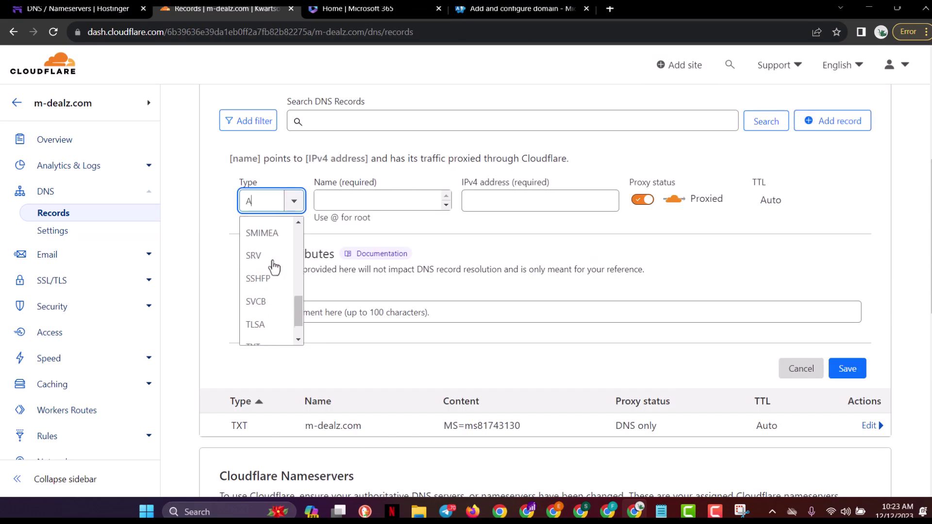
{"action": "scroll", "coordinate": [272, 267], "scroll_direction": "up", "scroll_amount": 3}
{"action": "left_click", "coordinate": [267, 266]}
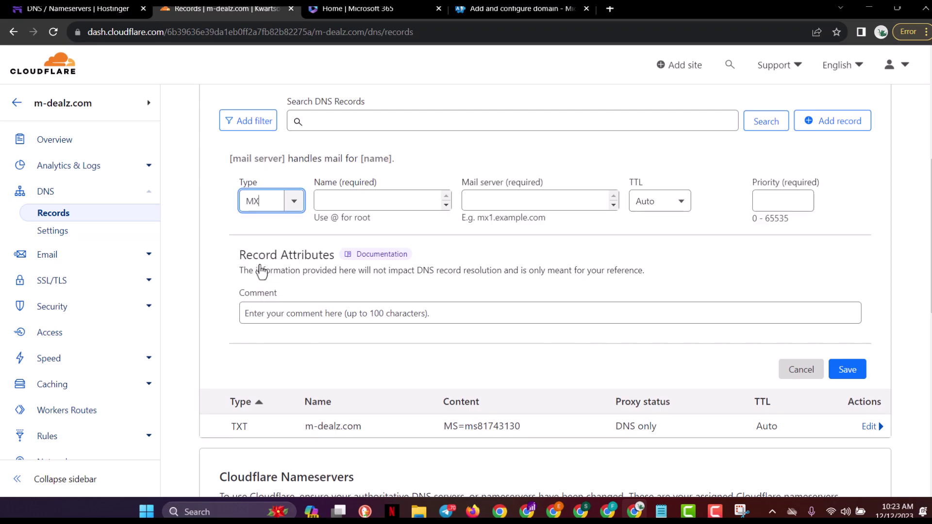
{"action": "left_click", "coordinate": [342, 200]}
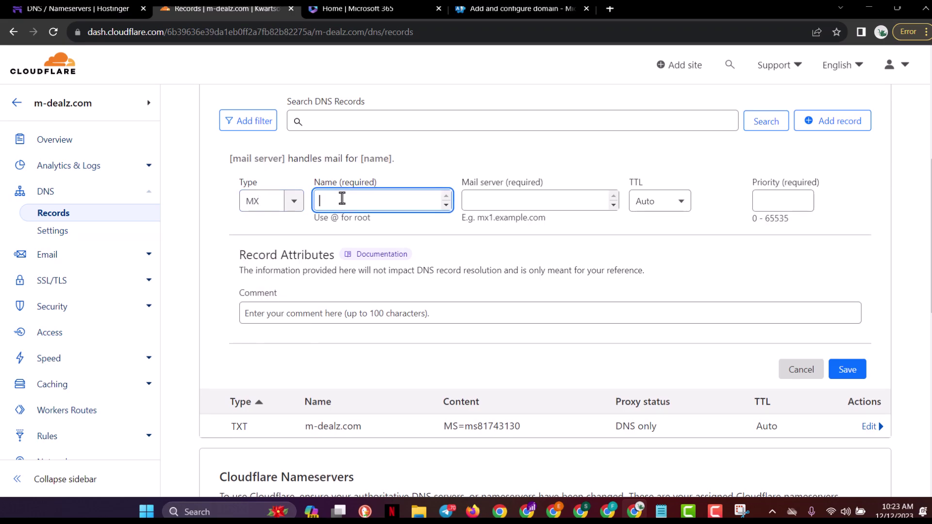
{"action": "type", "text": "@"}
{"action": "left_click", "coordinate": [493, 193]}
{"action": "left_click", "coordinate": [485, 196]}
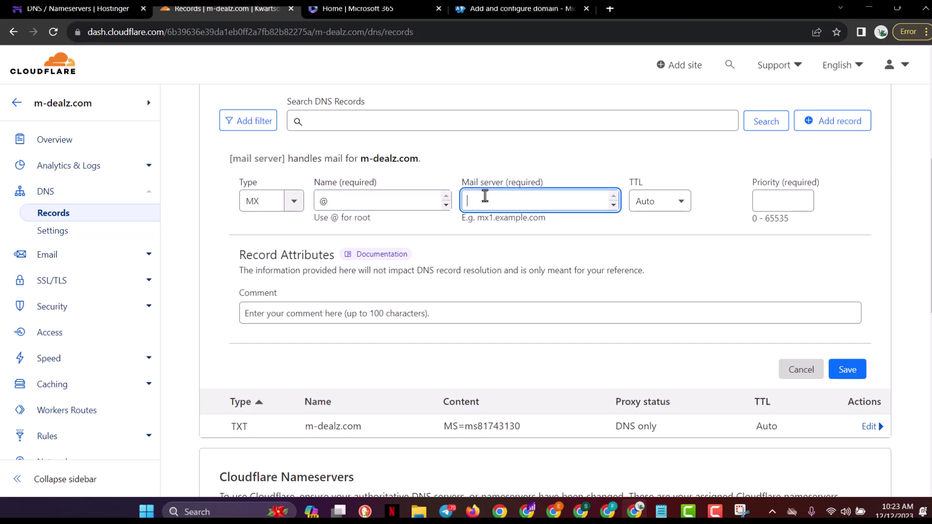
{"action": "key", "text": "ctrl+v"}
{"action": "left_click", "coordinate": [481, 234]}
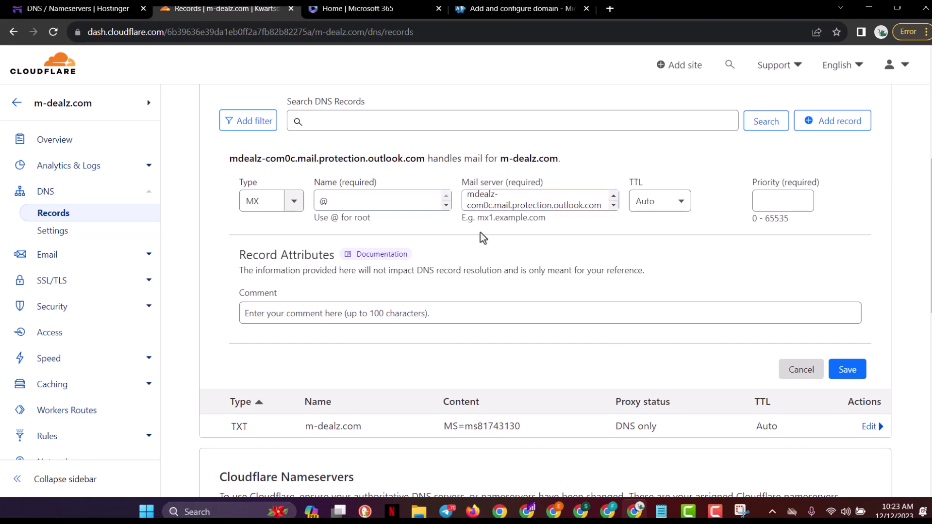
Set the MX record's priority to 0 and save it
{"action": "left_click", "coordinate": [505, 9]}
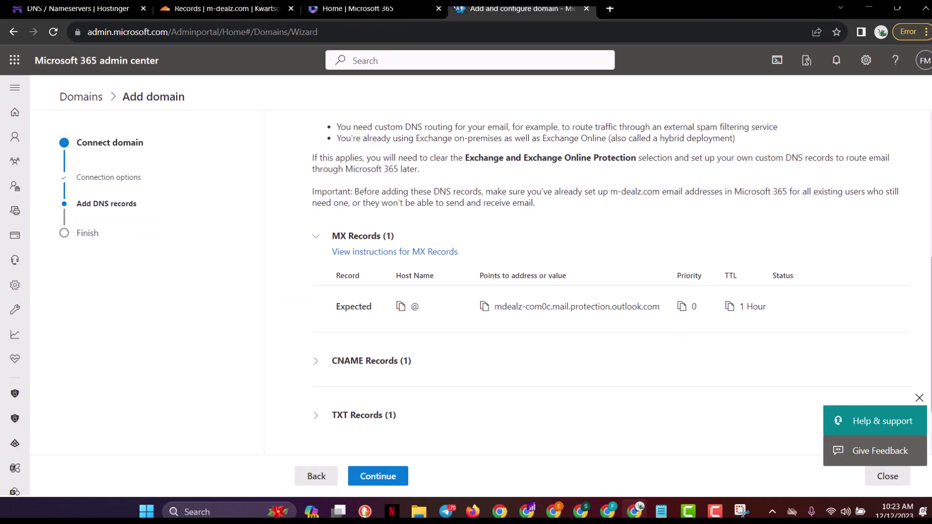
{"action": "left_click", "coordinate": [262, 9]}
{"action": "left_click", "coordinate": [762, 208]}
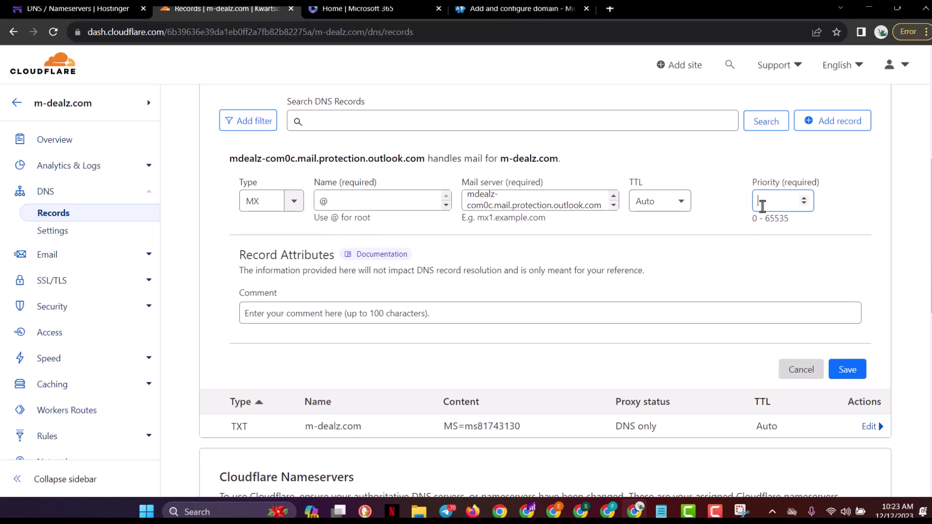
{"action": "type", "text": "0"}
{"action": "left_click", "coordinate": [848, 375]}
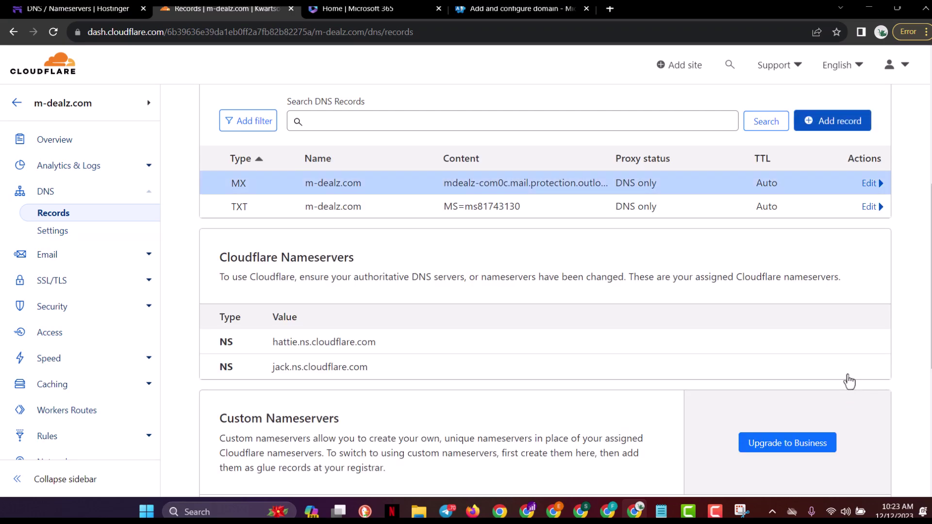
{"action": "left_click", "coordinate": [507, 10]}
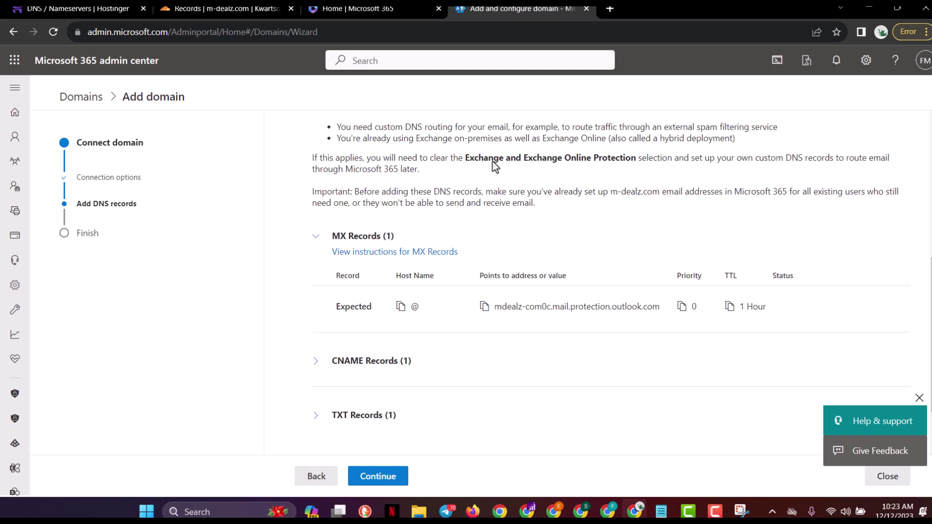
Copy the autodiscover host name and start a Cloudflare CNAME record named autodiscover
{"action": "left_click", "coordinate": [316, 237]}
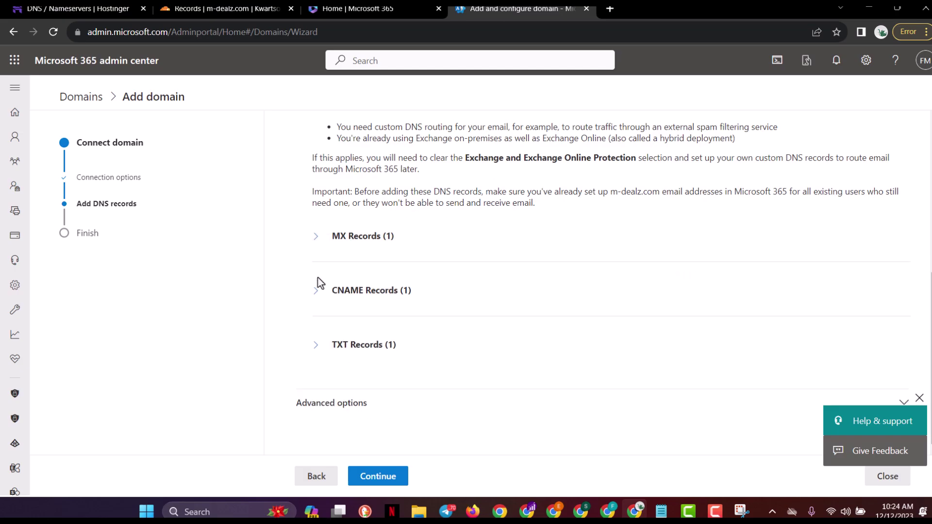
{"action": "left_click", "coordinate": [316, 291]}
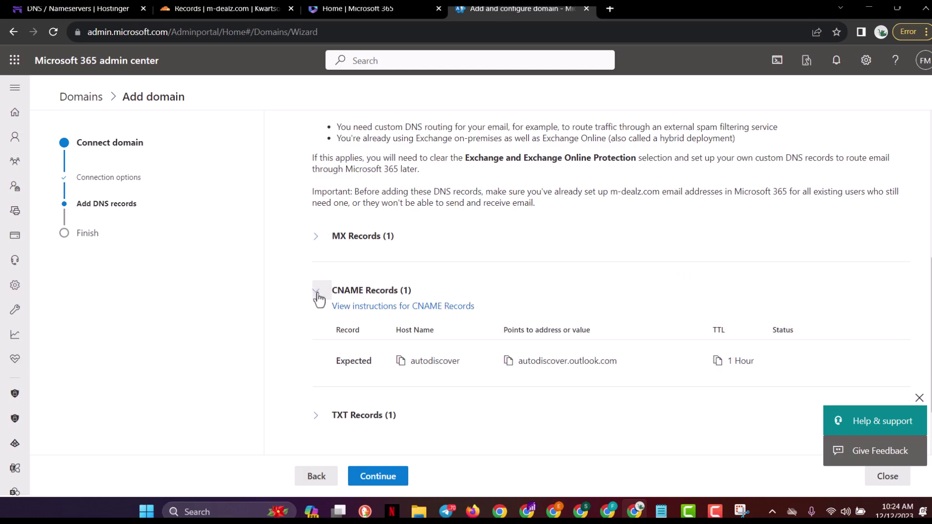
{"action": "left_click", "coordinate": [401, 361]}
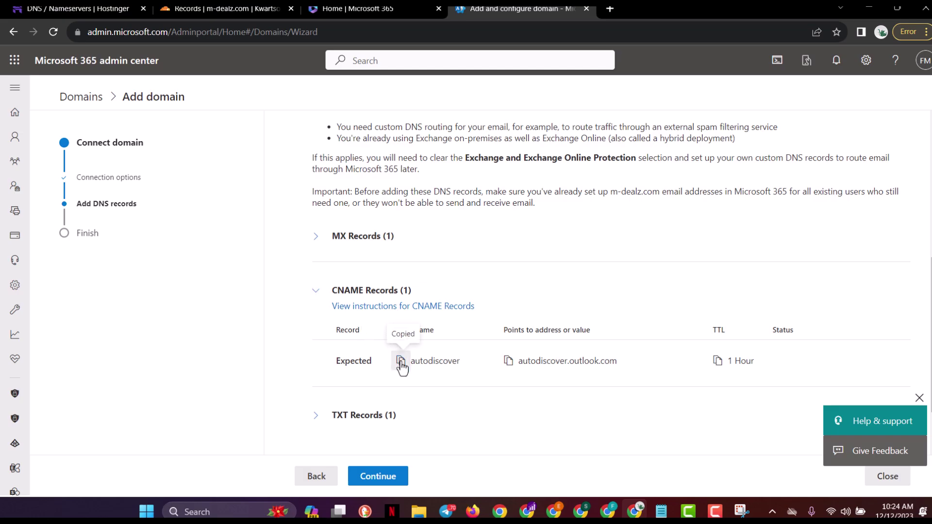
{"action": "left_click", "coordinate": [232, 9]}
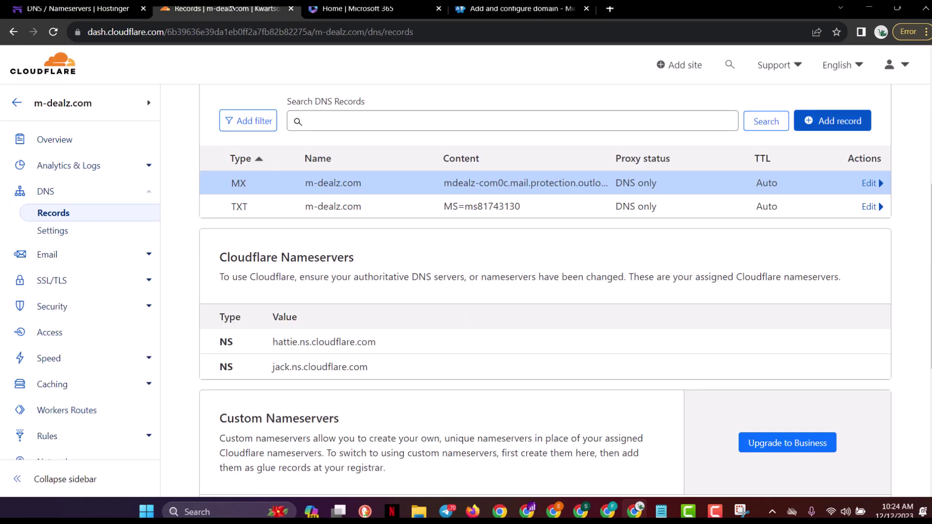
{"action": "left_click", "coordinate": [821, 124]}
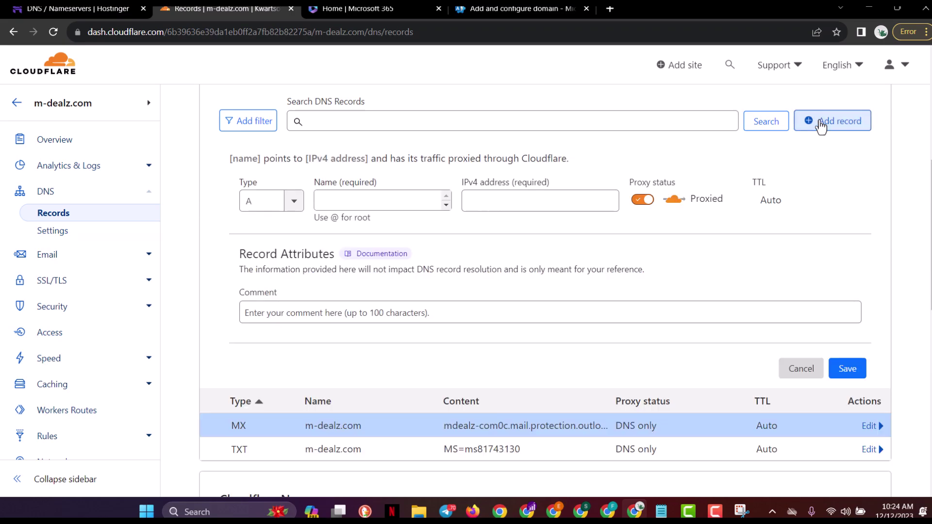
{"action": "left_click", "coordinate": [294, 201]}
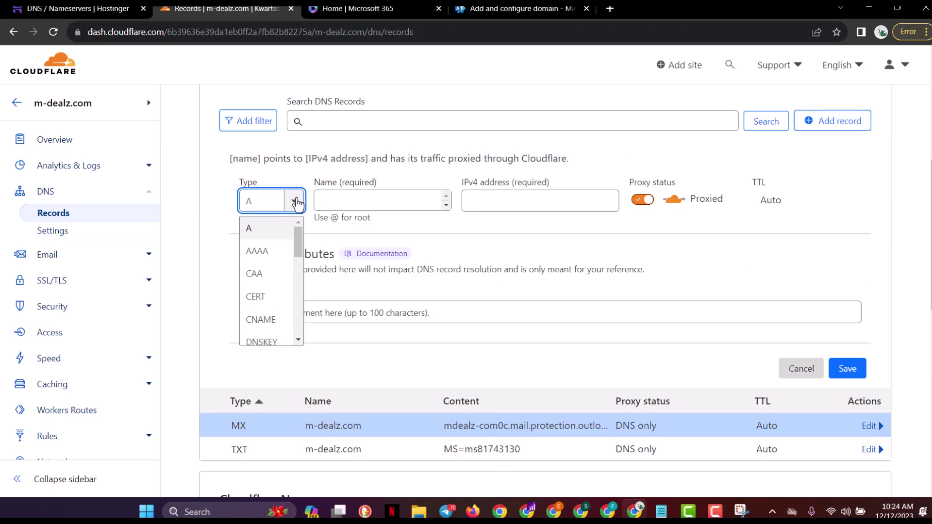
{"action": "left_click", "coordinate": [268, 319]}
{"action": "left_click", "coordinate": [352, 196]}
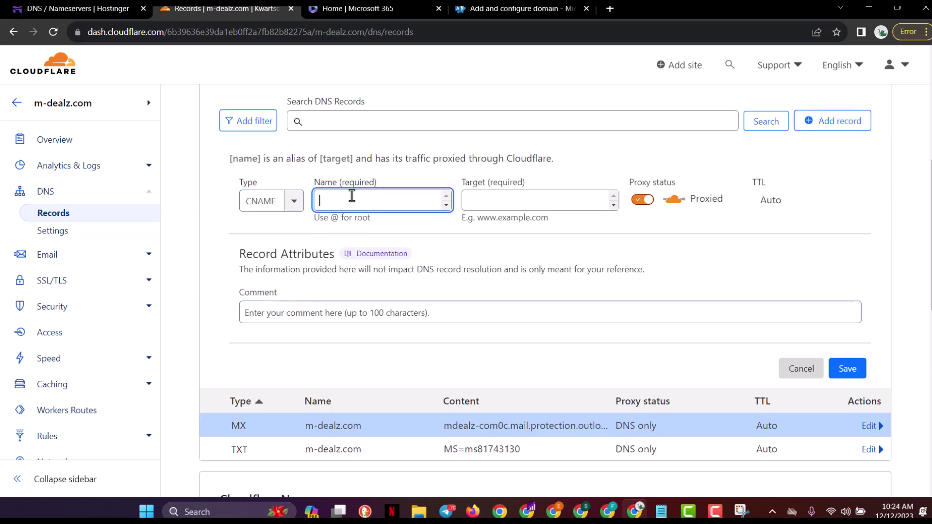
{"action": "key", "text": "ctrl+v"}
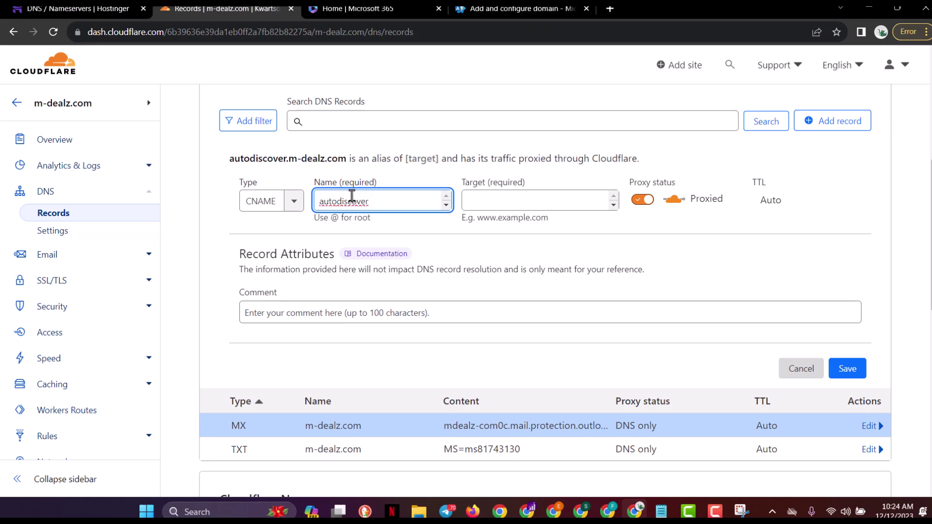
Point the CNAME to autodiscover.outlook.com, set it to DNS only, and save
{"action": "left_click", "coordinate": [496, 7]}
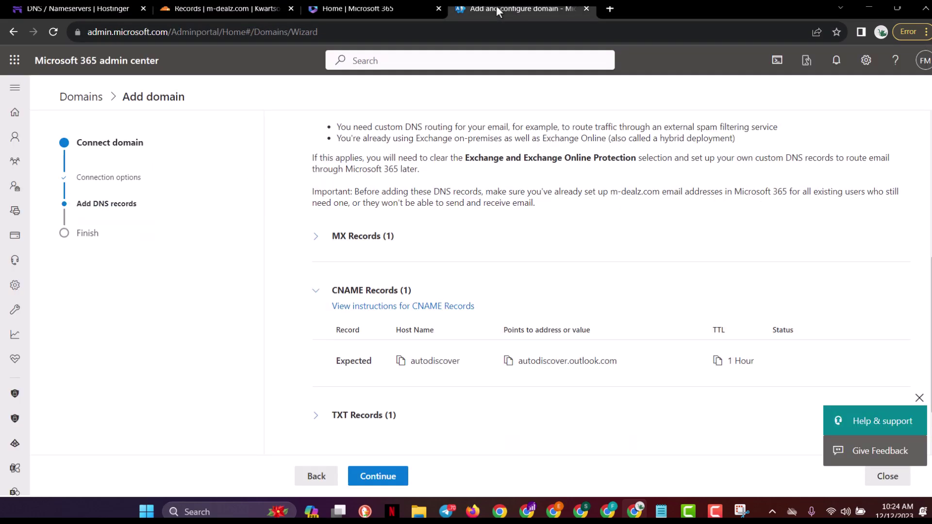
{"action": "left_click", "coordinate": [508, 361]}
{"action": "left_click", "coordinate": [229, 8]}
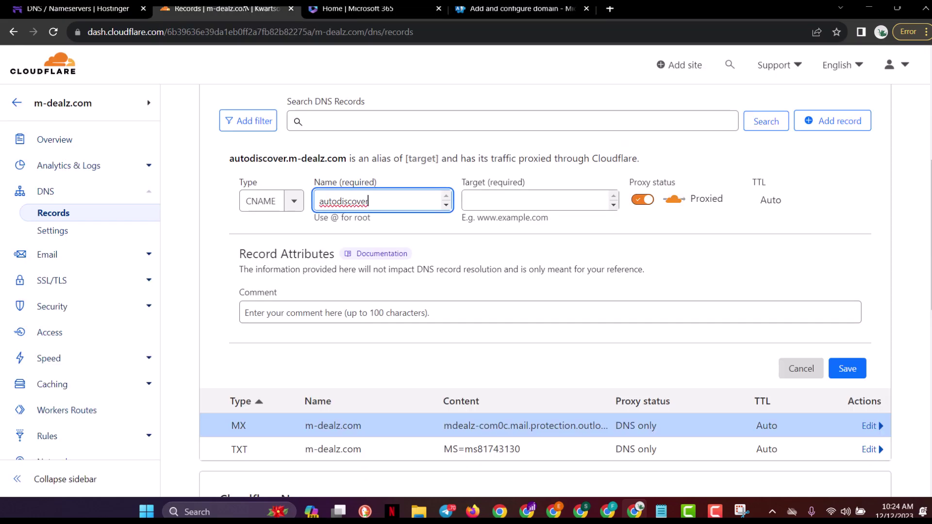
{"action": "left_click", "coordinate": [495, 208]}
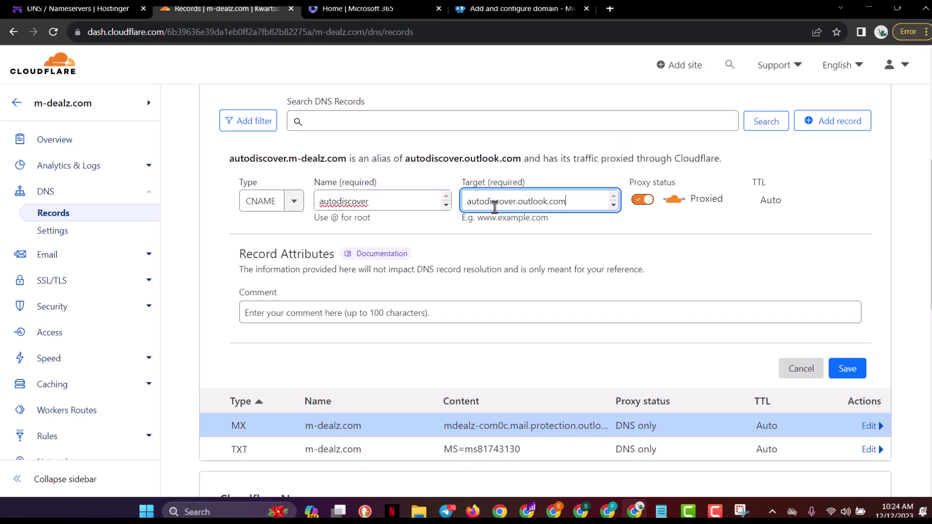
{"action": "left_click", "coordinate": [642, 204]}
{"action": "left_click", "coordinate": [849, 377]}
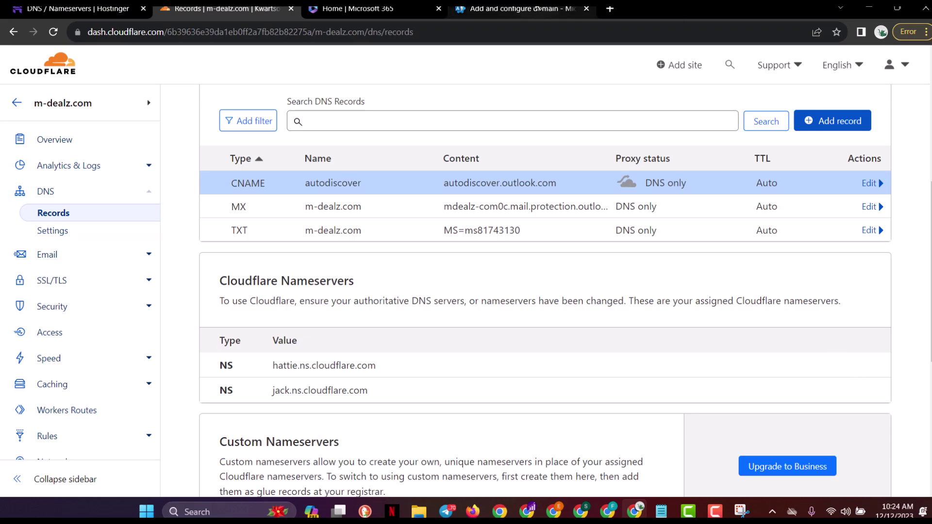
{"action": "left_click", "coordinate": [515, 8]}
Expand TXT Records and copy the SPF value v=spf1 include:spf.protection.outlook.com -all
{"action": "left_click", "coordinate": [318, 292]}
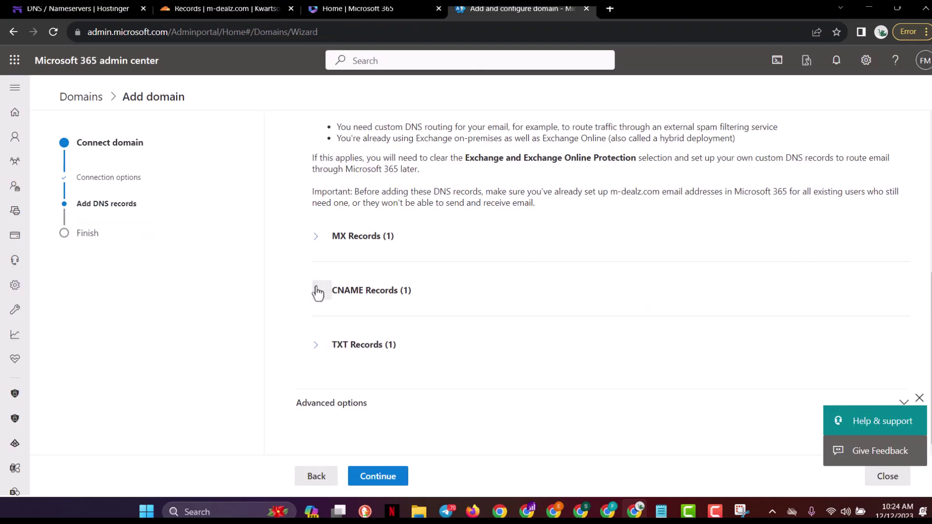
{"action": "left_click", "coordinate": [316, 346]}
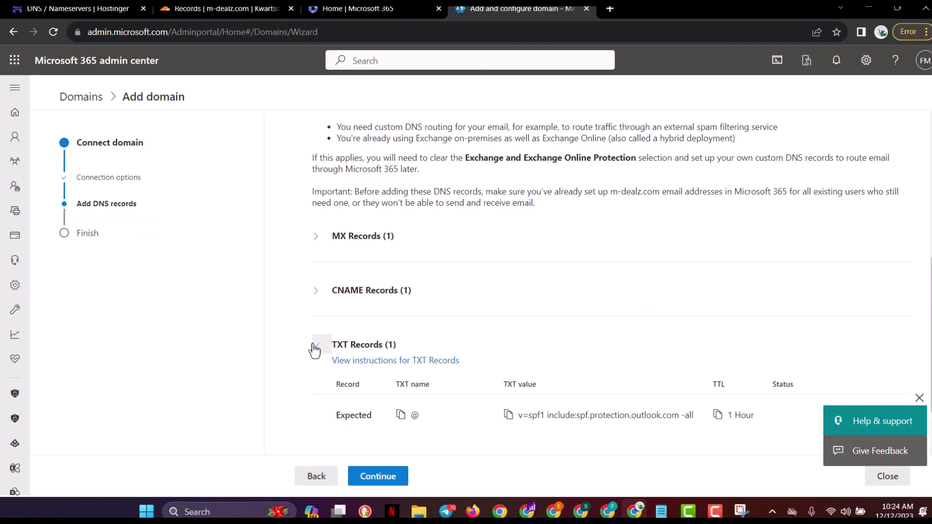
{"action": "scroll", "coordinate": [315, 350], "scroll_direction": "down", "scroll_amount": 2}
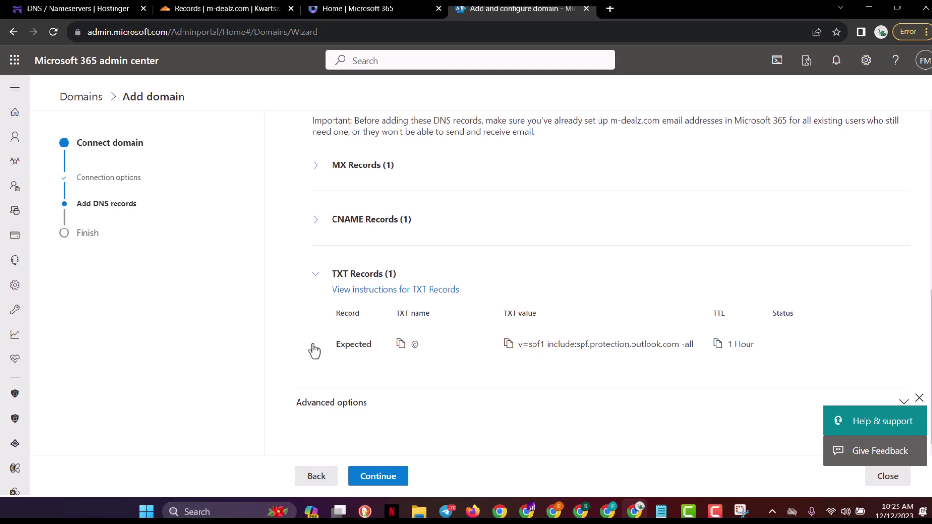
{"action": "left_click", "coordinate": [508, 344]}
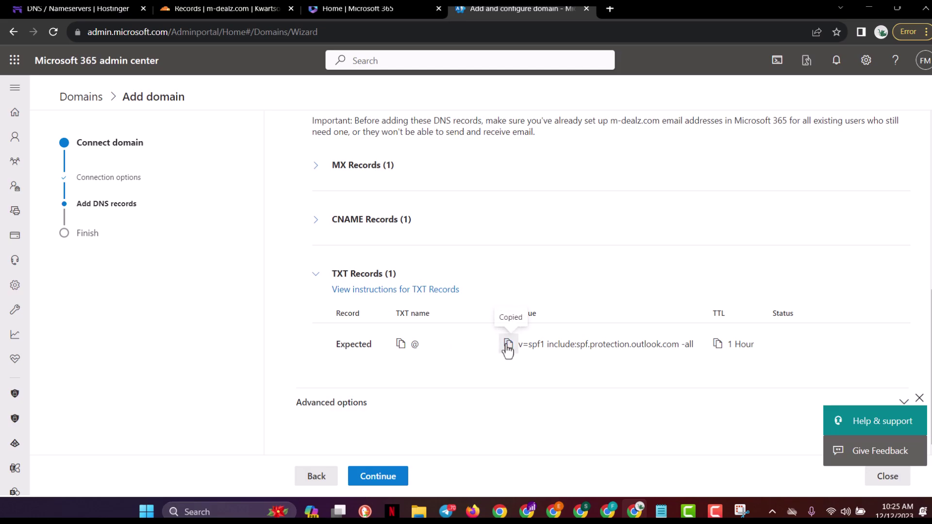
Add a Cloudflare TXT record named @ with content v=spf1 include:spf.protection.outlook.com -all
{"action": "left_click", "coordinate": [221, 9]}
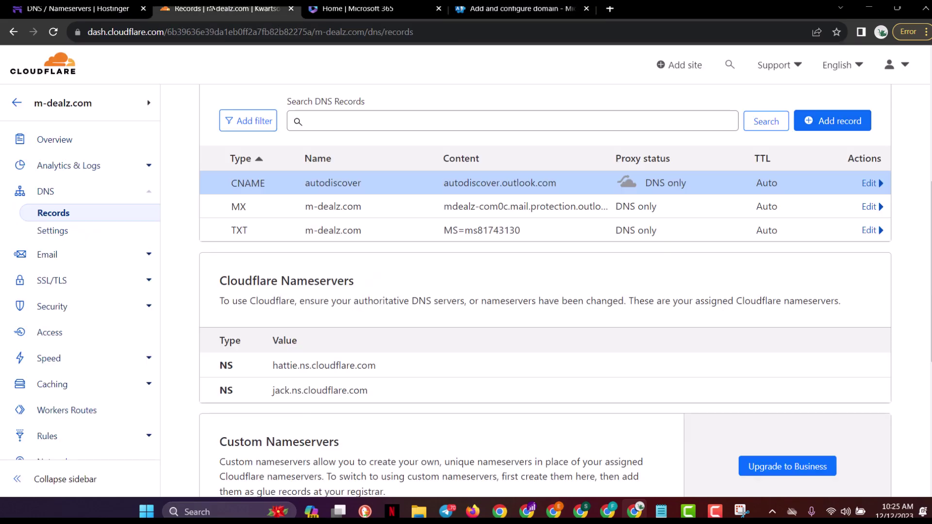
{"action": "left_click", "coordinate": [819, 124]}
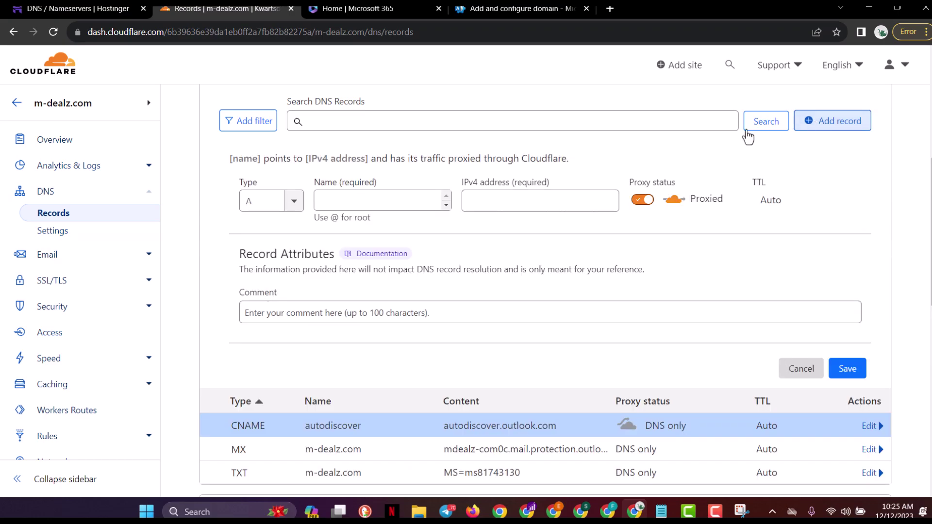
{"action": "left_click", "coordinate": [294, 204]}
{"action": "scroll", "coordinate": [274, 276], "scroll_direction": "down", "scroll_amount": 5}
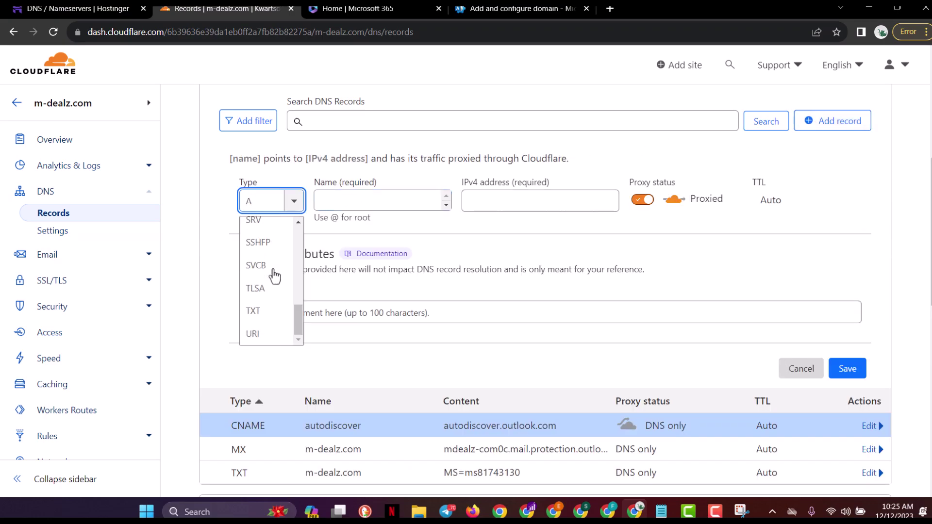
{"action": "left_click", "coordinate": [258, 311]}
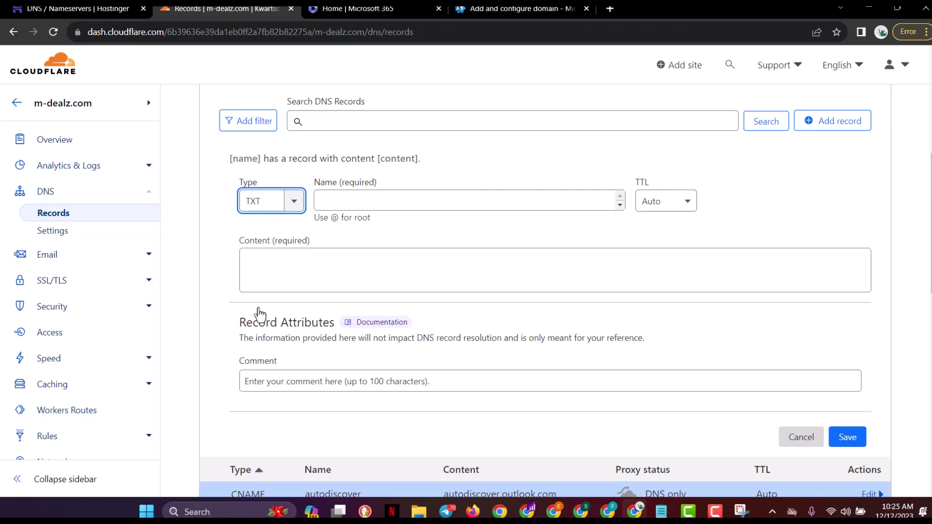
{"action": "left_click", "coordinate": [342, 199]}
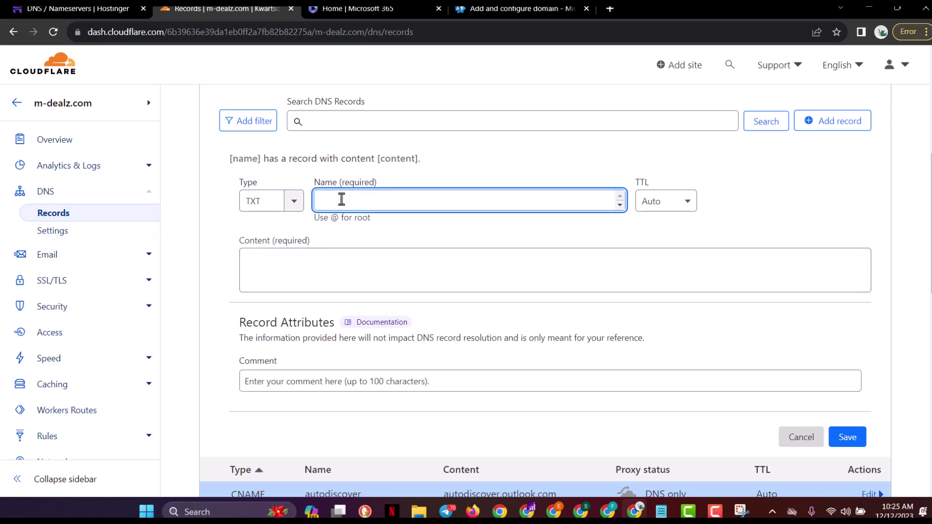
{"action": "type", "text": "@"}
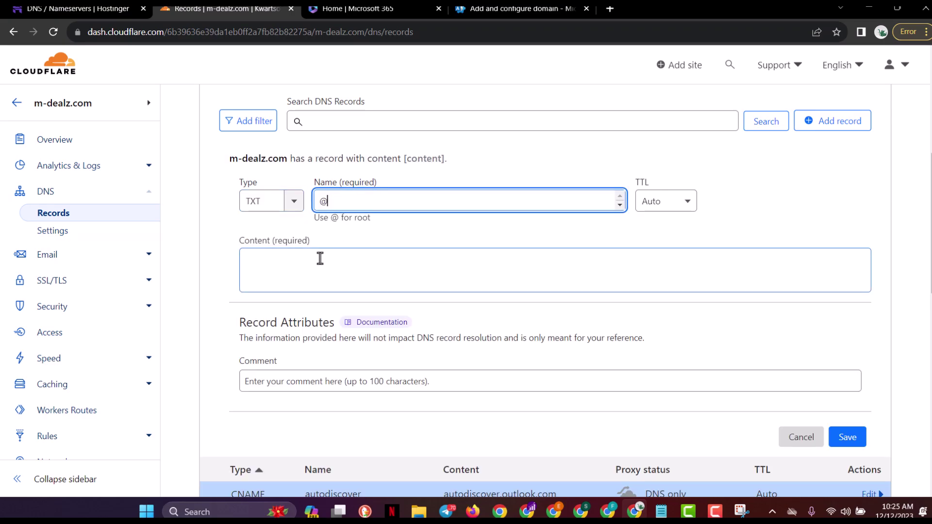
{"action": "left_click", "coordinate": [320, 258]}
{"action": "key", "text": "ctrl+v"}
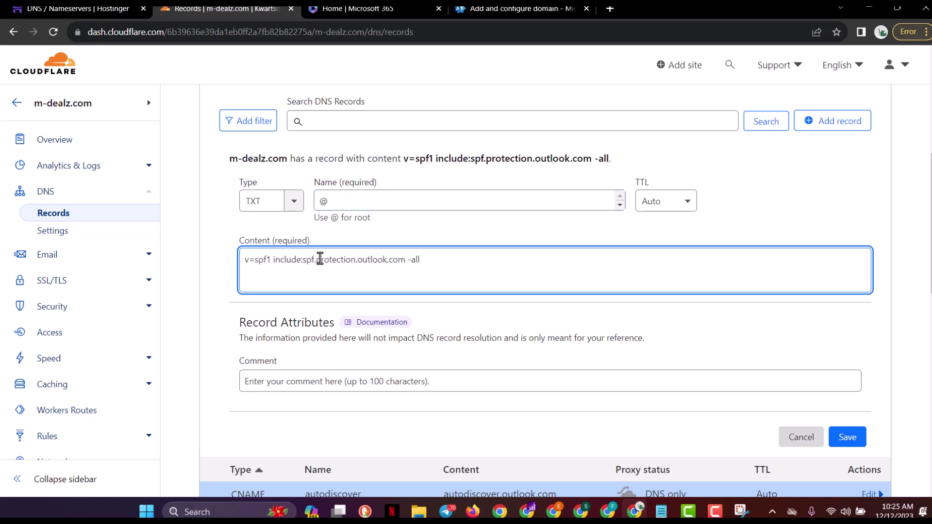
{"action": "left_click", "coordinate": [851, 440]}
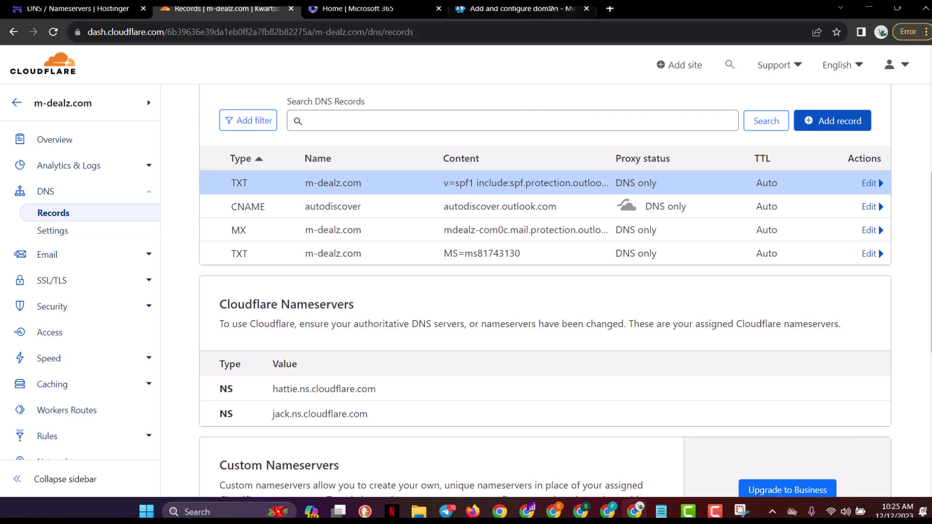
Turn on DKIM in the domain's advanced options and copy the selector1._domainkey host name
{"action": "left_click", "coordinate": [518, 9]}
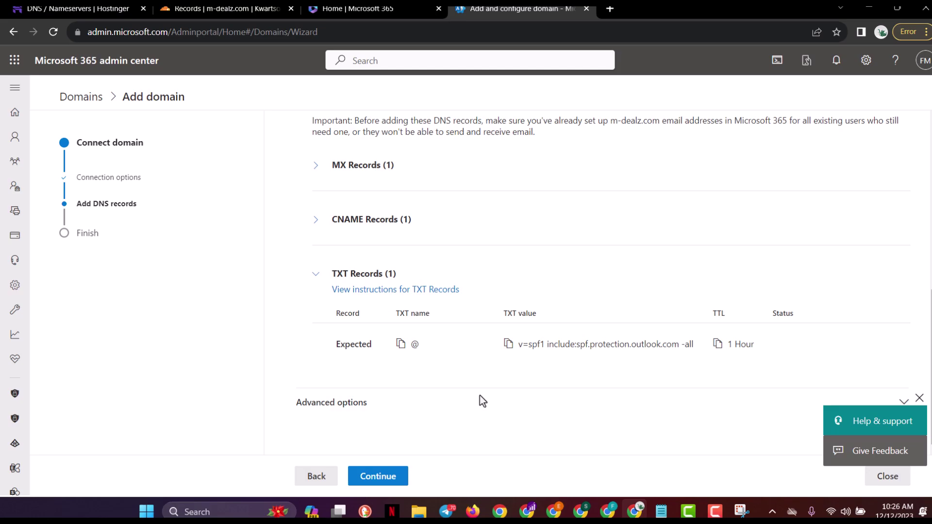
{"action": "left_click", "coordinate": [340, 402]}
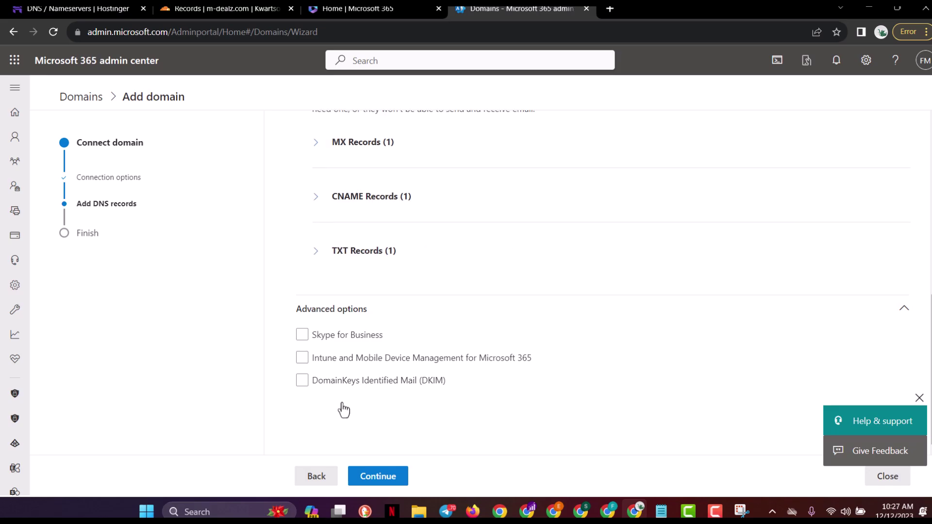
{"action": "left_click", "coordinate": [302, 381]}
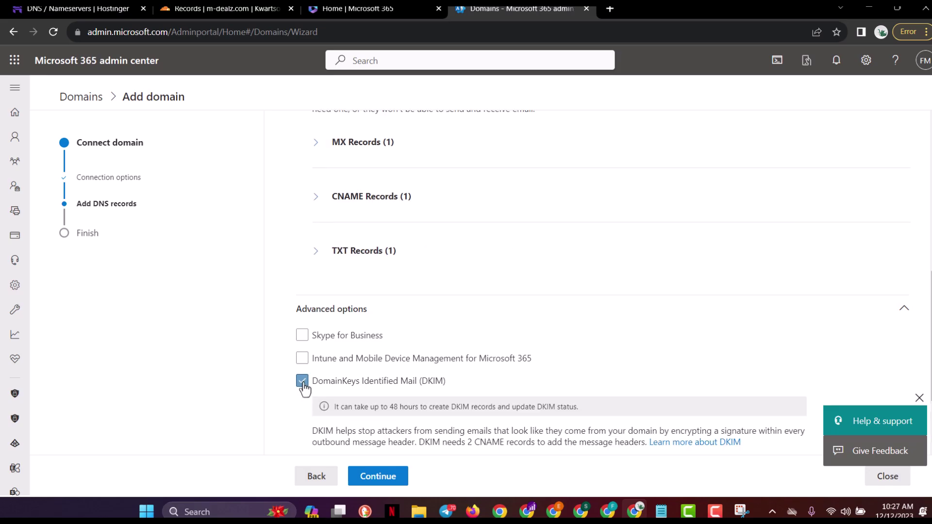
{"action": "left_click", "coordinate": [315, 361]}
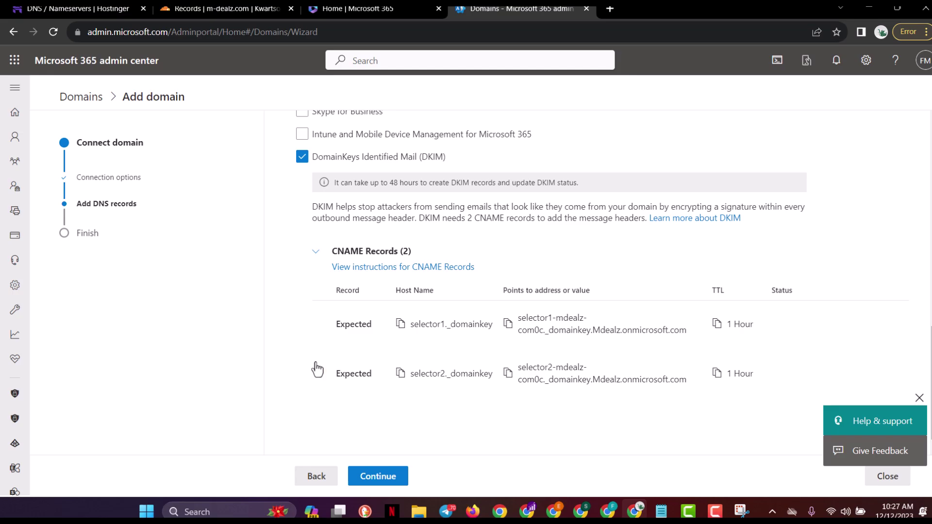
{"action": "left_click", "coordinate": [402, 325]}
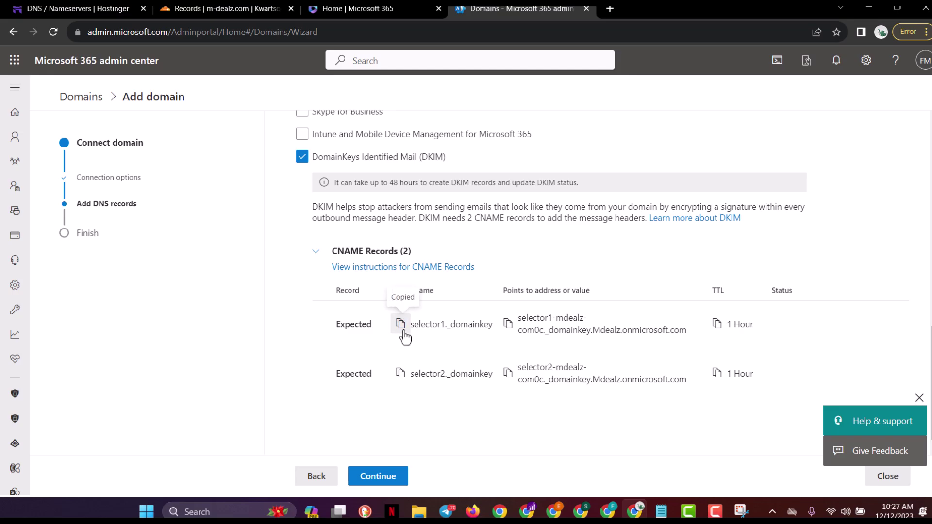
Add a DNS-only CNAME selector1._domainkey in Cloudflare pointing to its Microsoft DKIM target
{"action": "left_click", "coordinate": [223, 9]}
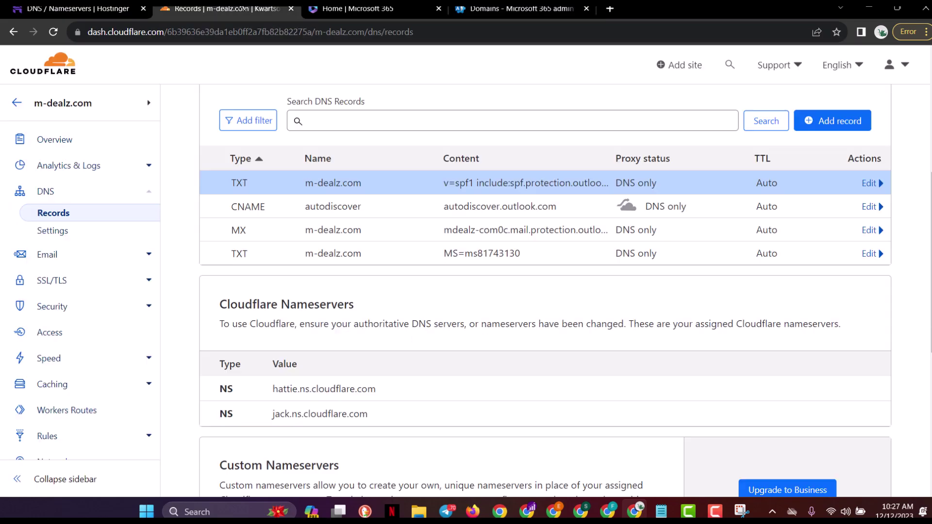
{"action": "left_click", "coordinate": [814, 118]}
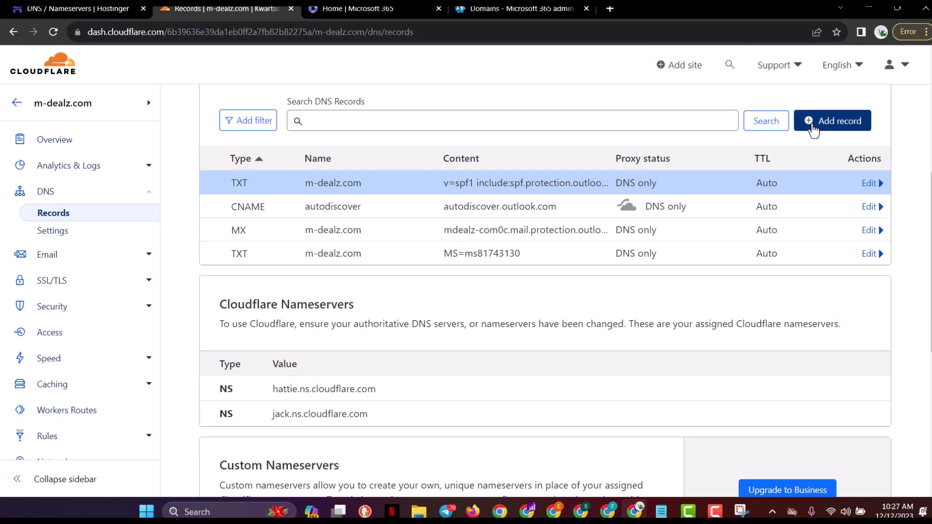
{"action": "left_click", "coordinate": [317, 199]}
{"action": "left_click", "coordinate": [293, 201]}
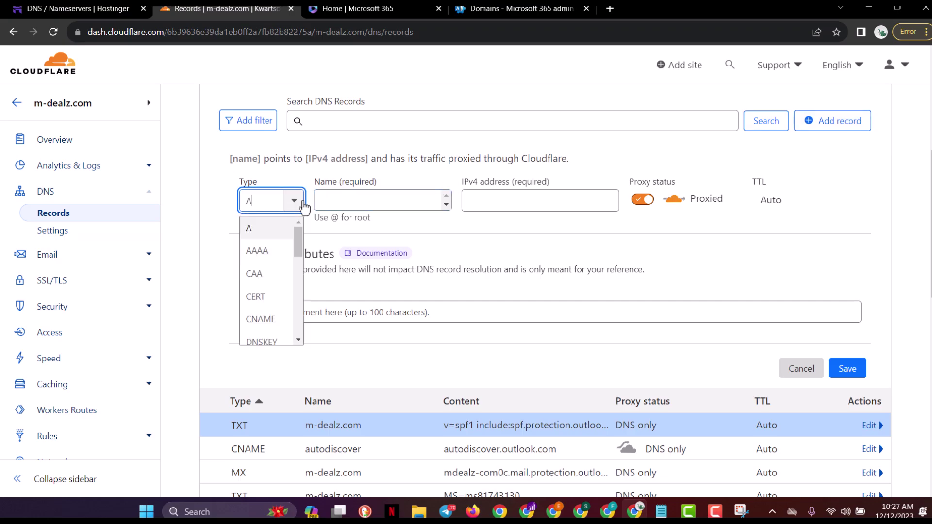
{"action": "left_click", "coordinate": [274, 319]}
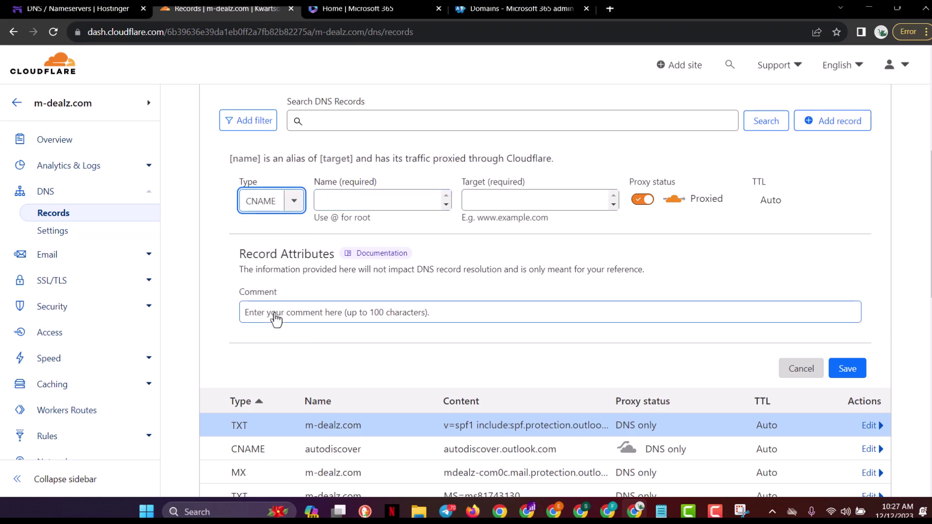
{"action": "left_click", "coordinate": [345, 201]}
{"action": "key", "text": "ctrl+v"}
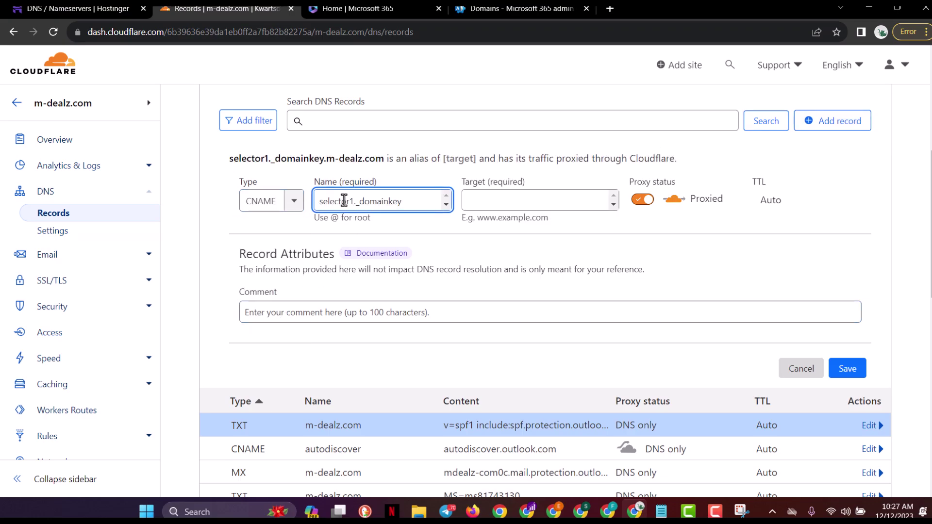
{"action": "left_click", "coordinate": [471, 9]}
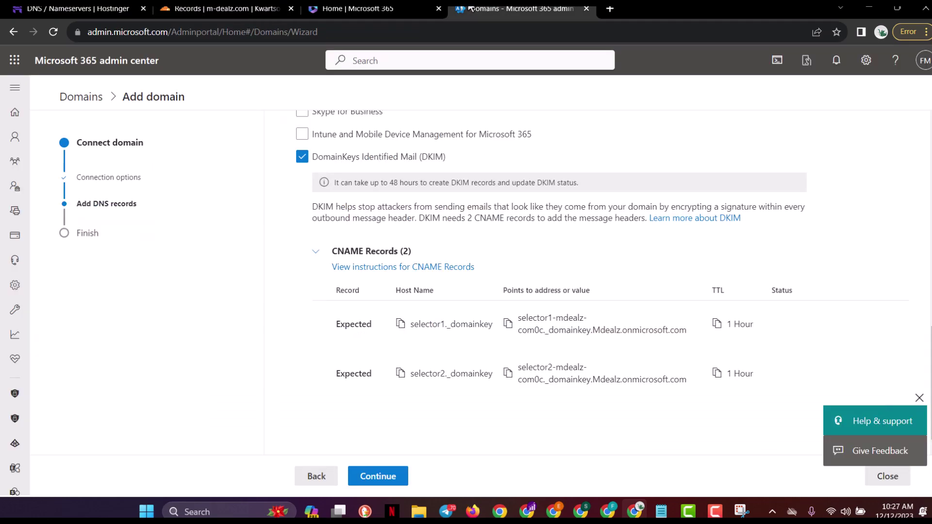
{"action": "left_click", "coordinate": [508, 323]}
{"action": "left_click", "coordinate": [218, 9]}
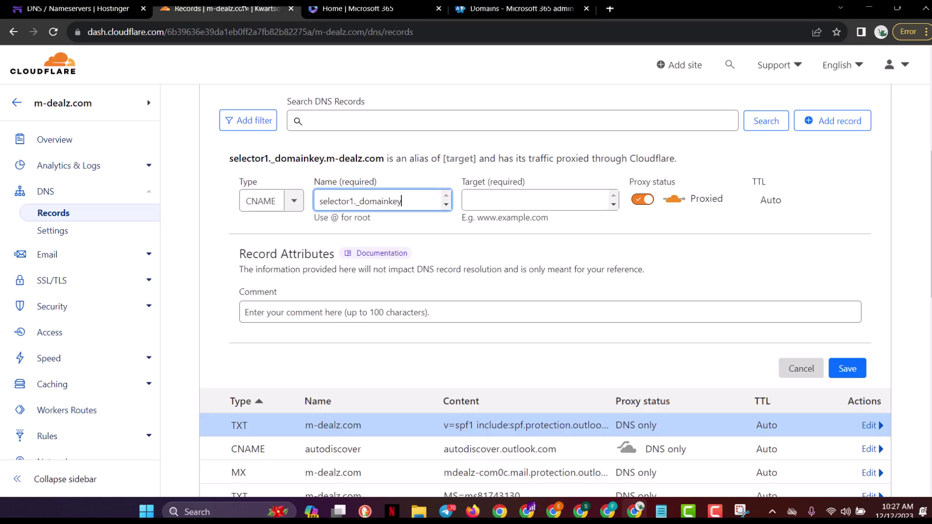
{"action": "left_click", "coordinate": [503, 197]}
{"action": "key", "text": "ctrl+v"}
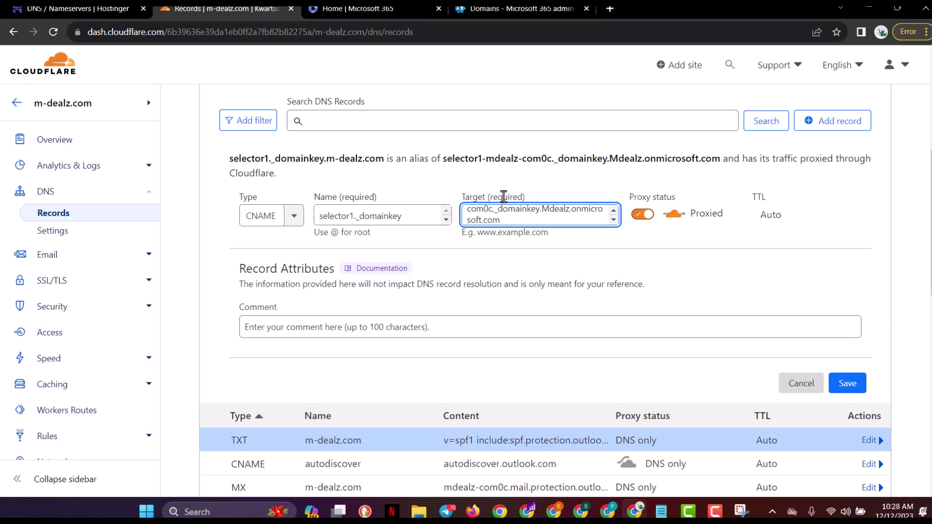
{"action": "left_click", "coordinate": [643, 216]}
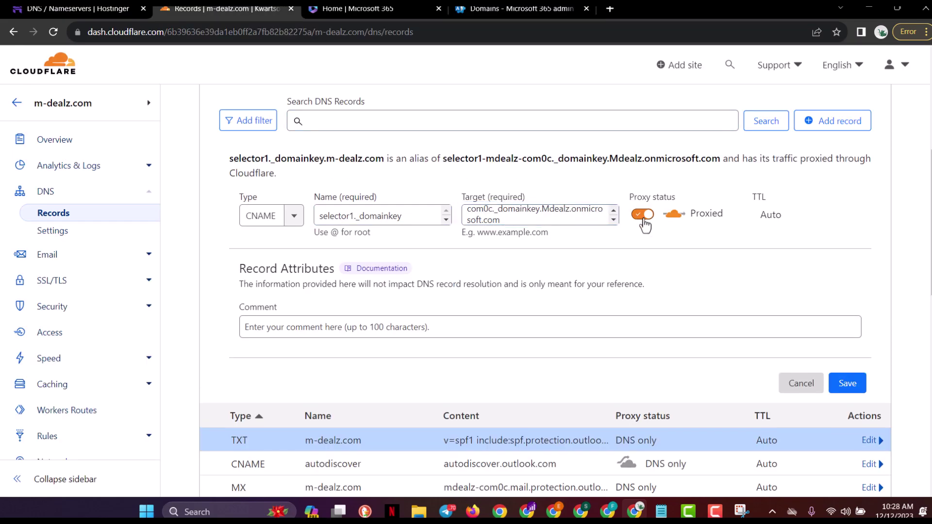
{"action": "left_click", "coordinate": [848, 369]}
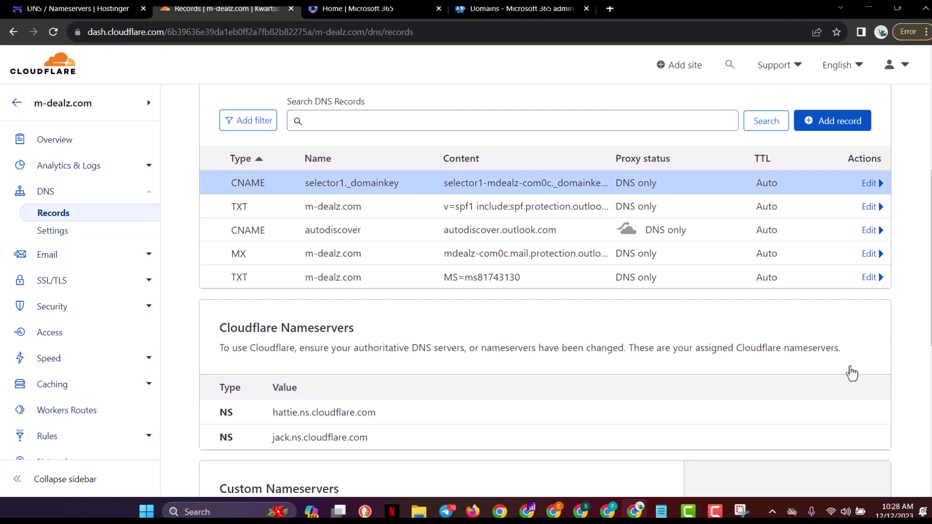
Add a DNS-only CNAME selector2._domainkey pointing to its Microsoft DKIM target
{"action": "left_click", "coordinate": [522, 9]}
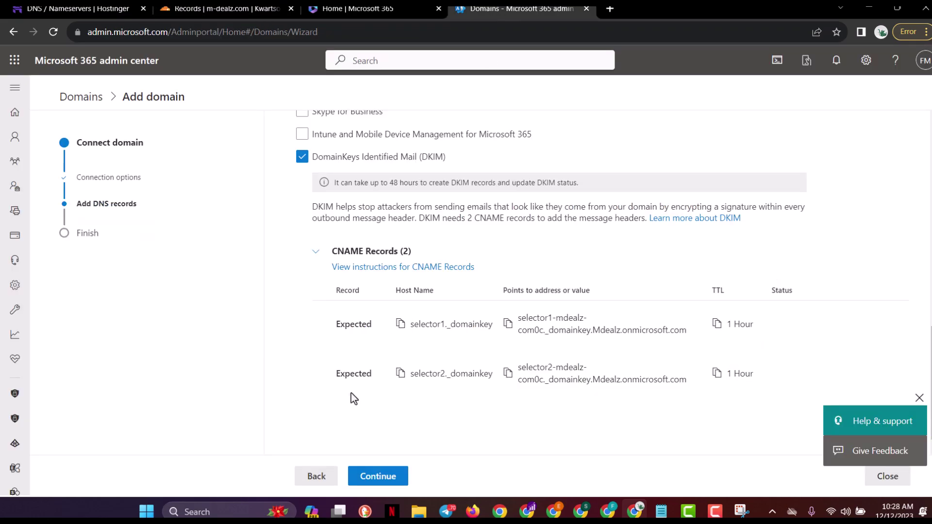
{"action": "left_click", "coordinate": [398, 377]}
{"action": "left_click", "coordinate": [223, 9]}
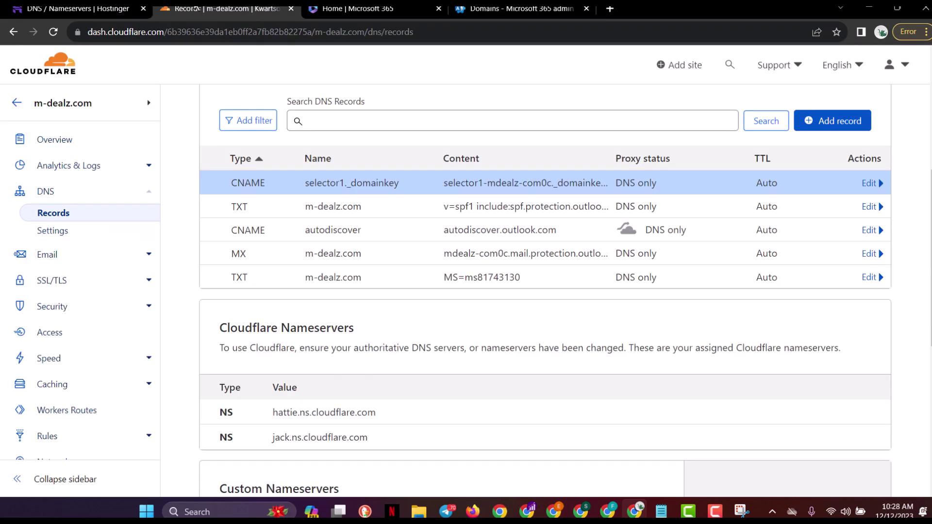
{"action": "left_click", "coordinate": [831, 122]}
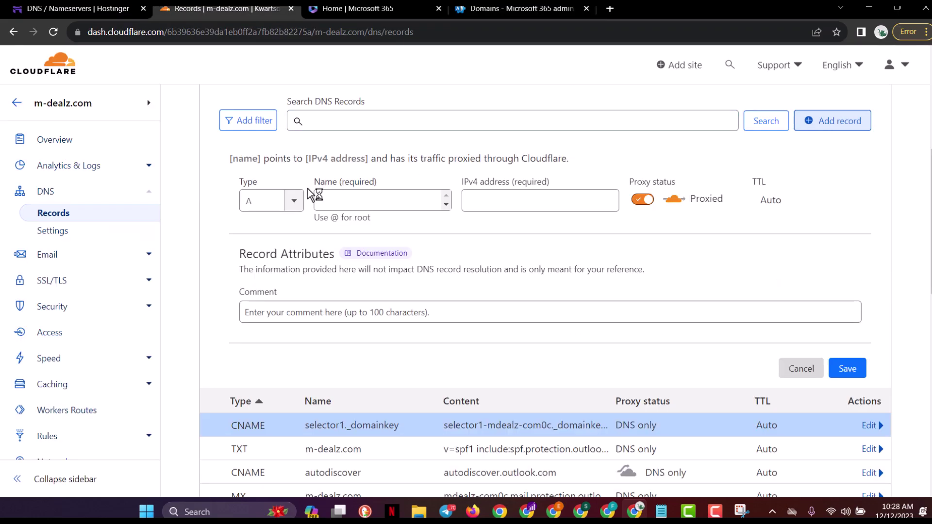
{"action": "left_click", "coordinate": [285, 208]}
{"action": "left_click", "coordinate": [275, 318]}
{"action": "left_click", "coordinate": [358, 194]}
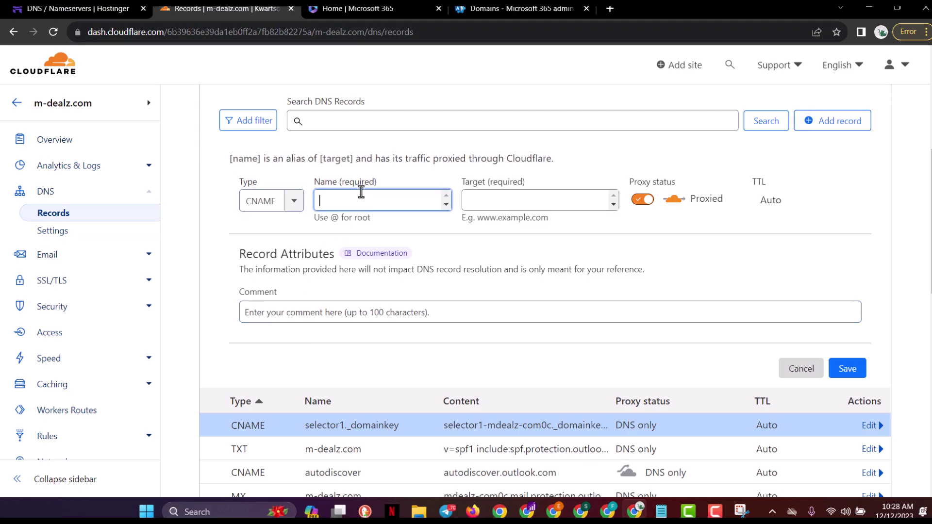
{"action": "key", "text": "ctrl+v"}
{"action": "left_click", "coordinate": [495, 12]}
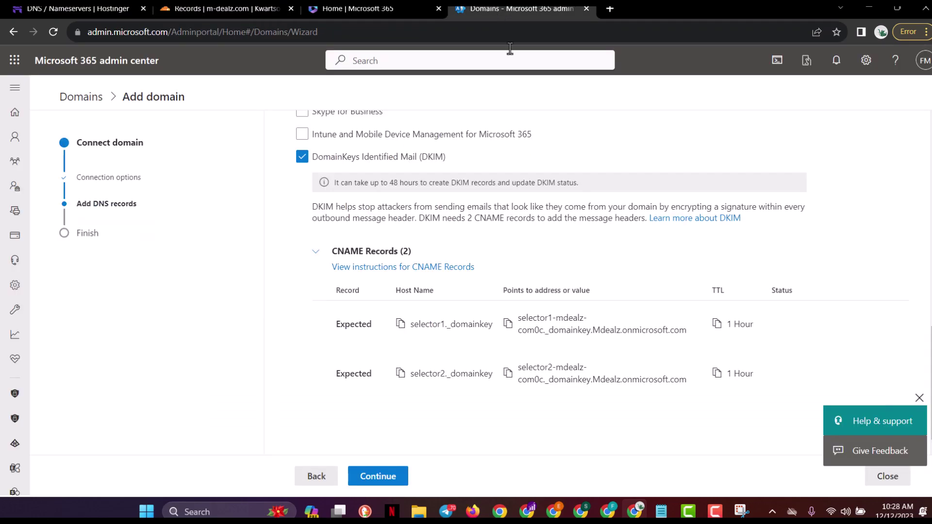
{"action": "left_click", "coordinate": [508, 373]}
{"action": "left_click", "coordinate": [221, 8]}
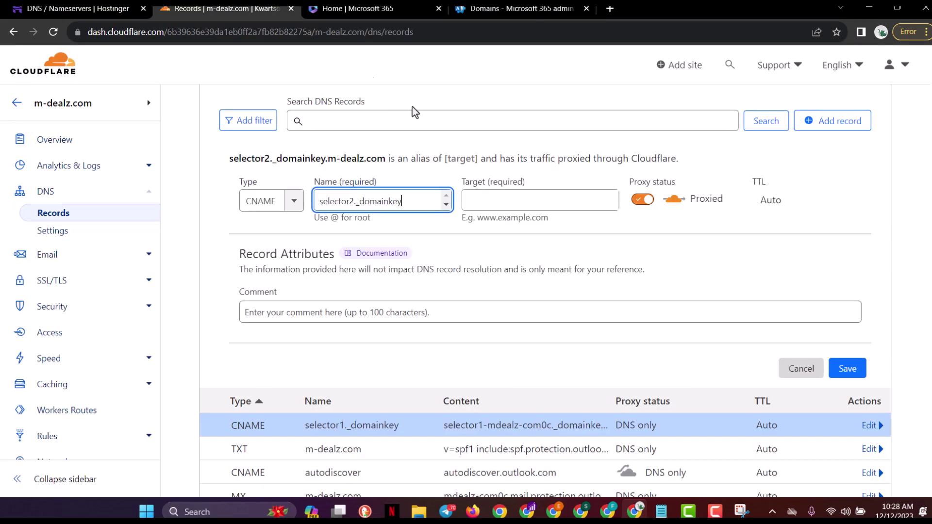
{"action": "left_click", "coordinate": [485, 200]}
{"action": "key", "text": "ctrl+v"}
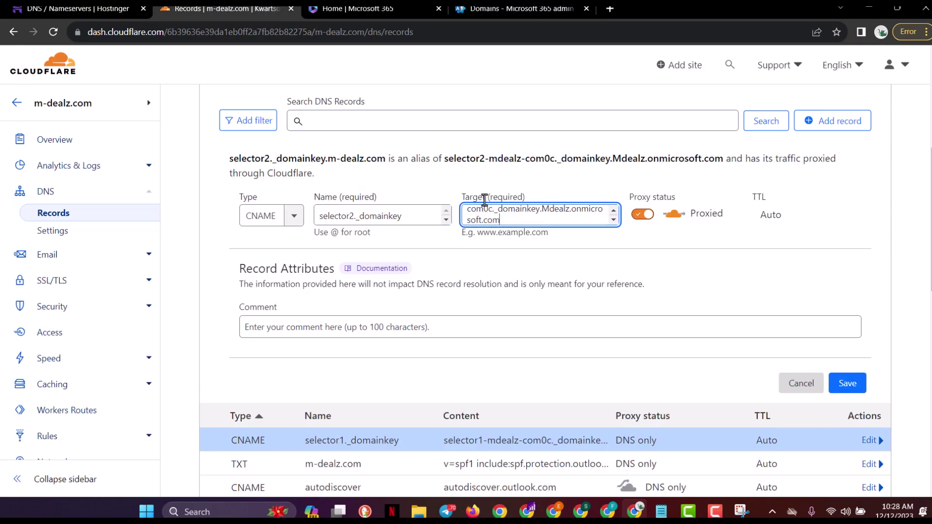
{"action": "left_click", "coordinate": [645, 222]}
{"action": "left_click", "coordinate": [847, 369]}
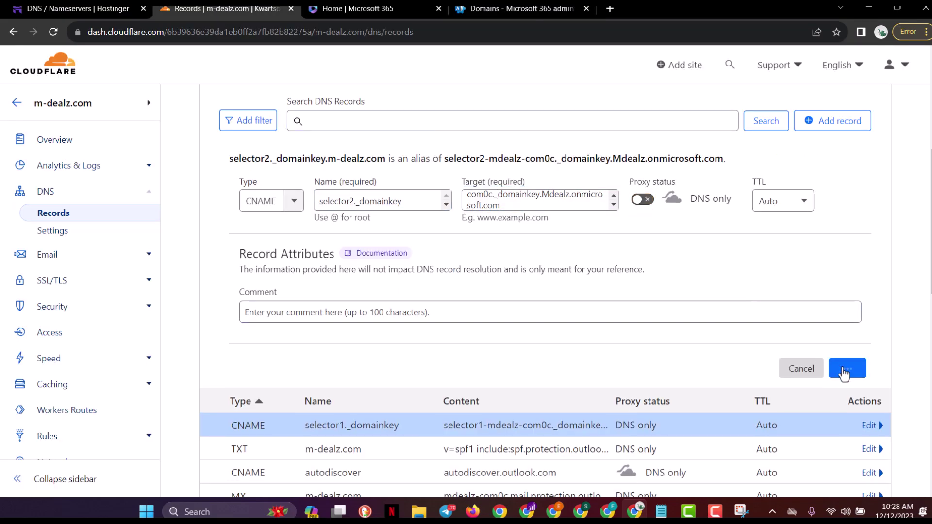
{"action": "left_click", "coordinate": [522, 9]}
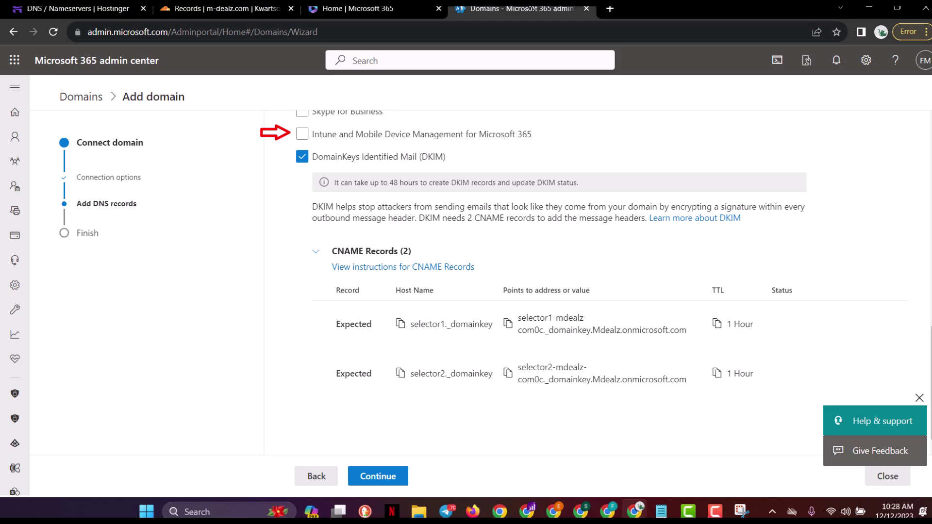
Include the Intune records and add a DNS-only CNAME enterpriseregistration pointing to enterpriseregistration.windows.net
{"action": "left_click", "coordinate": [302, 135]}
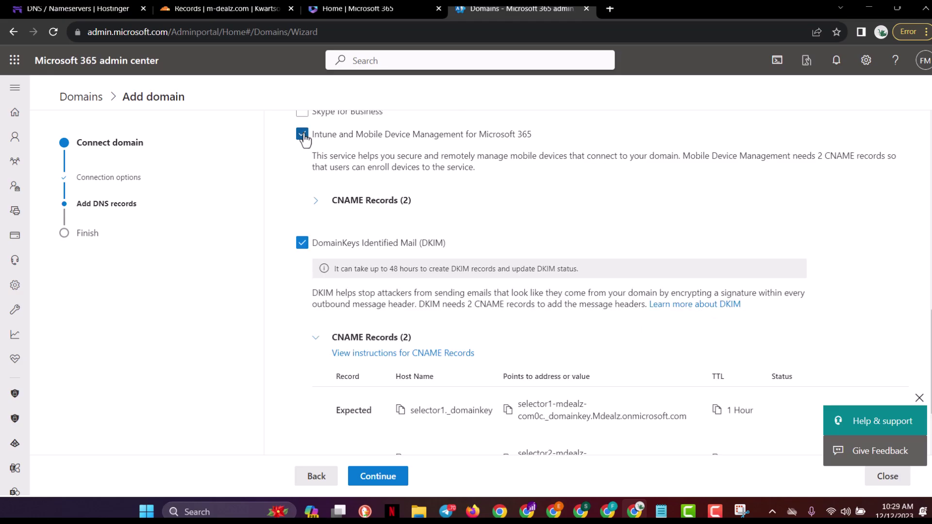
{"action": "left_click", "coordinate": [316, 201]}
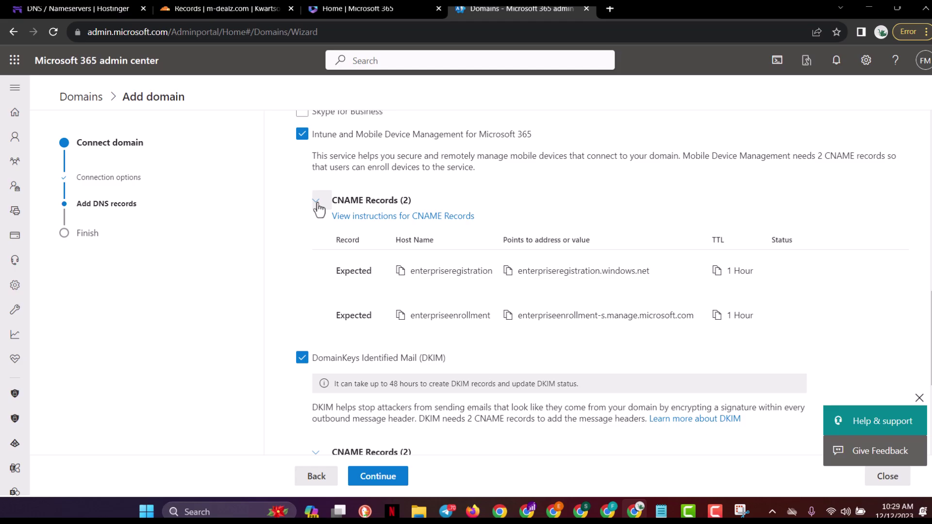
{"action": "left_click", "coordinate": [400, 272]}
{"action": "left_click", "coordinate": [221, 8]}
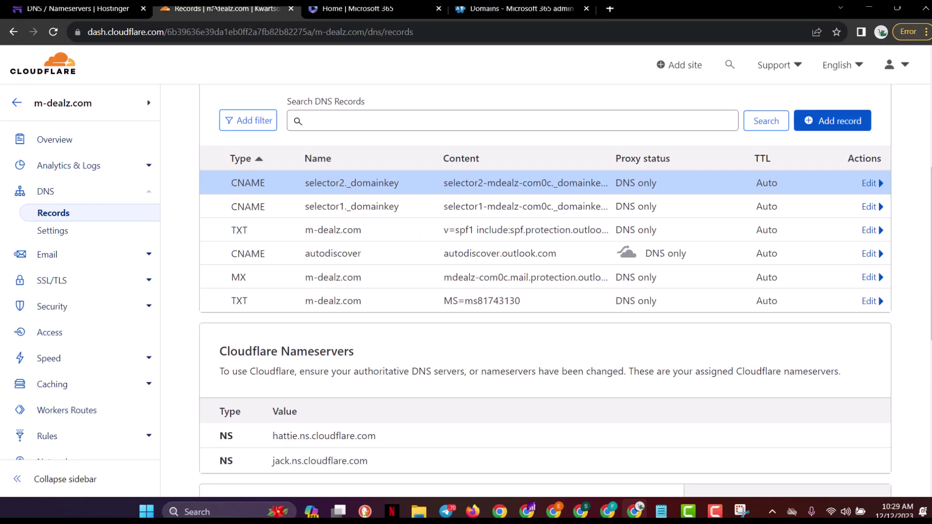
{"action": "left_click", "coordinate": [833, 121]}
{"action": "left_click", "coordinate": [279, 201]}
{"action": "left_click", "coordinate": [278, 319]}
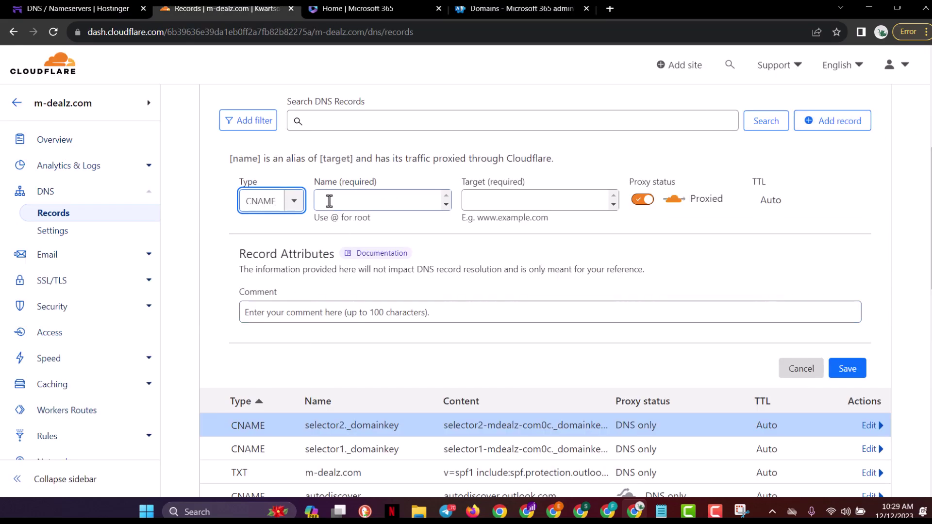
{"action": "left_click", "coordinate": [318, 201]}
{"action": "key", "text": "ctrl+v"}
{"action": "left_click", "coordinate": [522, 8]}
{"action": "left_click", "coordinate": [508, 271]}
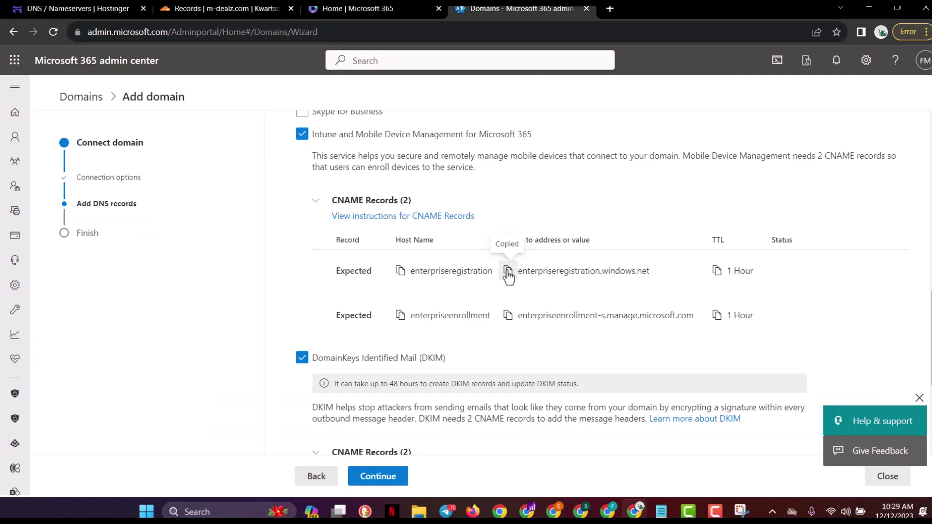
{"action": "left_click", "coordinate": [221, 8]}
{"action": "left_click", "coordinate": [481, 196]}
{"action": "key", "text": "ctrl+v"}
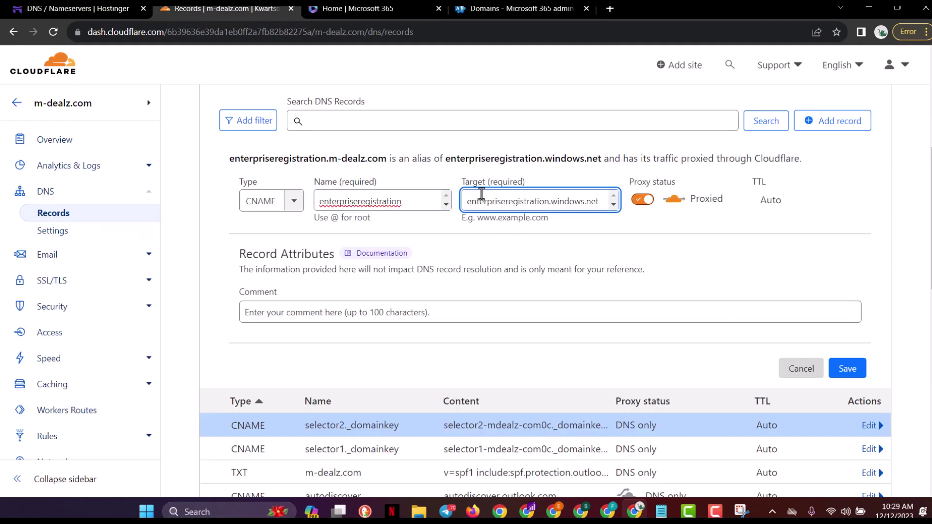
{"action": "left_click", "coordinate": [639, 201]}
{"action": "left_click", "coordinate": [846, 369]}
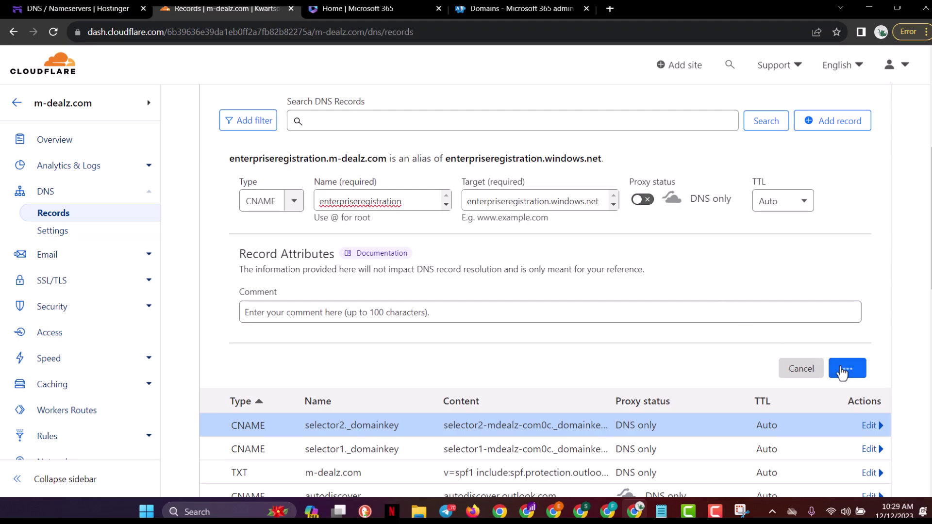
Add a DNS-only CNAME enterpriseenrollment pointing to enterpriseenrollment-s.manage.microsoft.com
{"action": "left_click", "coordinate": [522, 8]}
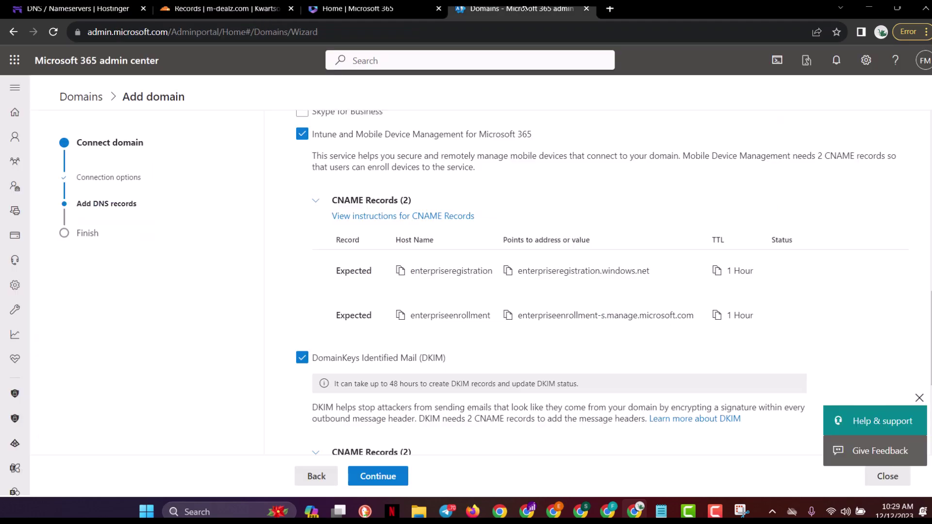
{"action": "left_click", "coordinate": [401, 315]}
{"action": "left_click", "coordinate": [221, 9]}
{"action": "left_click", "coordinate": [834, 122]}
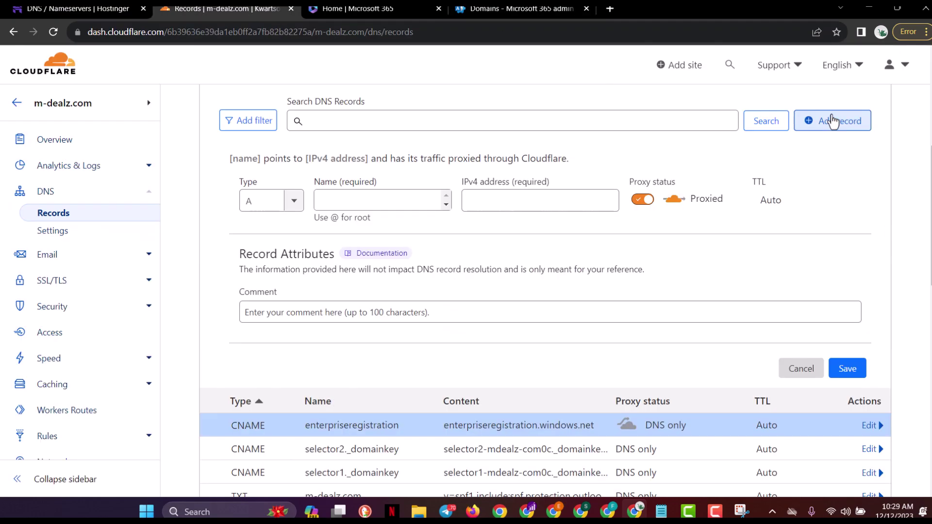
{"action": "left_click", "coordinate": [266, 200]}
{"action": "left_click", "coordinate": [267, 318]}
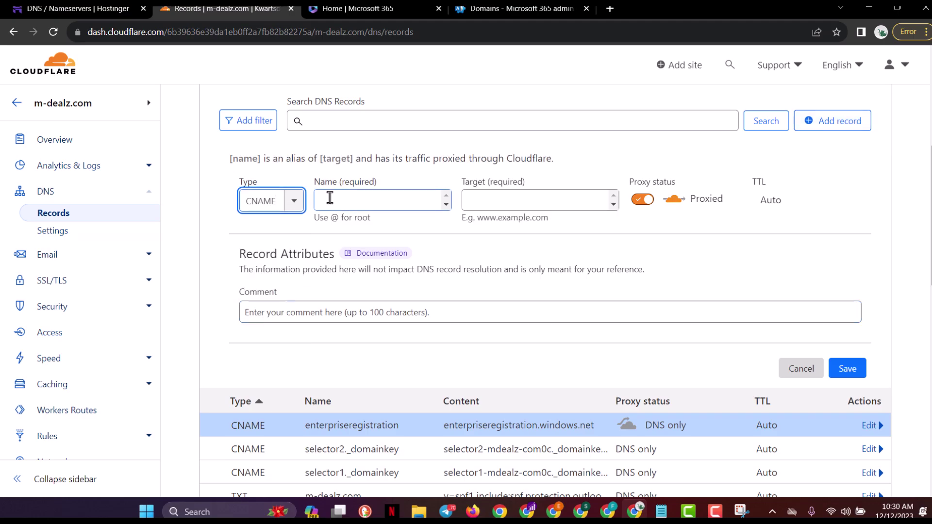
{"action": "left_click", "coordinate": [387, 199]}
{"action": "key", "text": "ctrl+v"}
{"action": "left_click", "coordinate": [469, 8]}
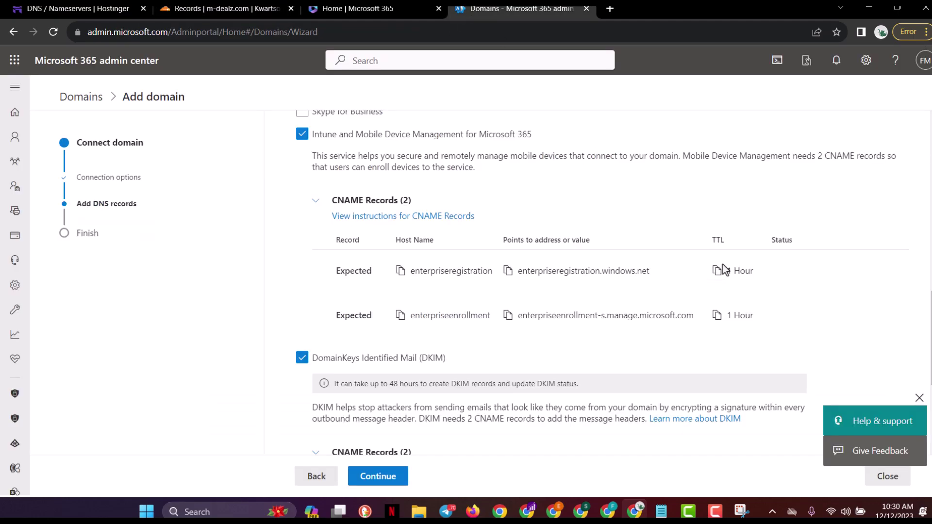
{"action": "left_click", "coordinate": [508, 316]}
{"action": "left_click", "coordinate": [224, 9]}
{"action": "left_click", "coordinate": [495, 200]}
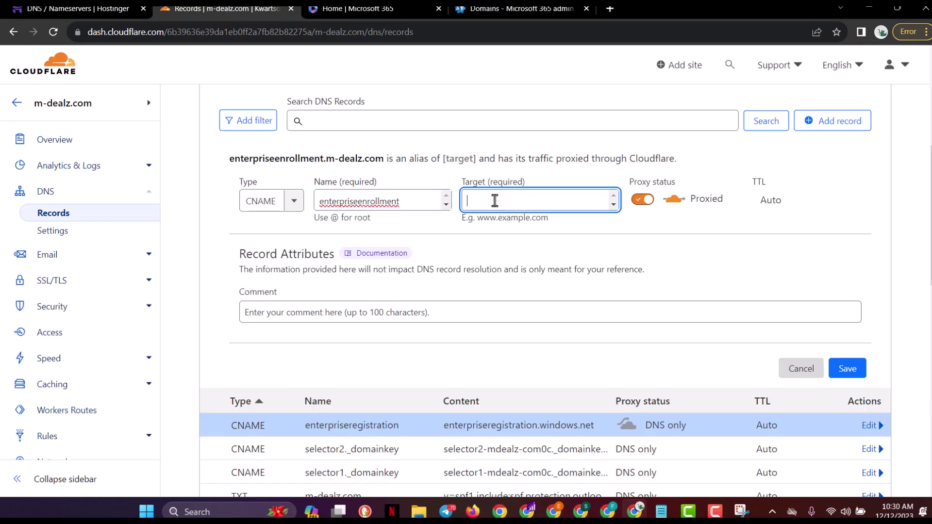
{"action": "key", "text": "ctrl+v"}
{"action": "left_click", "coordinate": [637, 204]}
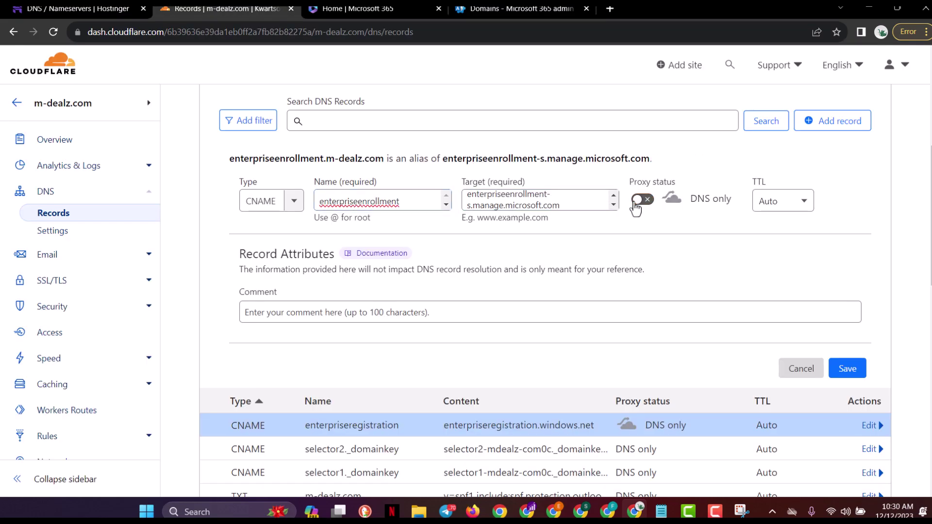
{"action": "left_click", "coordinate": [848, 368]}
Complete the m-dealz.com Add domain wizard so the domain reports Healthy
{"action": "left_click", "coordinate": [549, 8]}
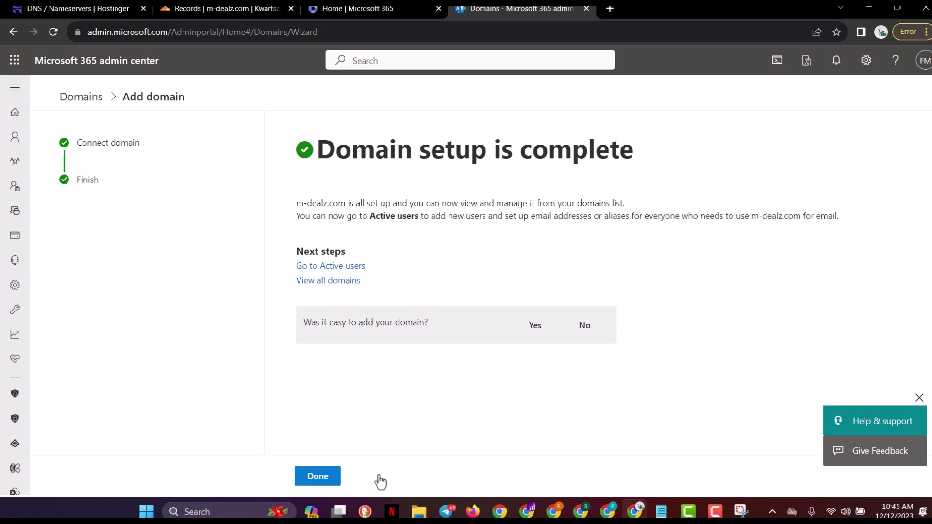
{"action": "left_click", "coordinate": [327, 478]}
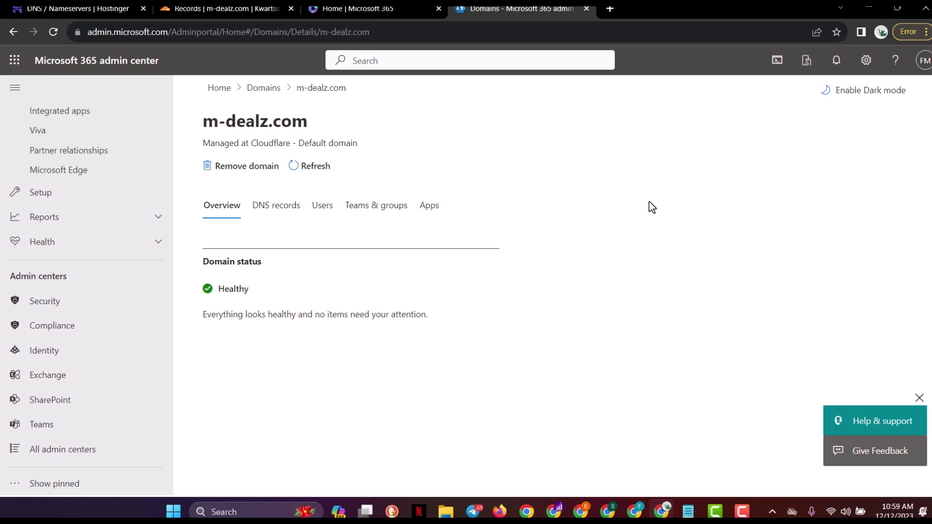
Search the admin center for 'dkim' to reach Defender's DKIM settings page
{"action": "left_click", "coordinate": [469, 63]}
{"action": "type", "text": "dkimv2?tid=d9f6615b-880b-440d-9e35-490049114d9a"}
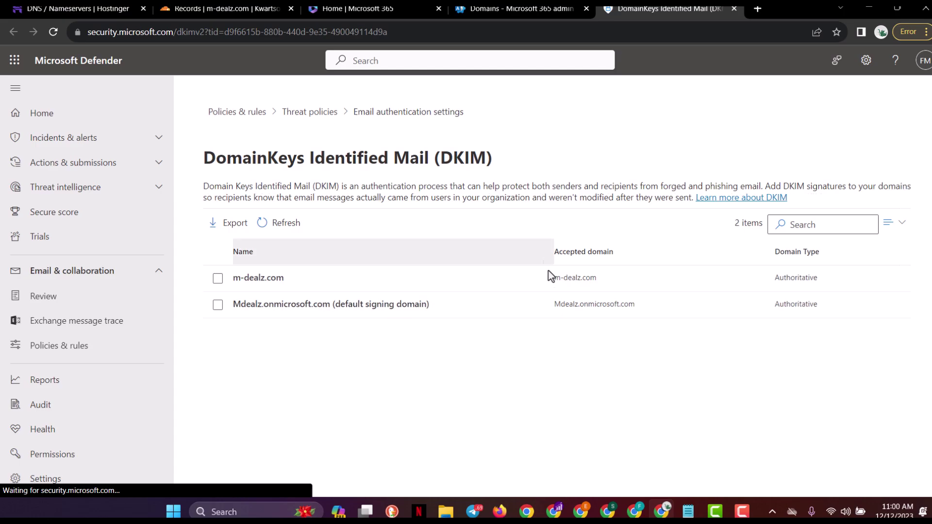
Enable DKIM signatures for m-dealz.com in Defender, acknowledge the notice, and close the tab
{"action": "left_click", "coordinate": [447, 282]}
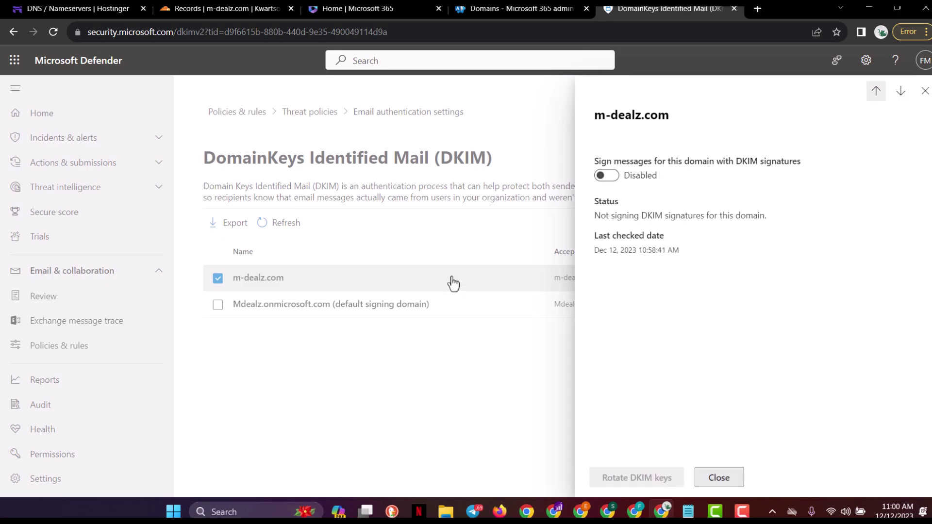
{"action": "left_click", "coordinate": [601, 178]}
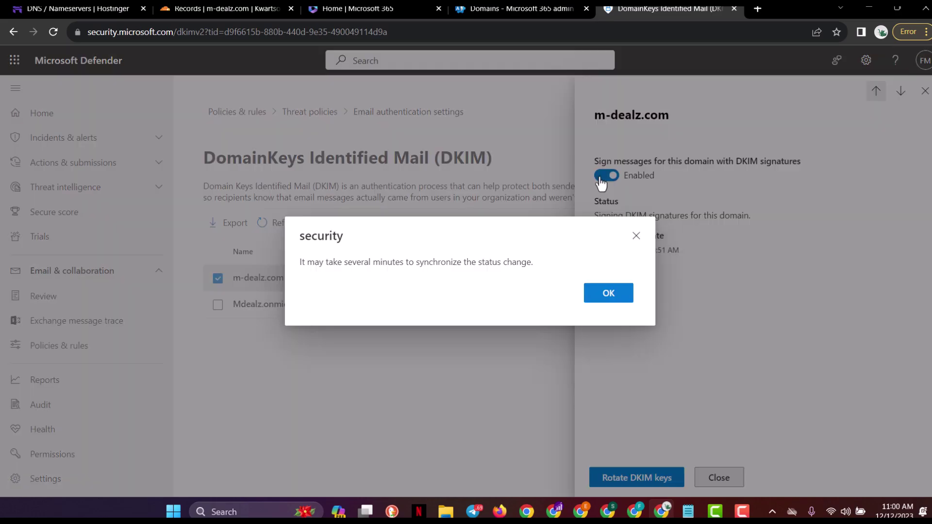
{"action": "left_click", "coordinate": [616, 297]}
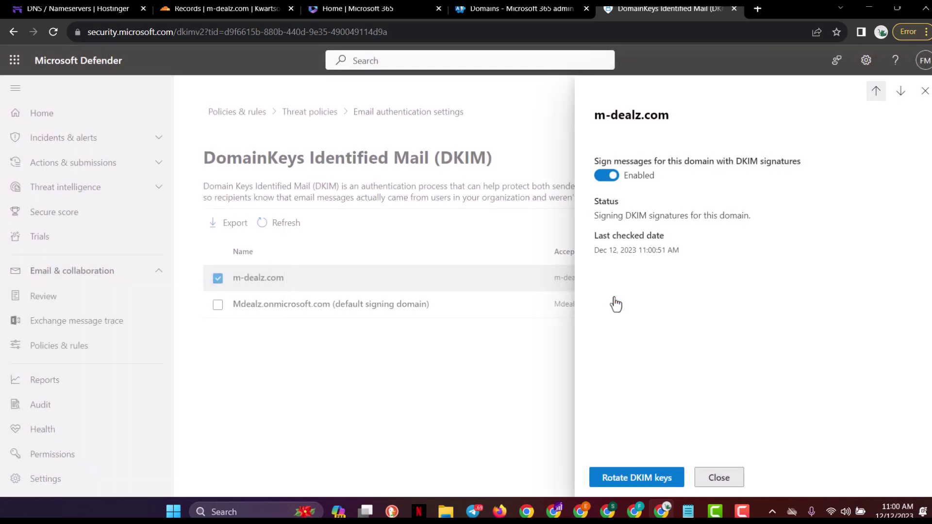
{"action": "left_click", "coordinate": [733, 8]}
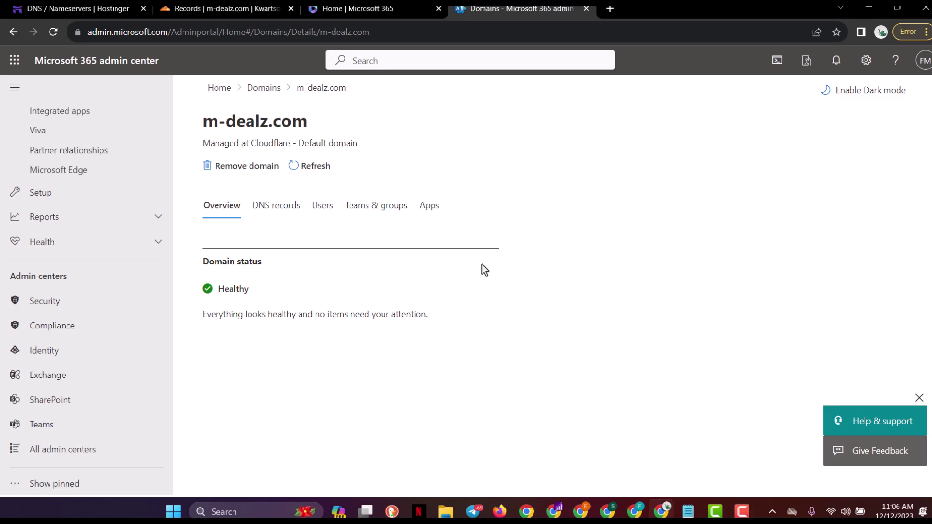
Open easydmarc.com in a new tab and go to Products > DMARC Record Generator
{"action": "left_click", "coordinate": [610, 8]}
{"action": "type", "text": "easydmarc.com"}
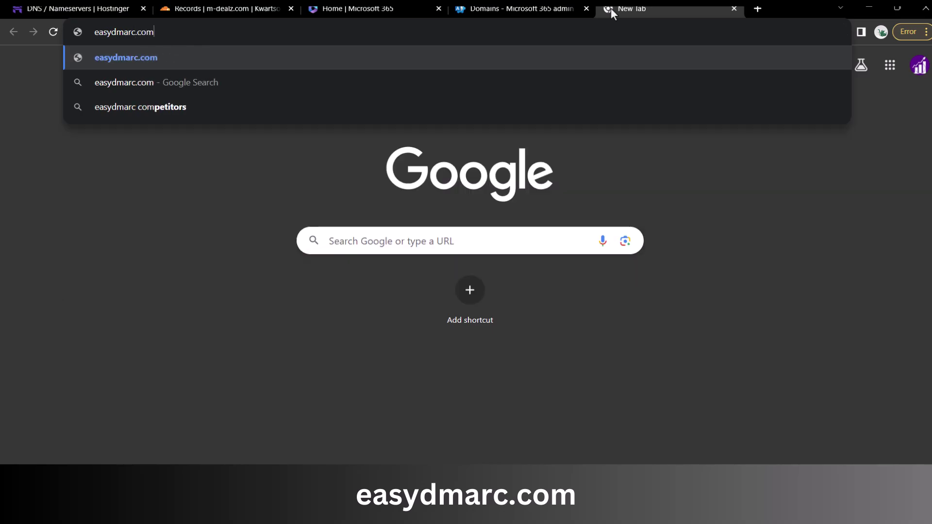
{"action": "key", "text": "Return"}
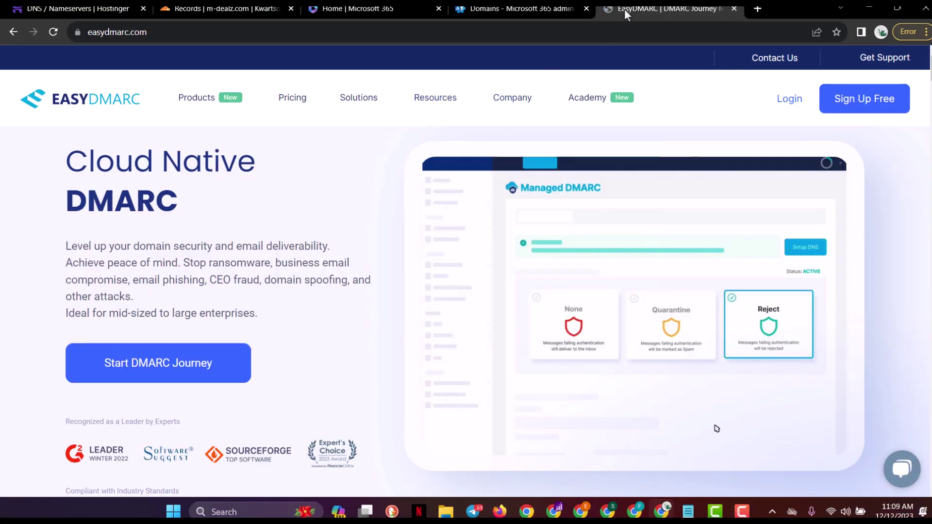
{"action": "mouse_move", "coordinate": [222, 102]}
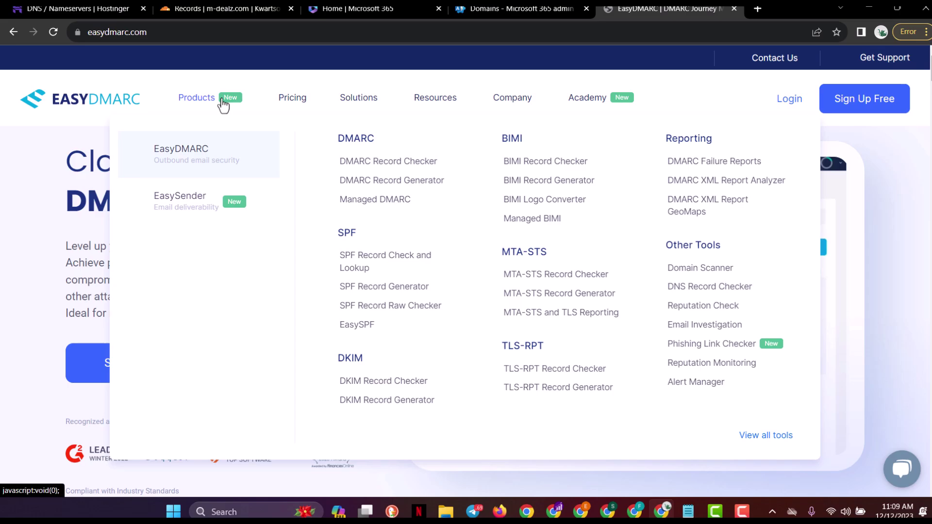
{"action": "left_click", "coordinate": [379, 186]}
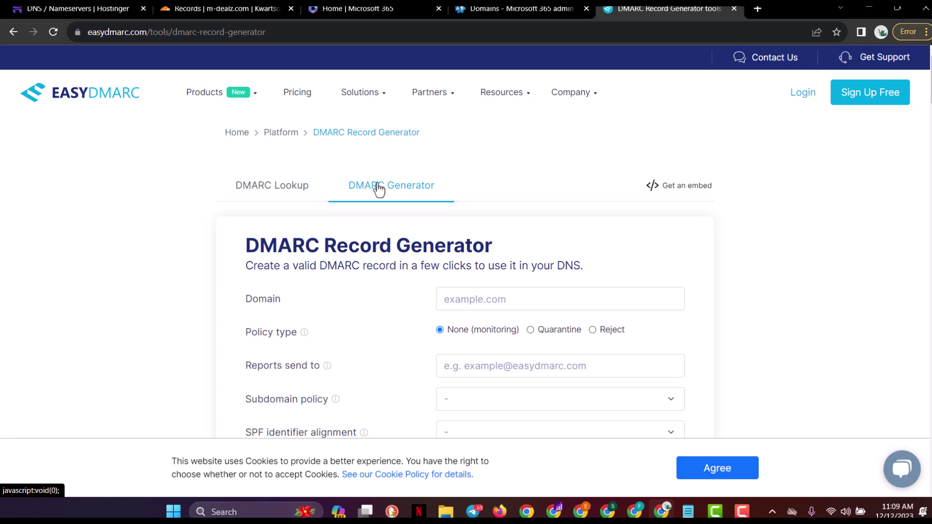
{"action": "left_click", "coordinate": [481, 301]}
{"action": "type", "text": "m-dea"}
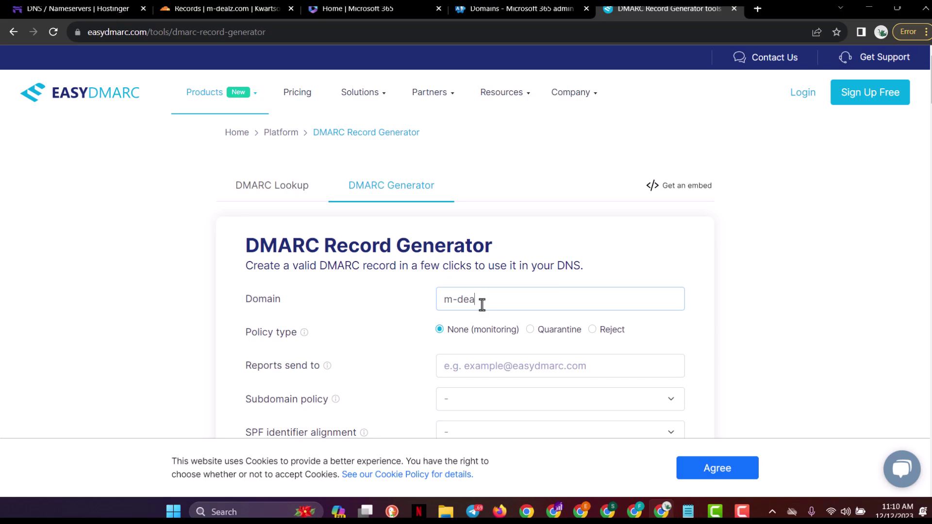
{"action": "type", "text": "lz.com"}
{"action": "scroll", "coordinate": [381, 293], "scroll_direction": "down", "scroll_amount": 3}
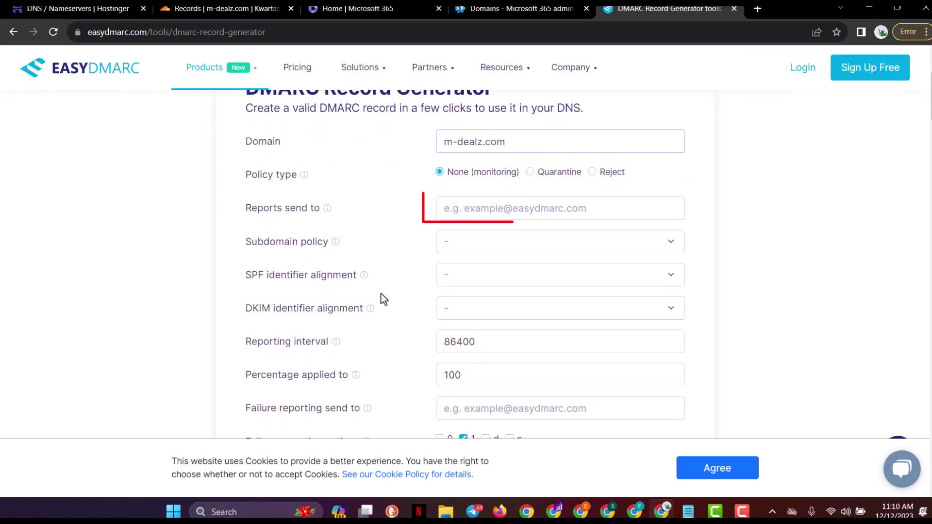
{"action": "left_click", "coordinate": [448, 215]}
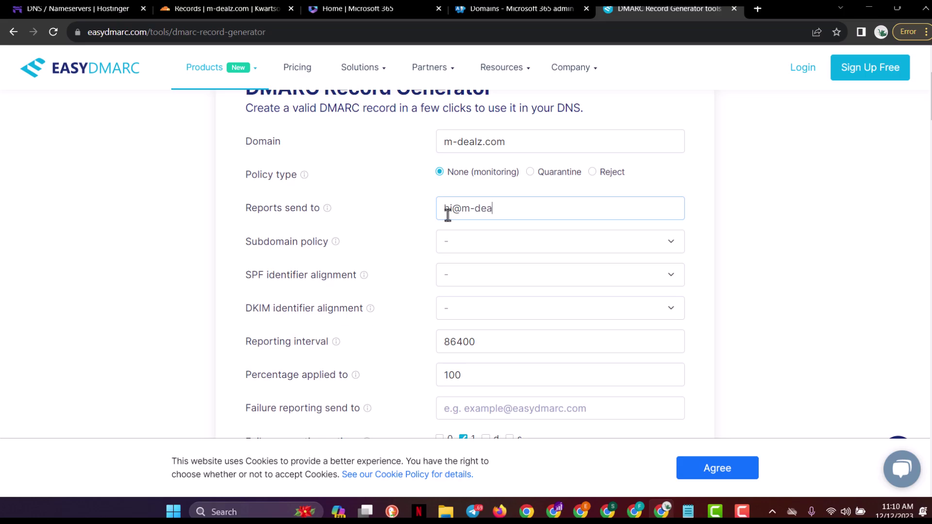
{"action": "left_click", "coordinate": [412, 205]}
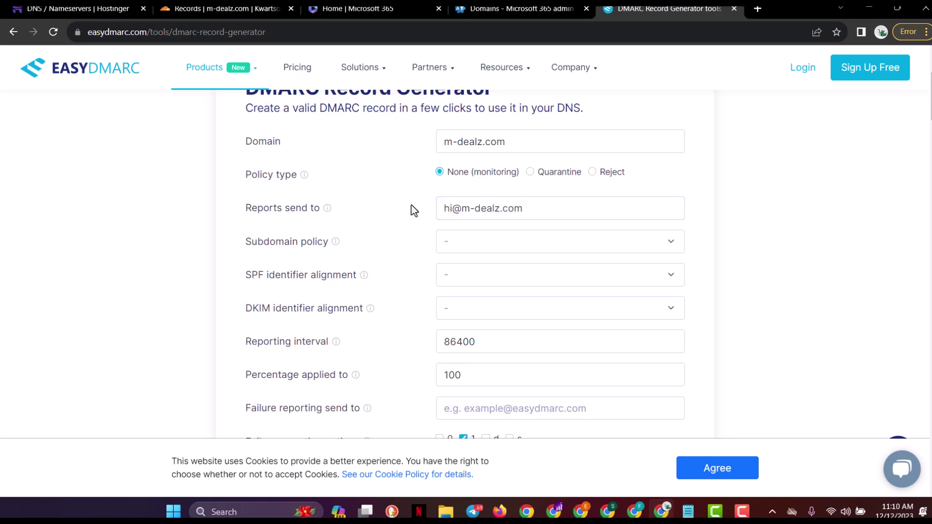
Set subdomain policy to none and both SPF and DKIM alignment to Relaxed
{"action": "left_click", "coordinate": [475, 246]}
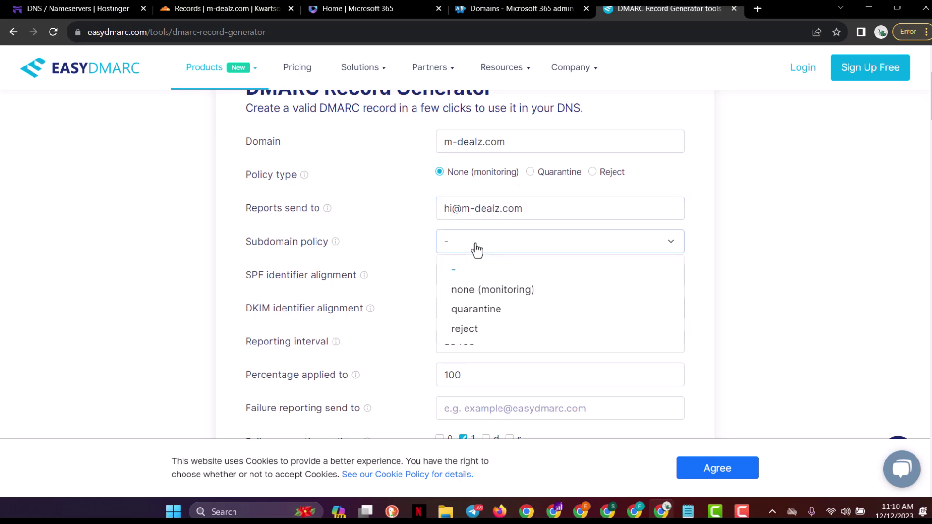
{"action": "left_click", "coordinate": [476, 290]}
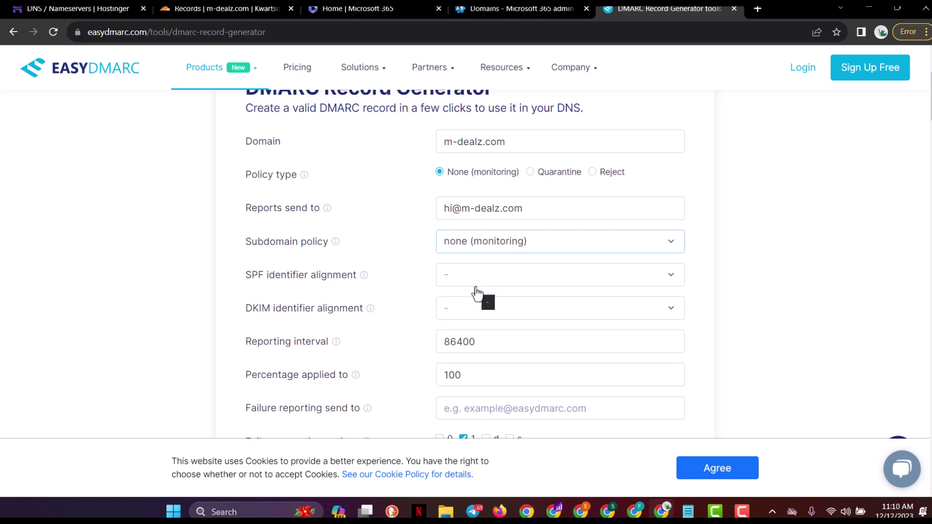
{"action": "left_click", "coordinate": [476, 293]}
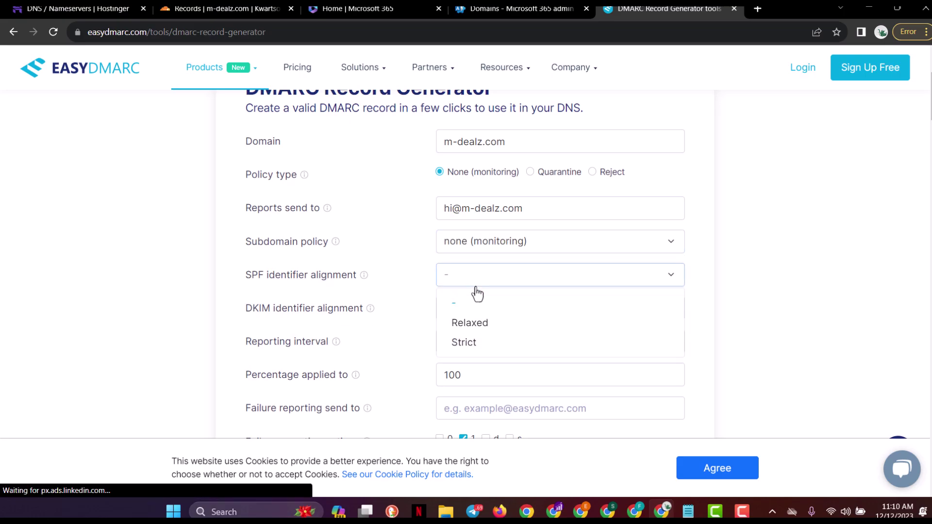
{"action": "left_click", "coordinate": [472, 324]}
{"action": "left_click", "coordinate": [473, 326]}
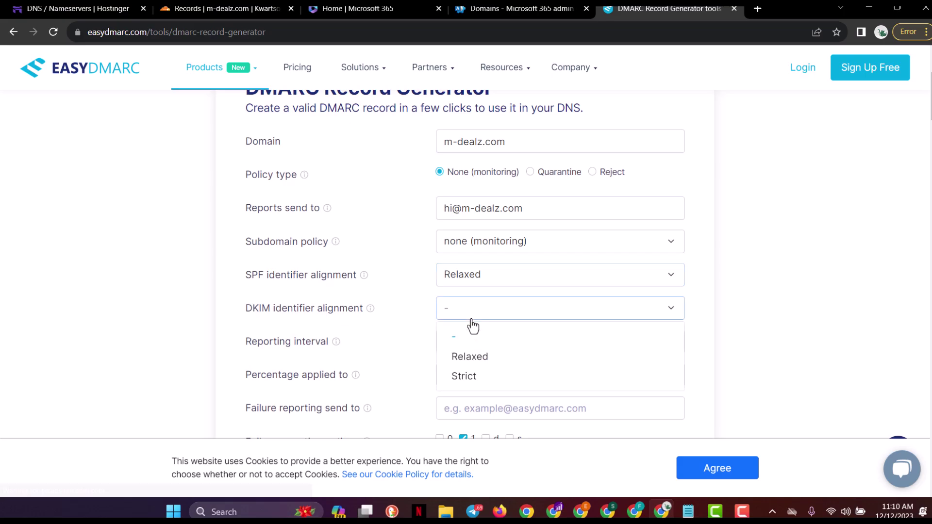
{"action": "left_click", "coordinate": [477, 357]}
{"action": "scroll", "coordinate": [476, 357], "scroll_direction": "down", "scroll_amount": 1}
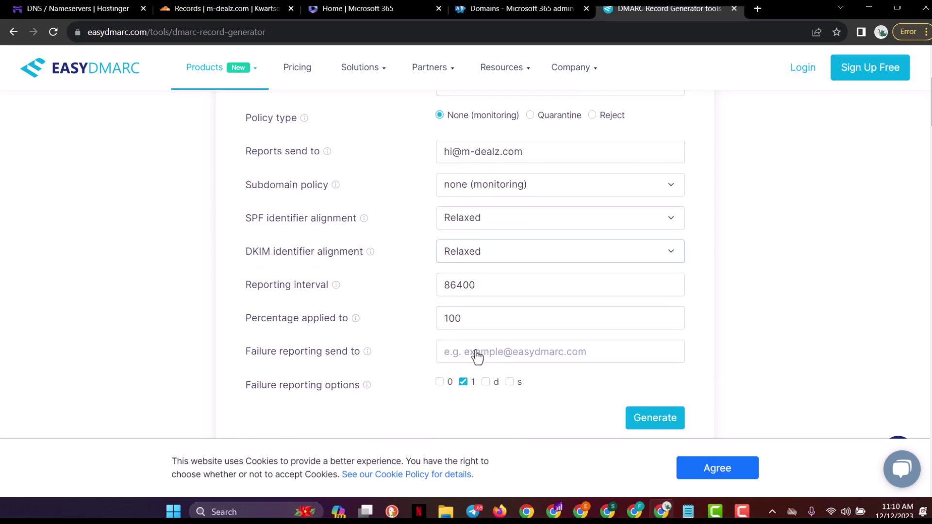
{"action": "left_click_drag", "start_coordinate": [528, 151], "coordinate": [414, 151]}
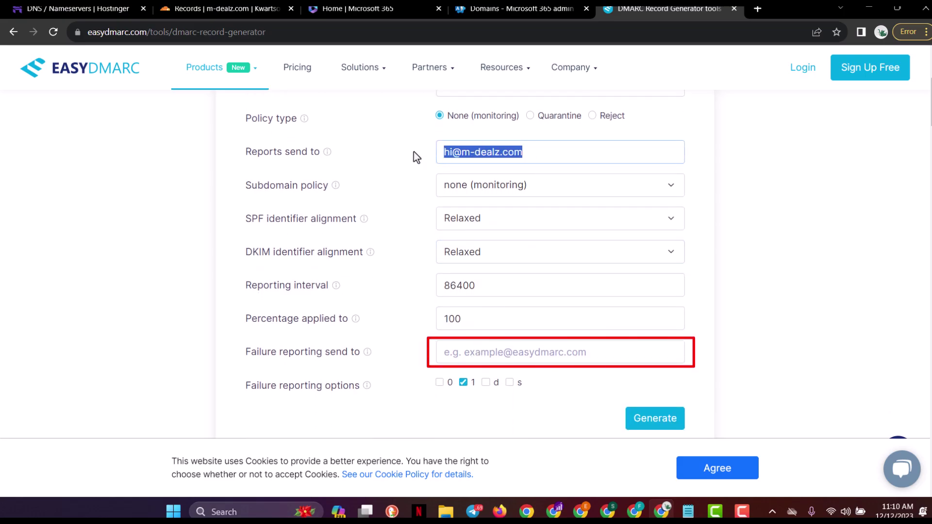
{"action": "right_click", "coordinate": [462, 151]}
{"action": "left_click", "coordinate": [482, 194]}
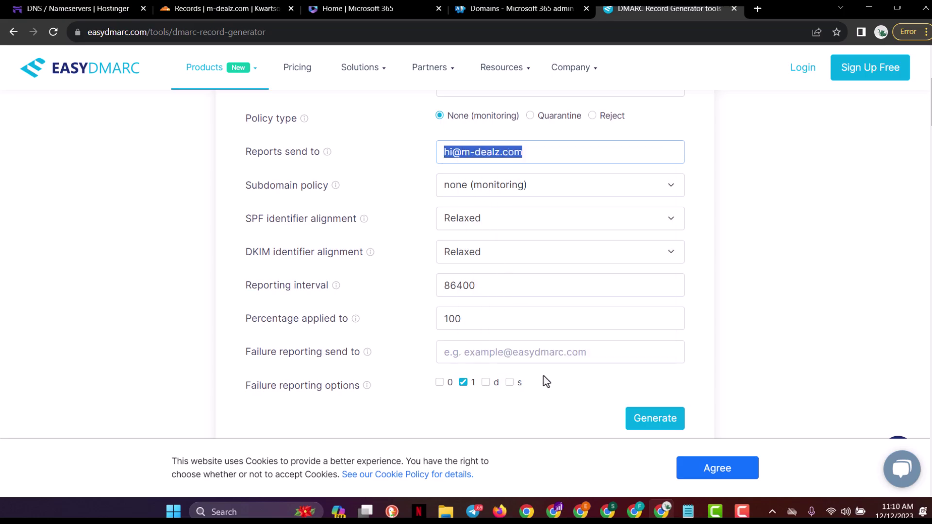
{"action": "left_click", "coordinate": [467, 346]}
{"action": "key", "text": "ctrl+v"}
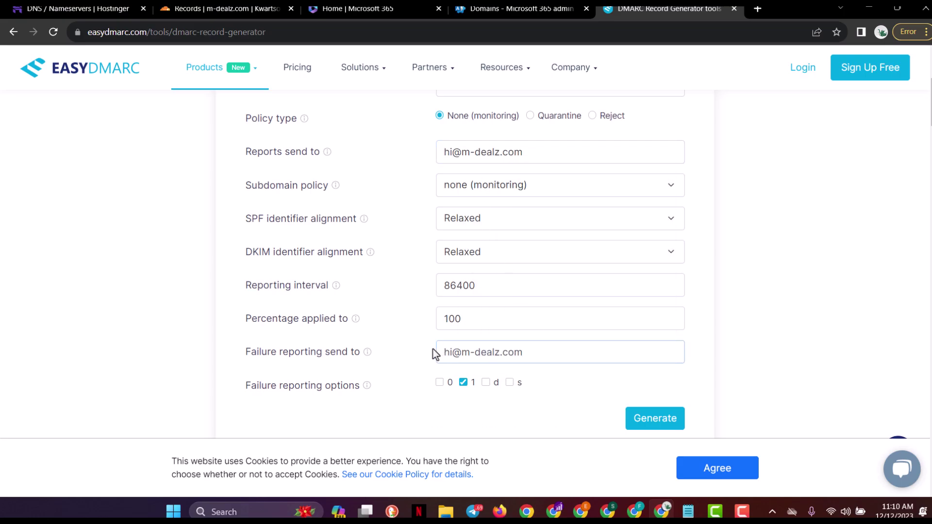
Generate the DMARC record and select the _dmarc host name to copy
{"action": "left_click", "coordinate": [657, 425]}
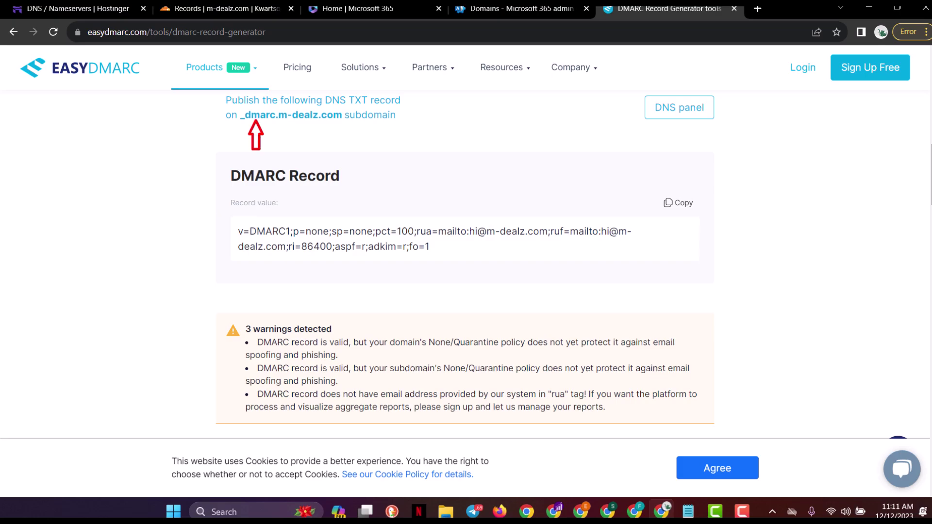
{"action": "scroll", "coordinate": [636, 166], "scroll_direction": "up", "scroll_amount": 1}
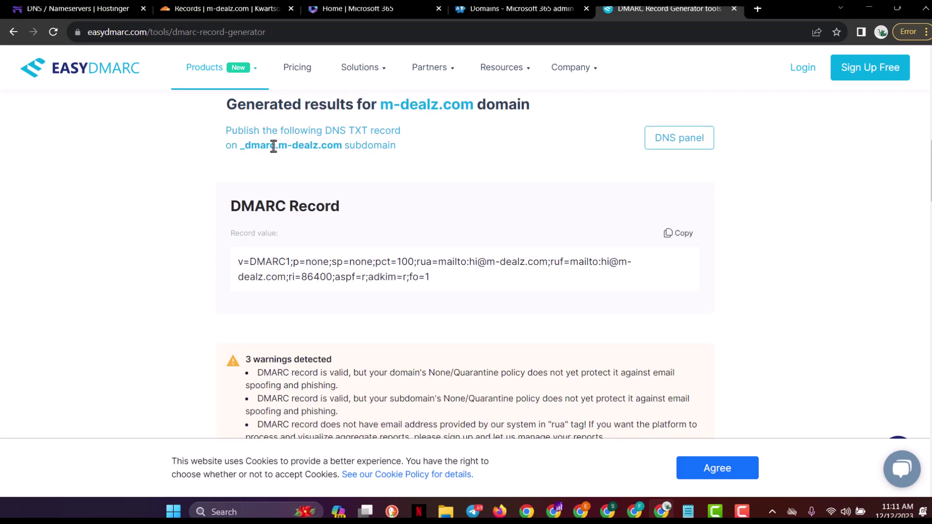
{"action": "left_click_drag", "start_coordinate": [276, 146], "coordinate": [240, 146]}
{"action": "right_click", "coordinate": [241, 146]}
Start a new Cloudflare TXT record named _dmarc
{"action": "left_click", "coordinate": [260, 158]}
{"action": "left_click", "coordinate": [233, 8]}
{"action": "left_click", "coordinate": [836, 122]}
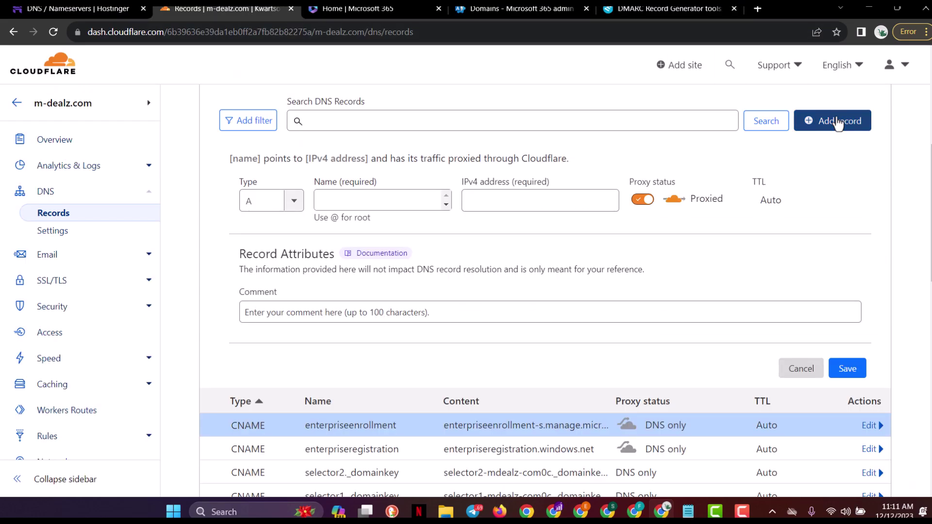
{"action": "left_click", "coordinate": [283, 200]}
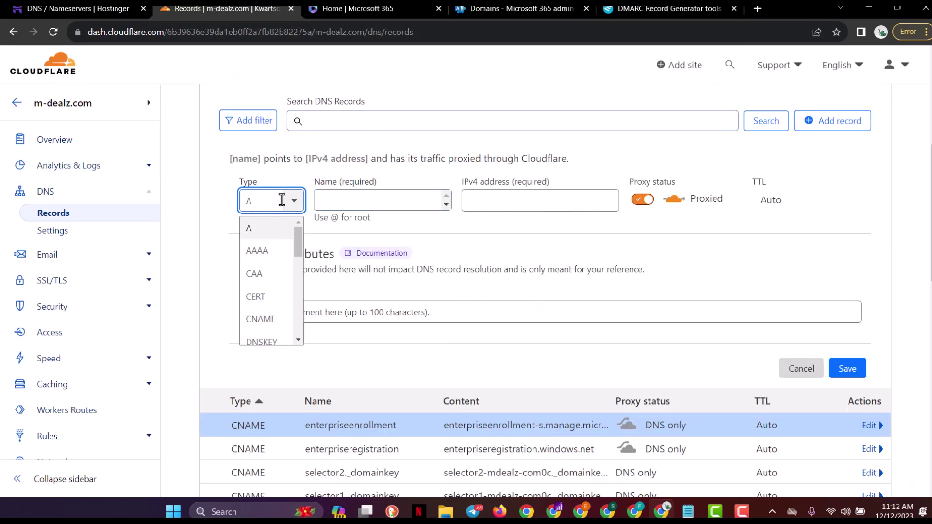
{"action": "scroll", "coordinate": [258, 315], "scroll_direction": "down", "scroll_amount": 7}
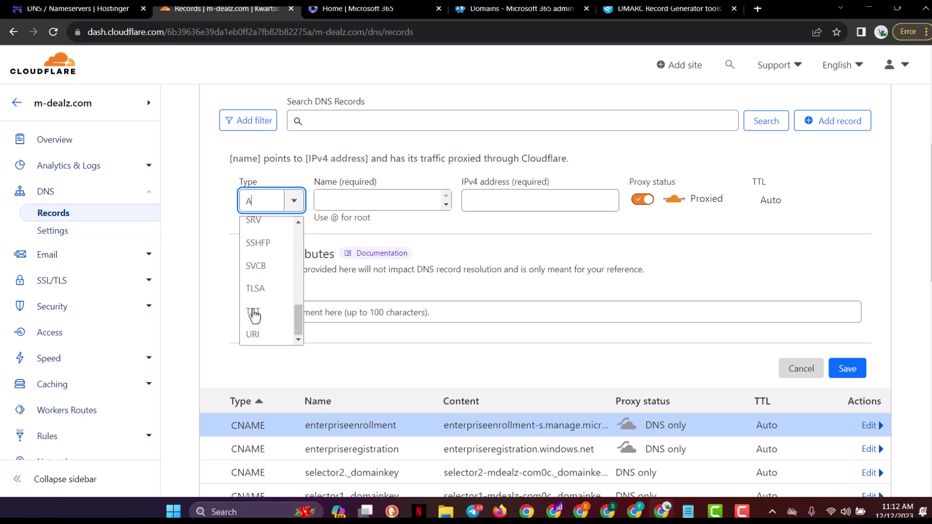
{"action": "left_click", "coordinate": [259, 313]}
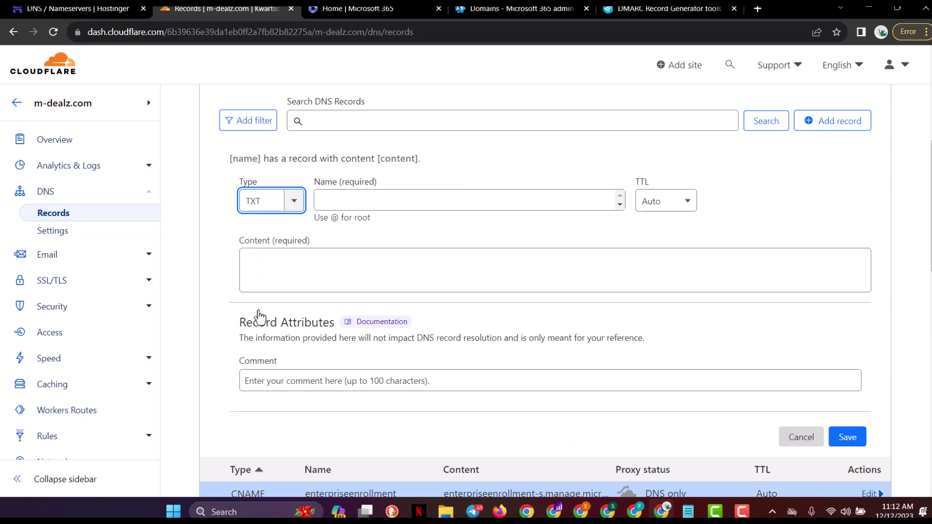
{"action": "left_click", "coordinate": [339, 199]}
{"action": "type", "text": "_dmarc"}
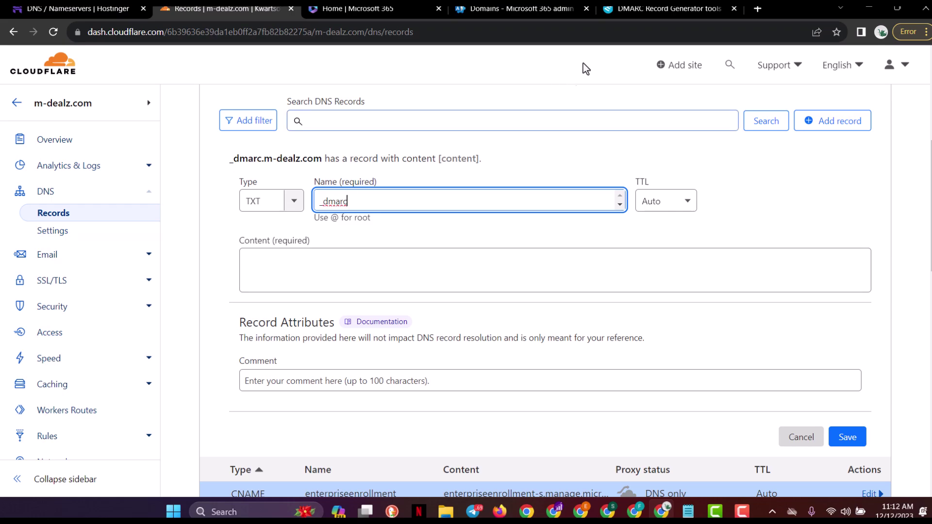
Fill the _dmarc record with the generated v=DMARC1;p=none value, save it, and close EasyDMARC
{"action": "left_click", "coordinate": [633, 14]}
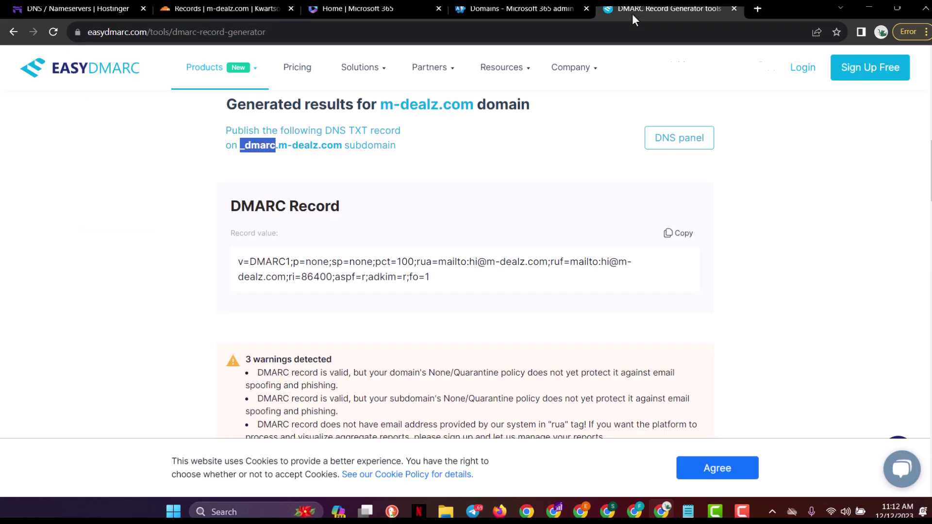
{"action": "left_click", "coordinate": [676, 235]}
{"action": "left_click", "coordinate": [218, 9]}
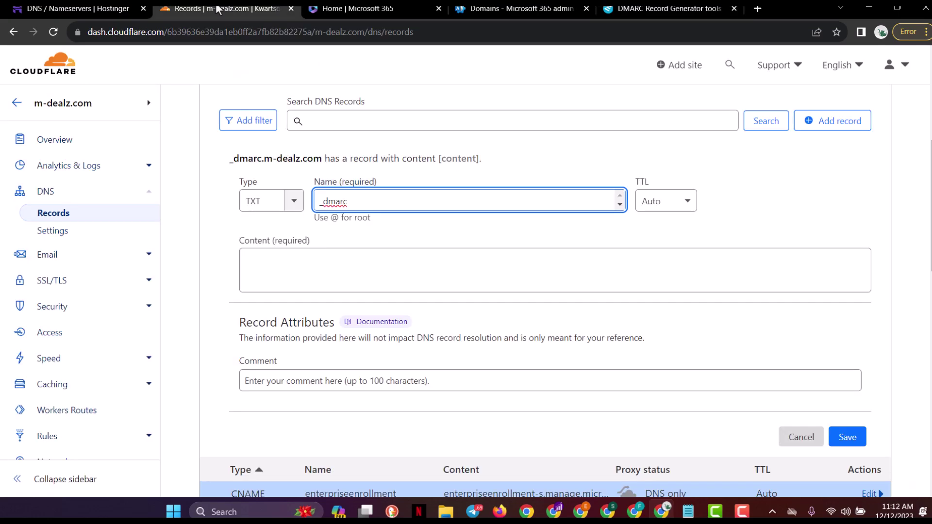
{"action": "left_click", "coordinate": [277, 256]}
{"action": "key", "text": "ctrl+v"}
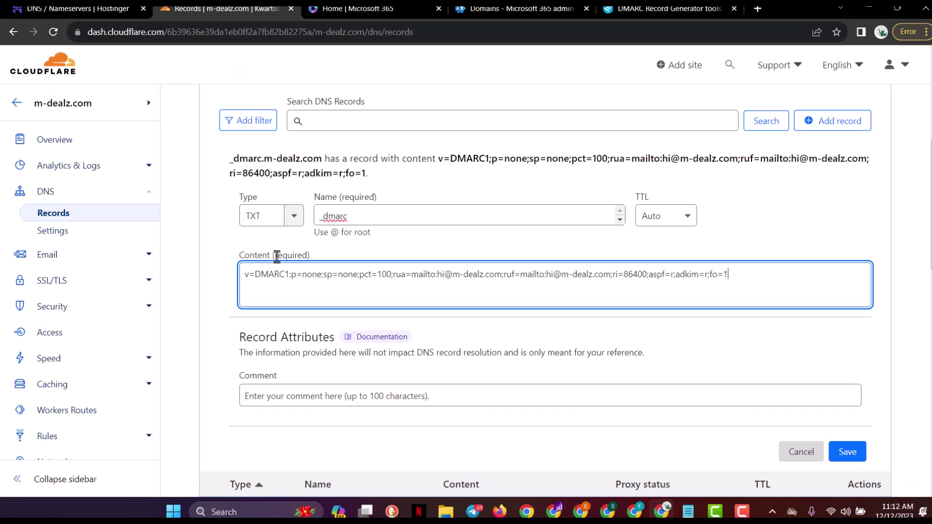
{"action": "left_click", "coordinate": [849, 454]}
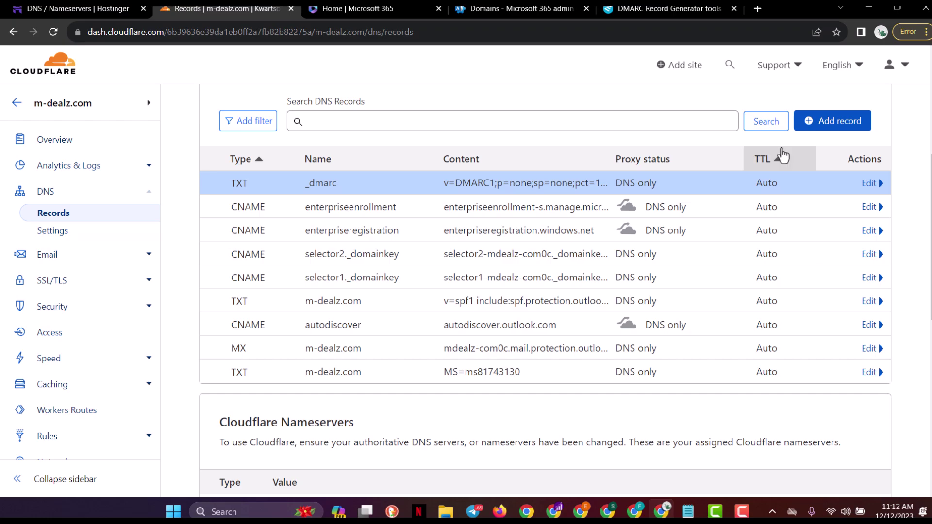
{"action": "left_click", "coordinate": [735, 10]}
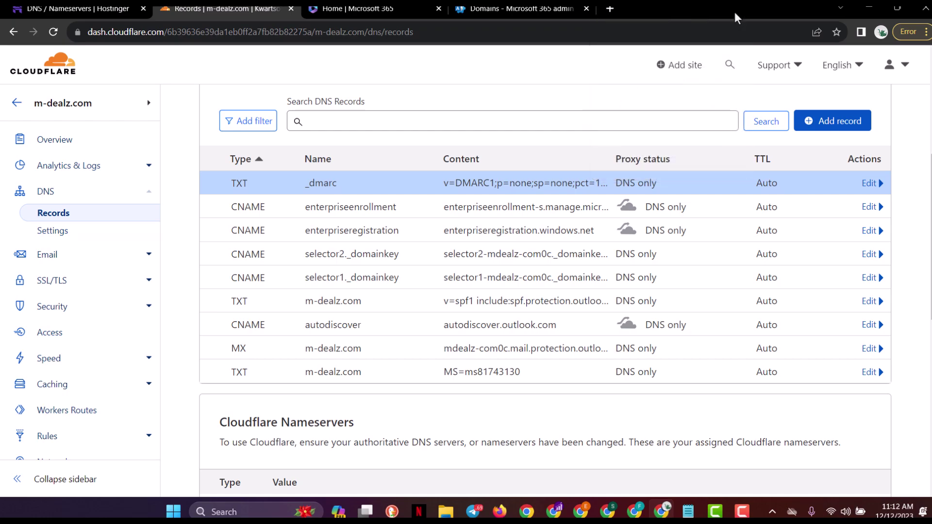
Open Outlook from the app launcher in a new tab and enter outlook.office365.com
{"action": "left_click", "coordinate": [485, 9]}
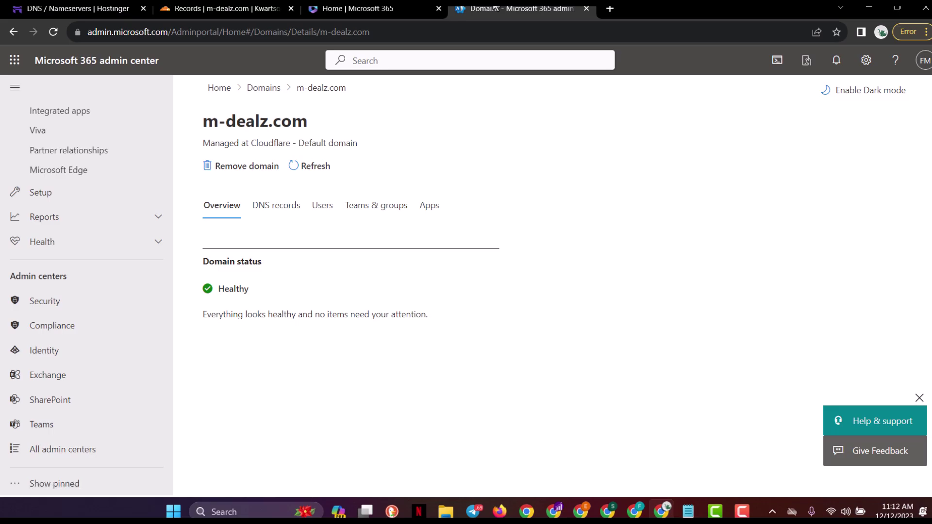
{"action": "left_click", "coordinate": [15, 60]}
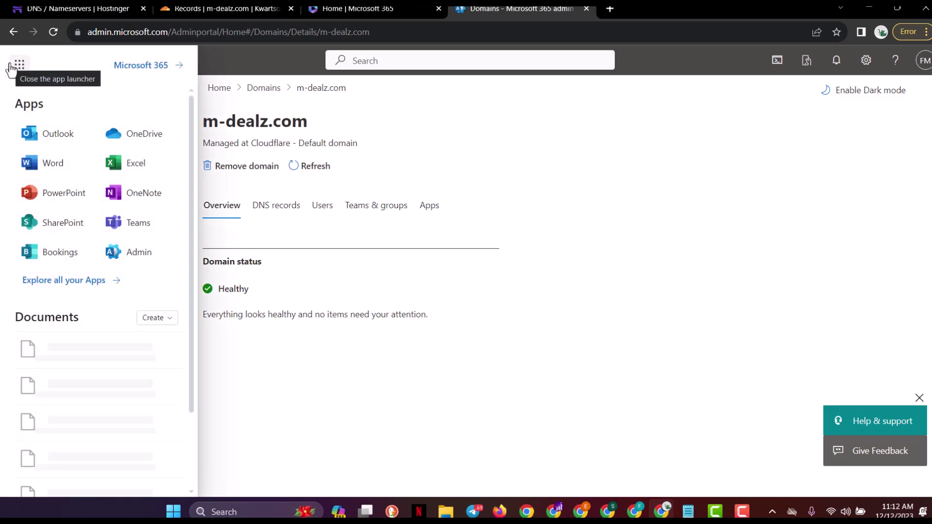
{"action": "right_click", "coordinate": [59, 137]}
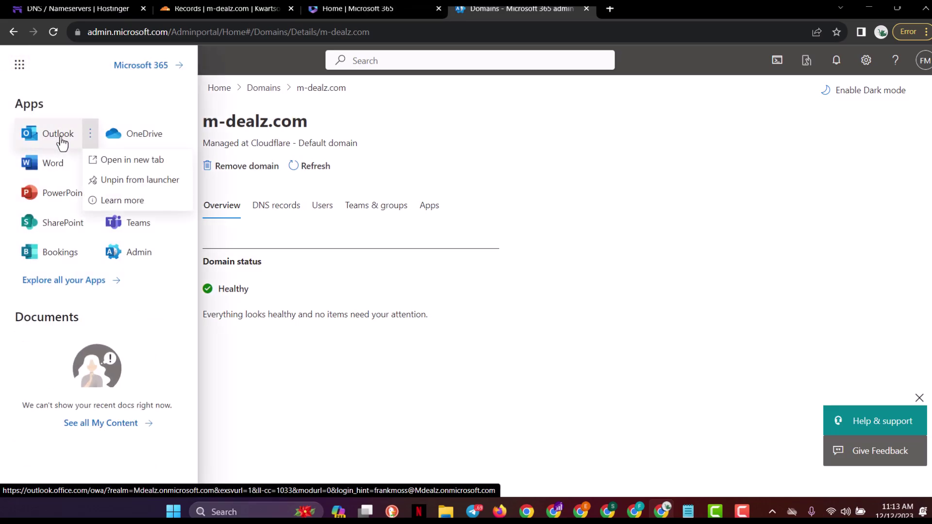
{"action": "left_click", "coordinate": [93, 162]}
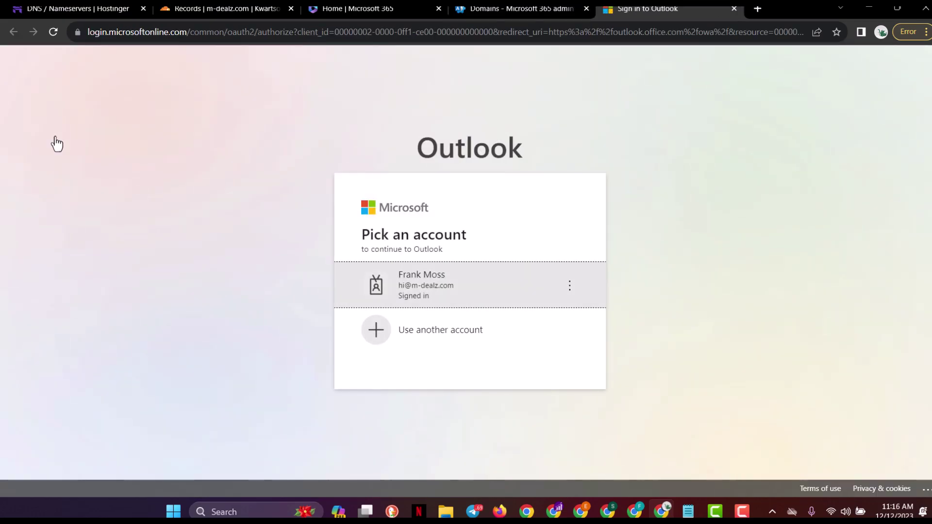
{"action": "left_click", "coordinate": [122, 32]}
{"action": "type", "text": "out"}
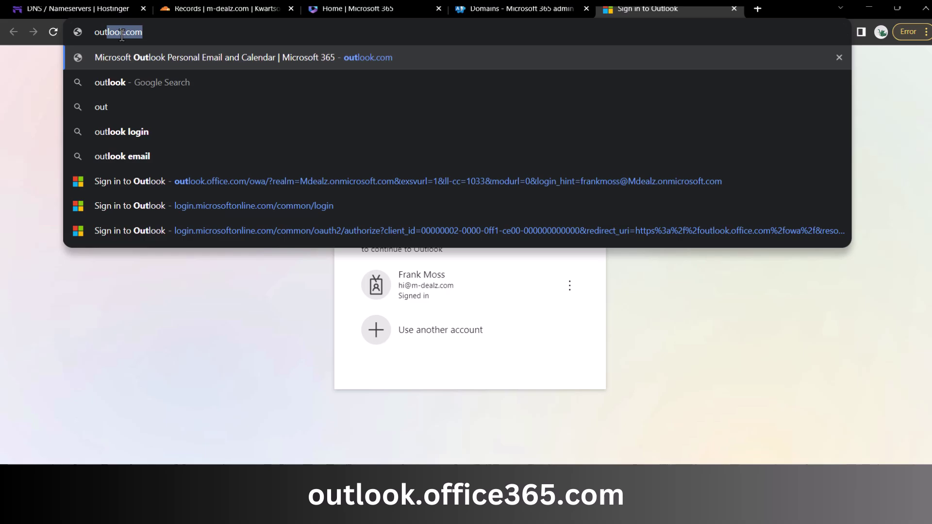
{"action": "type", "text": "look.office365"}
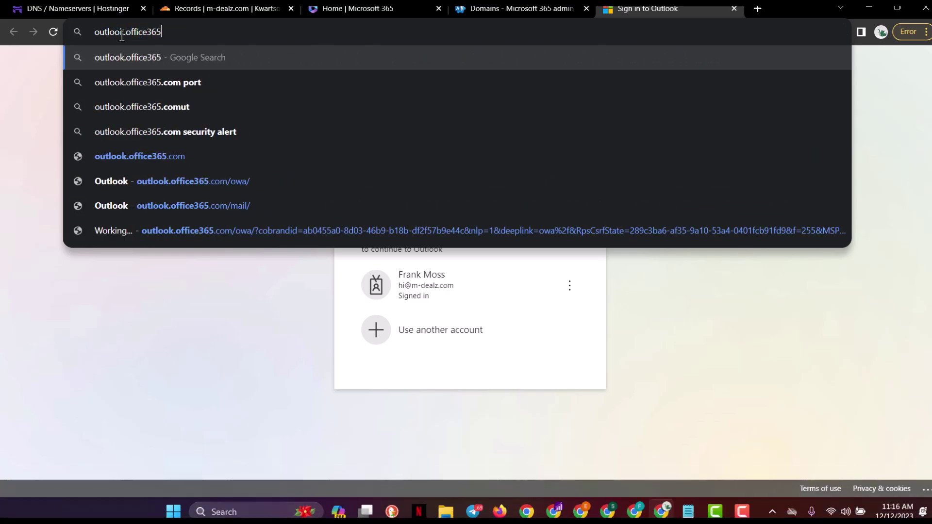
{"action": "type", "text": ".com"}
In Outlook on the web, send 'Office 365 SMTP creation' with a short tutorial body to the Gmail recipient
{"action": "key", "text": "Return"}
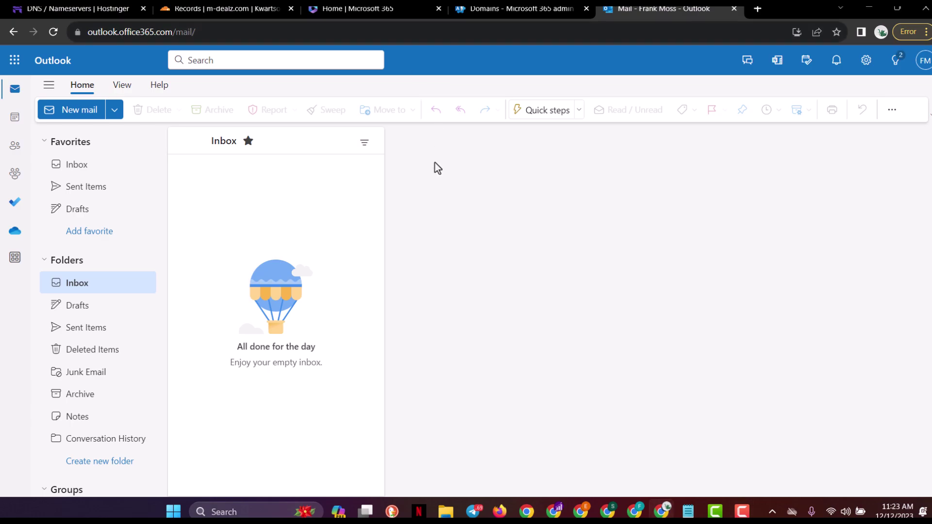
{"action": "left_click", "coordinate": [68, 109]}
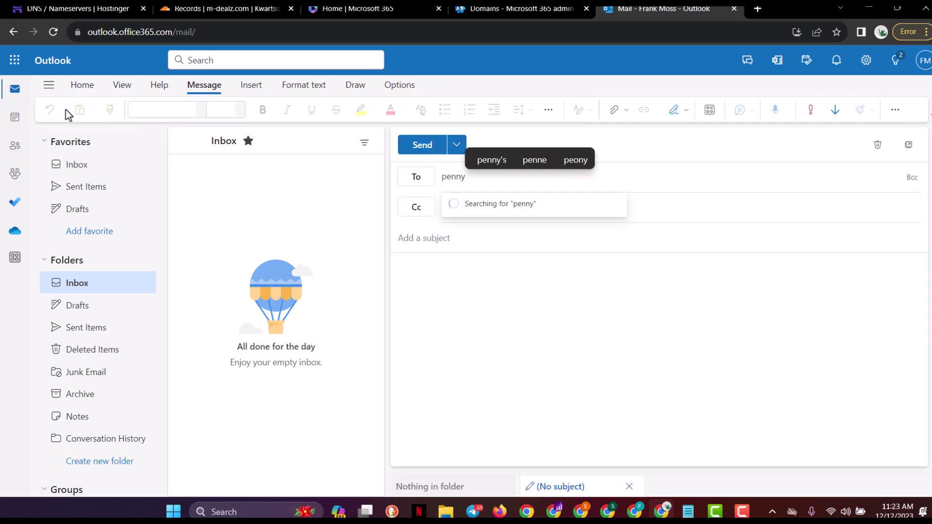
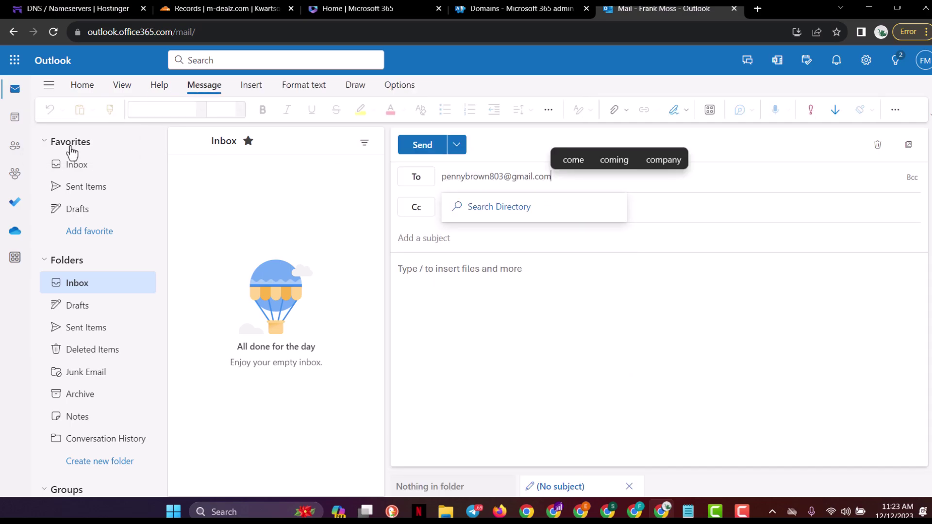
{"action": "left_click", "coordinate": [418, 236]}
{"action": "type", "text": "Off"}
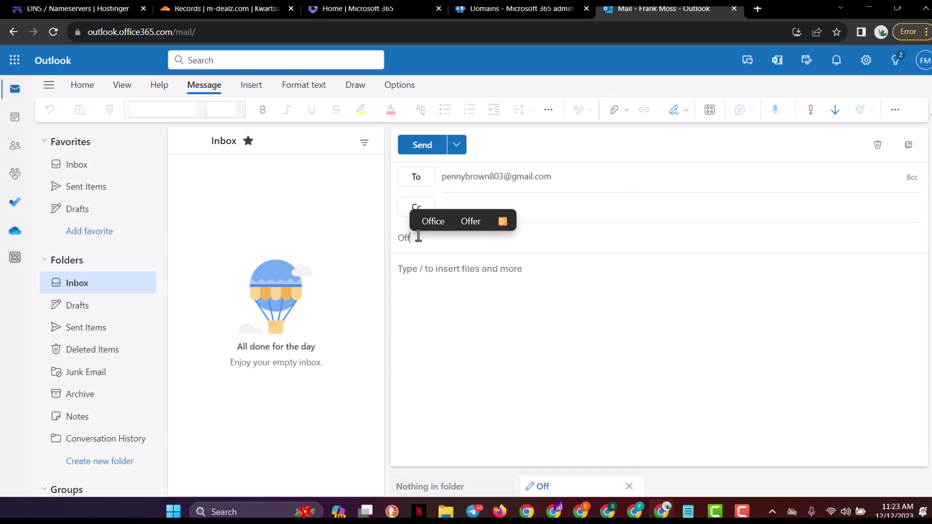
{"action": "type", "text": "ice 365 SMTP creation"}
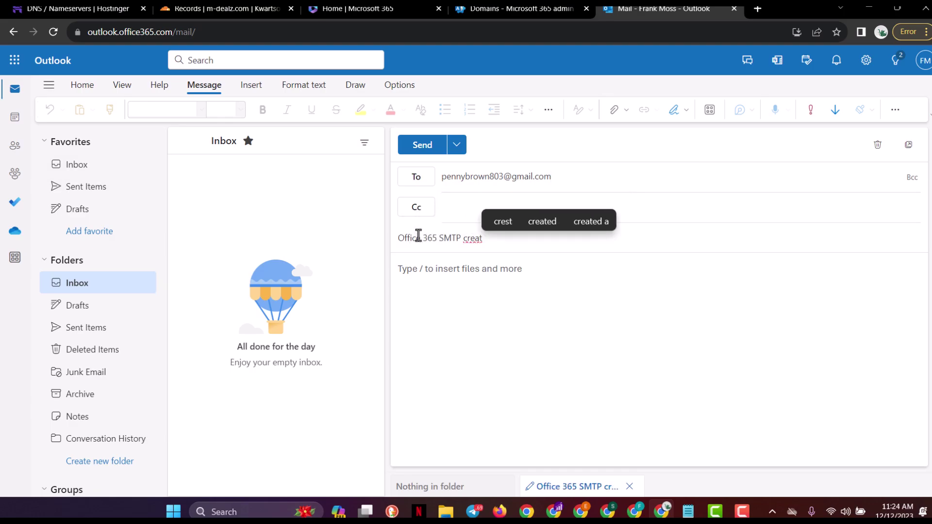
{"action": "left_click", "coordinate": [445, 297]}
{"action": "type", "text": "Hell"}
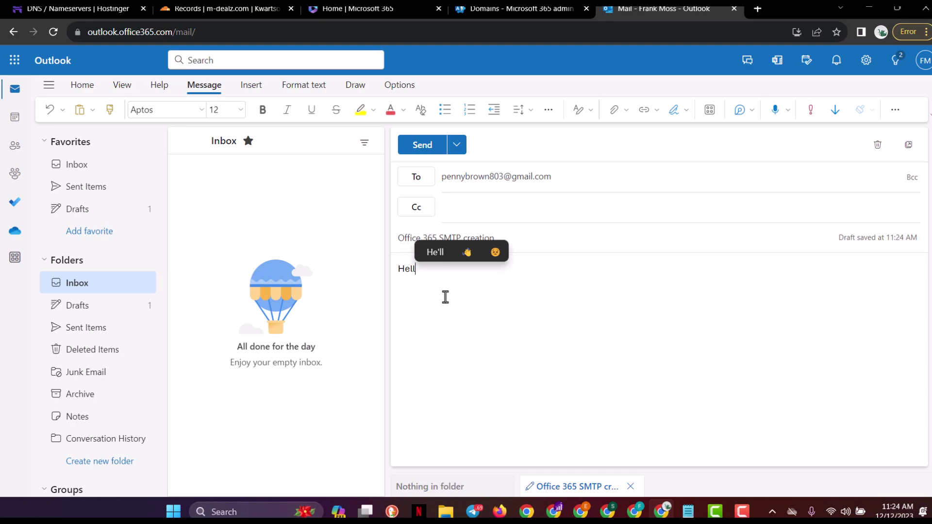
{"action": "type", "text": "o this is Frank Moss showing "}
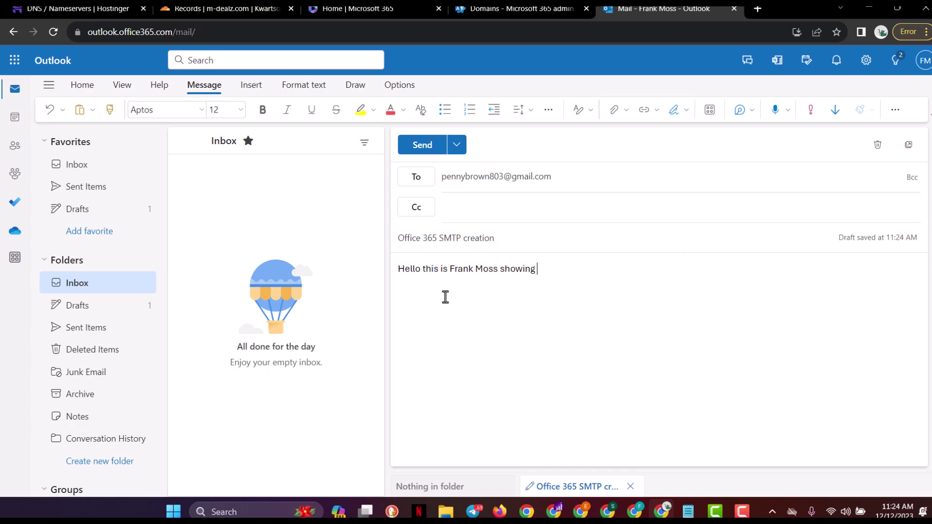
{"action": "type", "text": "his viewers how to create Office 365 SMTP"}
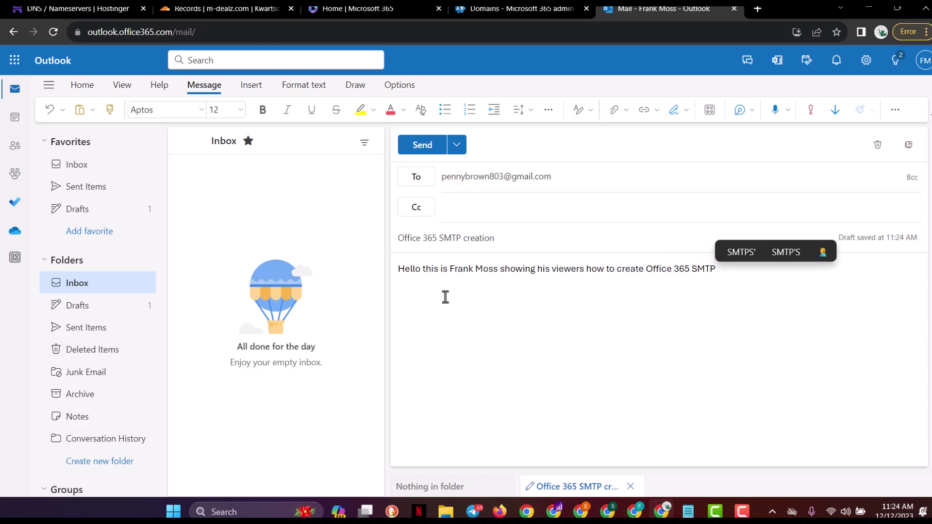
{"action": "left_click", "coordinate": [412, 151]}
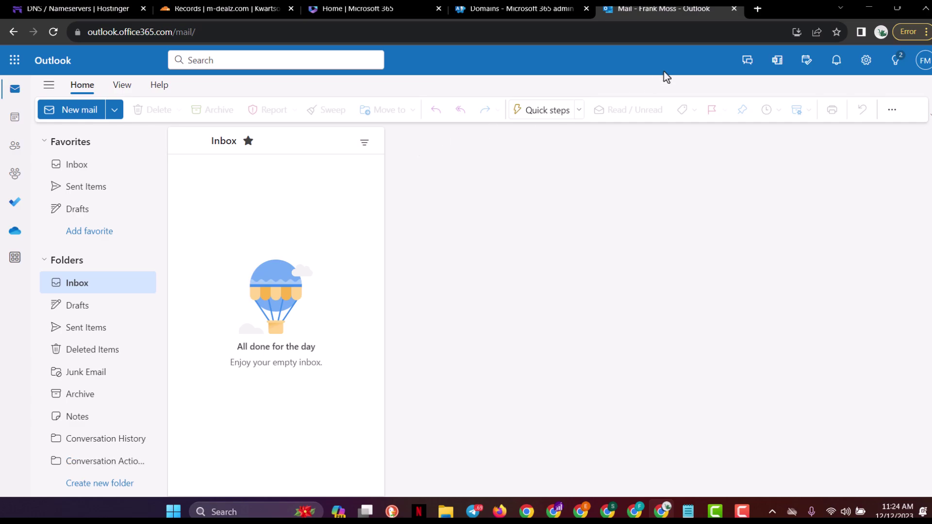
Confirm in Gmail that the 'Office 365 SMTP creation' message arrived, and open it
{"action": "left_click", "coordinate": [758, 9]}
{"action": "type", "text": "gma"}
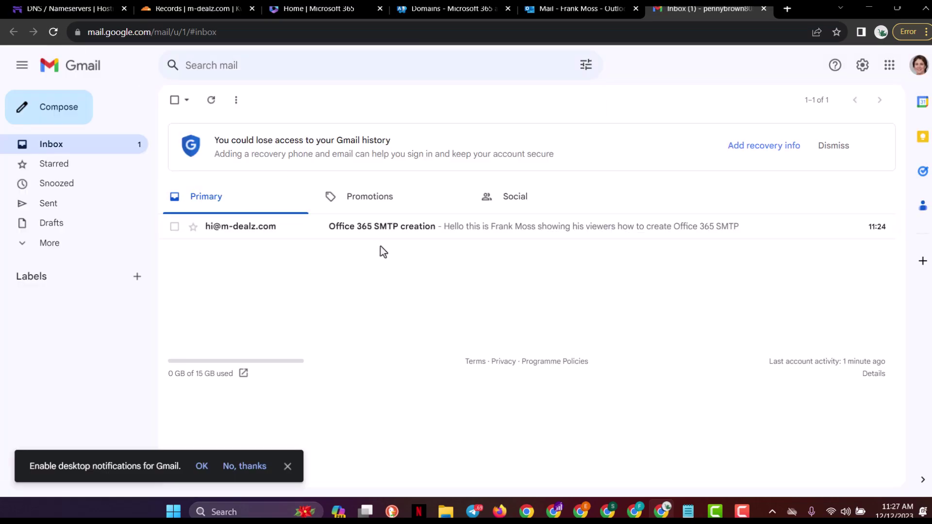
{"action": "left_click", "coordinate": [373, 233]}
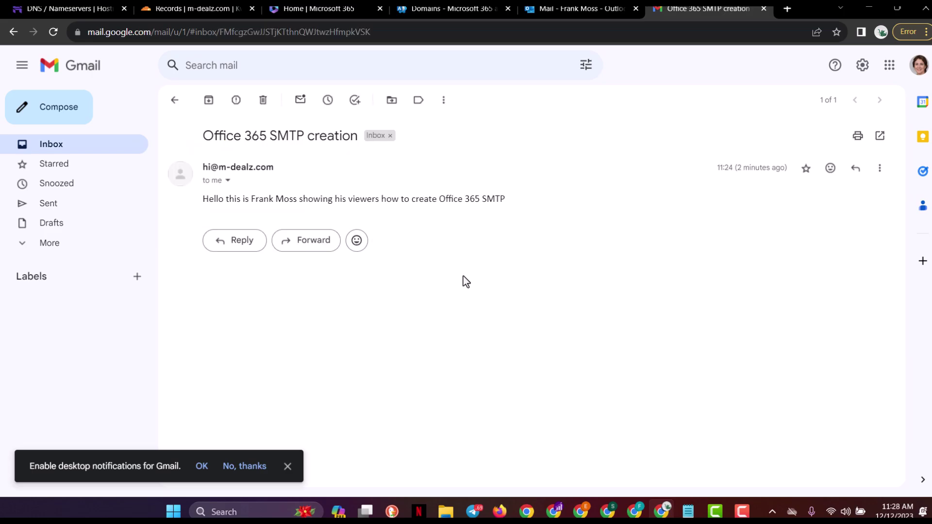
Open mail-tester.com in a new tab, dismiss its cookie notice, and copy the generated test address
{"action": "left_click", "coordinate": [763, 9]}
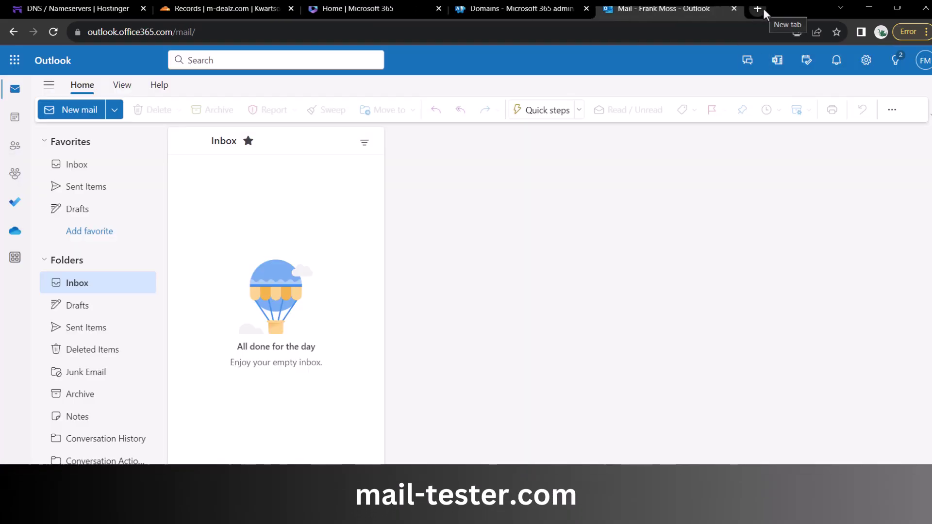
{"action": "left_click", "coordinate": [764, 8]}
{"action": "type", "text": "mail"}
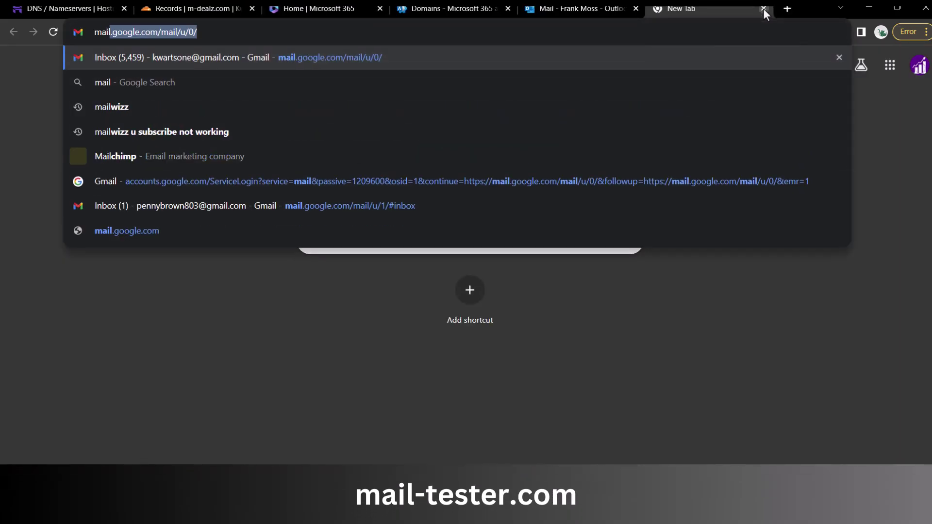
{"action": "type", "text": "-tester"}
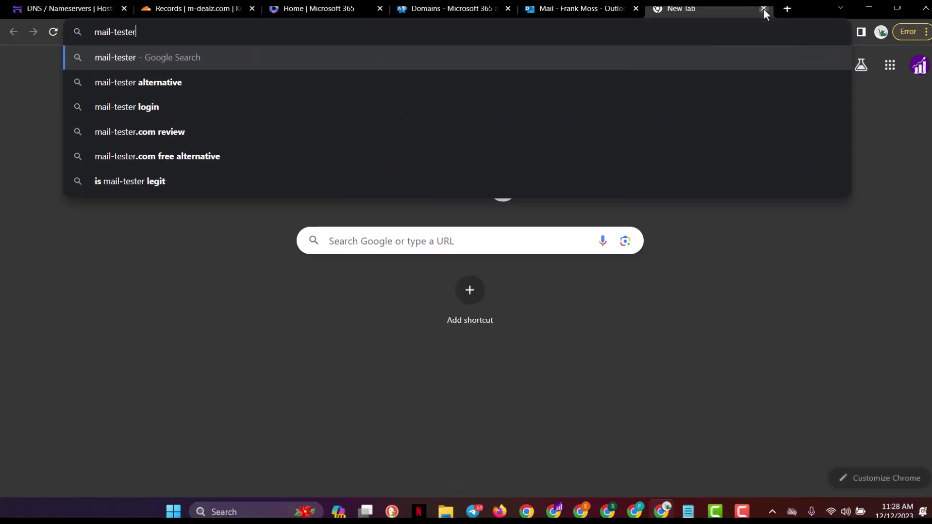
{"action": "key", "text": "Return"}
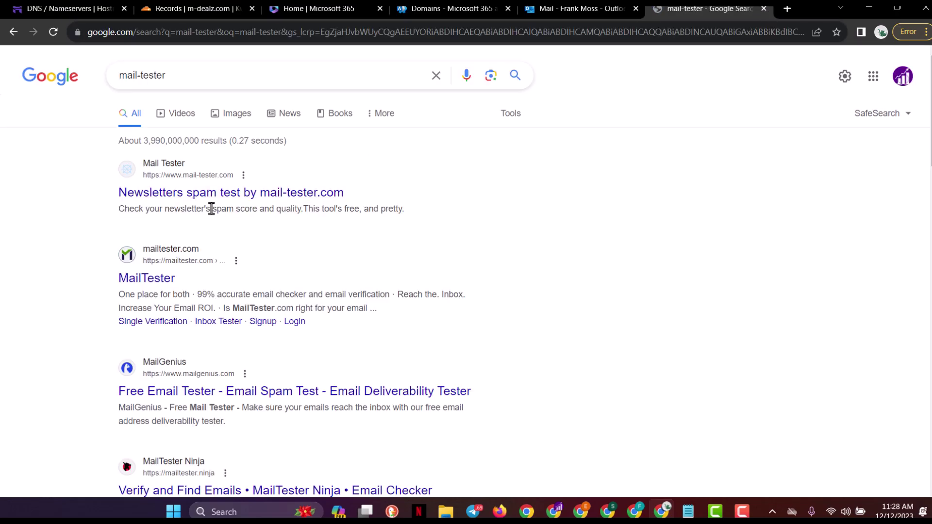
{"action": "left_click", "coordinate": [202, 193]}
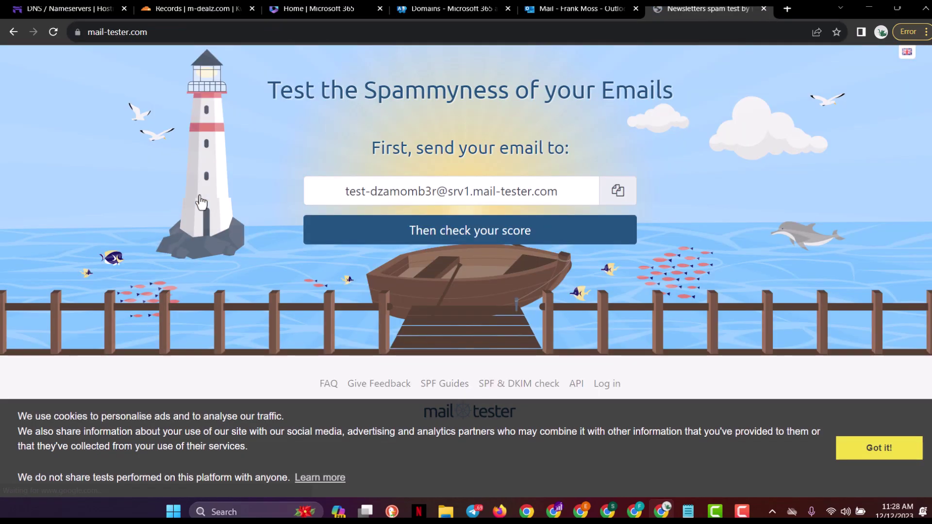
{"action": "left_click", "coordinate": [879, 447]}
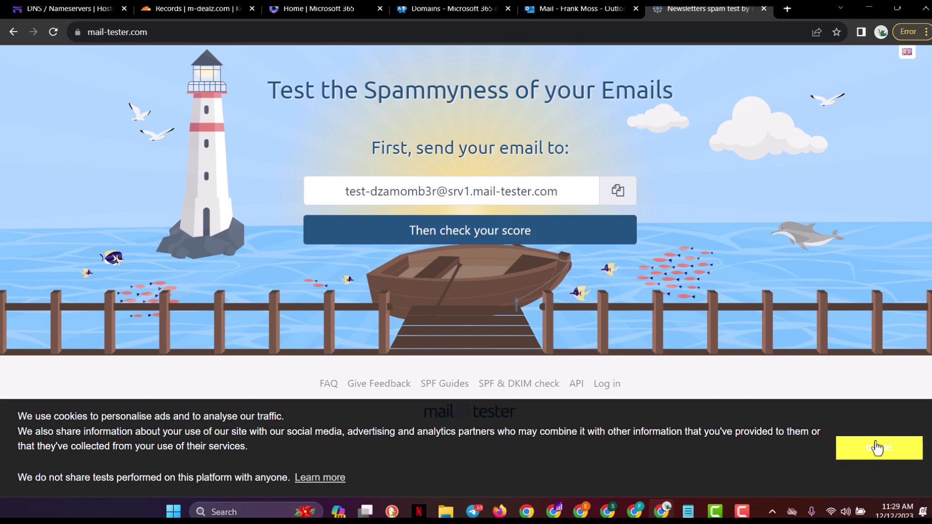
{"action": "left_click", "coordinate": [619, 192]}
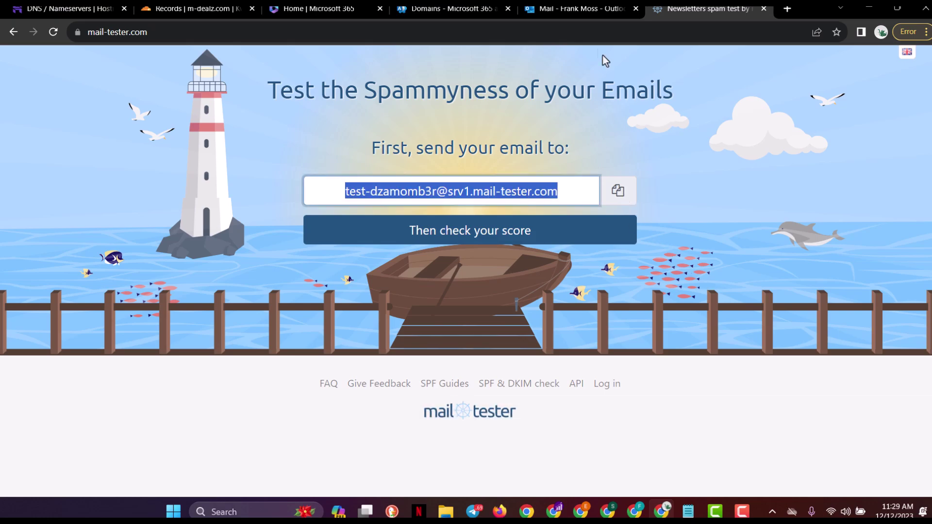
Send 'Office 365 SMTP creation' to the pasted mail-tester address, correcting 'tutorisl' to 'tutorial' first
{"action": "left_click", "coordinate": [563, 9]}
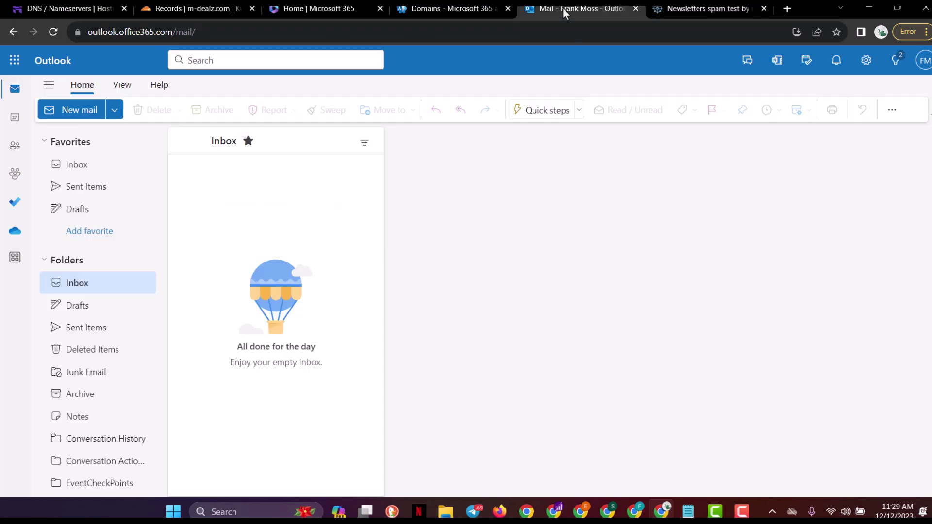
{"action": "left_click", "coordinate": [82, 109]}
{"action": "key", "text": "ctrl+v"}
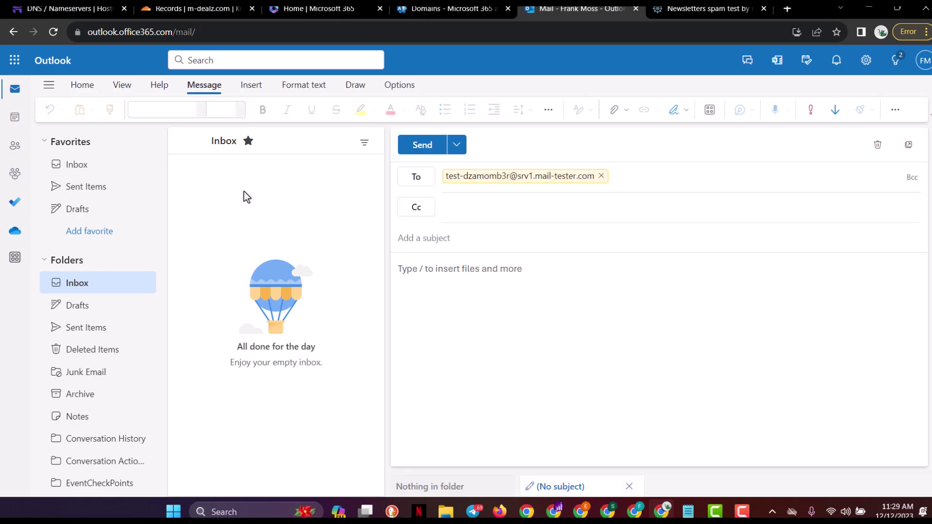
{"action": "left_click", "coordinate": [423, 245]}
{"action": "type", "text": "Office 3"}
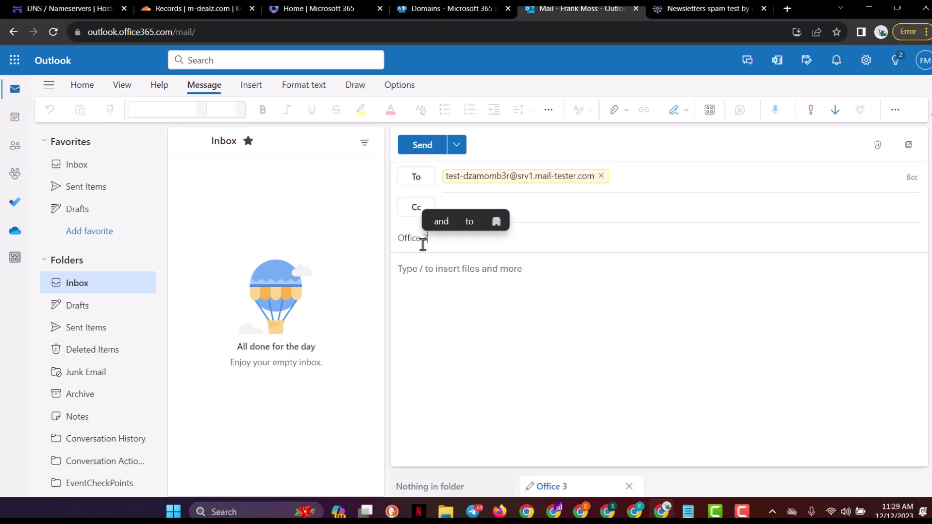
{"action": "type", "text": "65 SMTP creation"}
{"action": "key", "text": "Tab"}
{"action": "type", "text": "This i"}
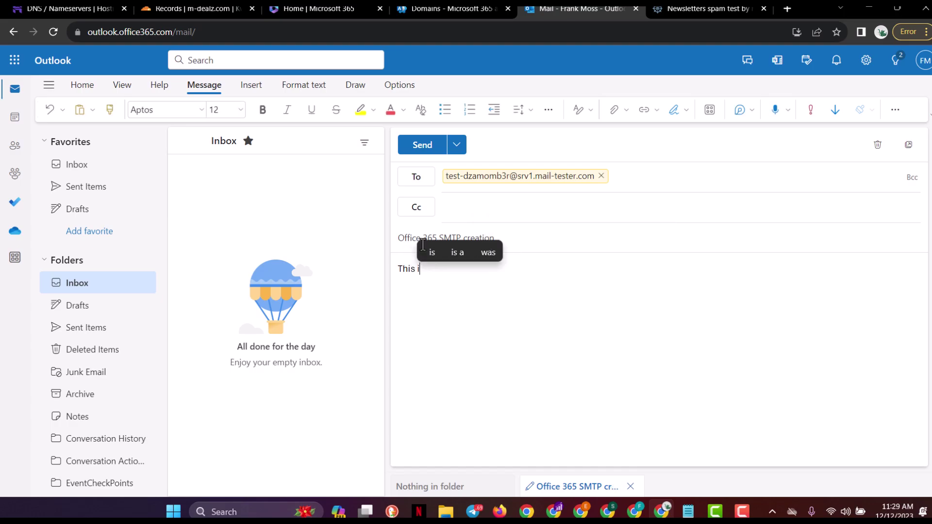
{"action": "type", "text": "s a tutorisl on creating "}
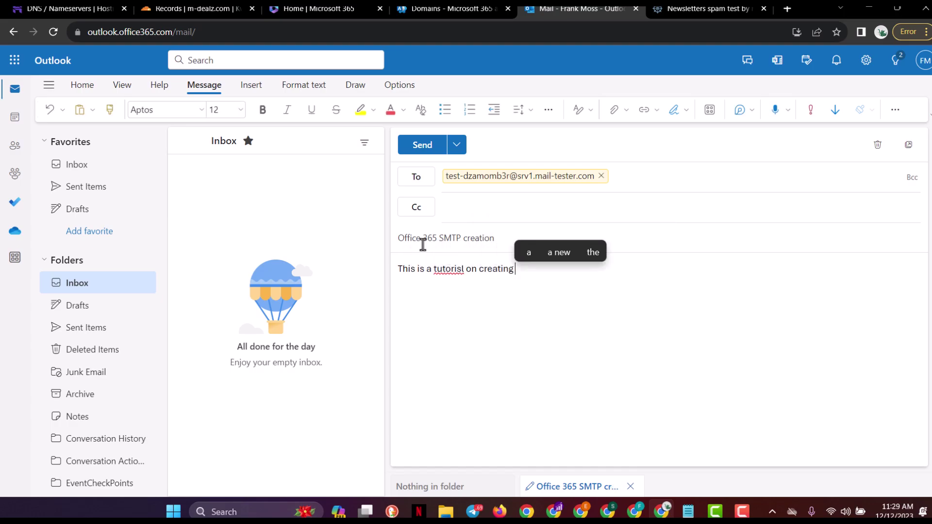
{"action": "type", "text": "Office 365 SMTP"}
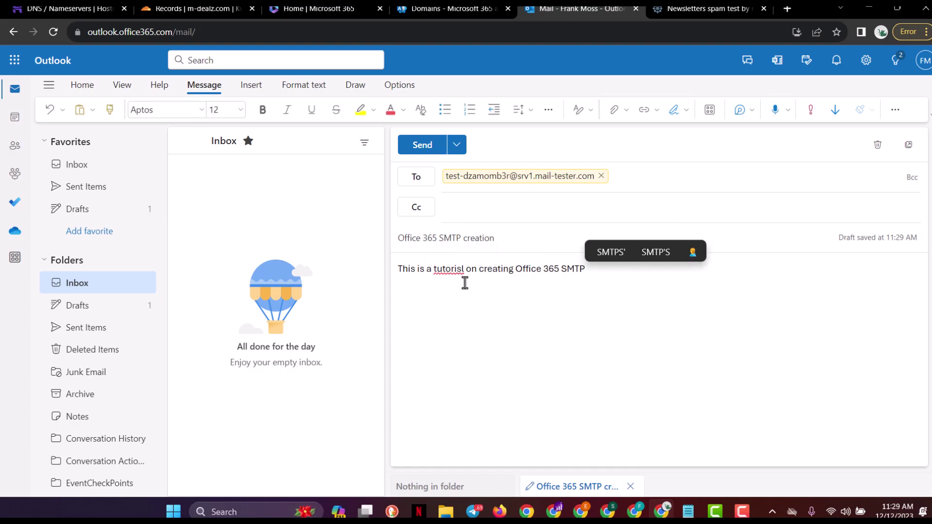
{"action": "left_click", "coordinate": [446, 269]}
{"action": "left_click", "coordinate": [449, 306]}
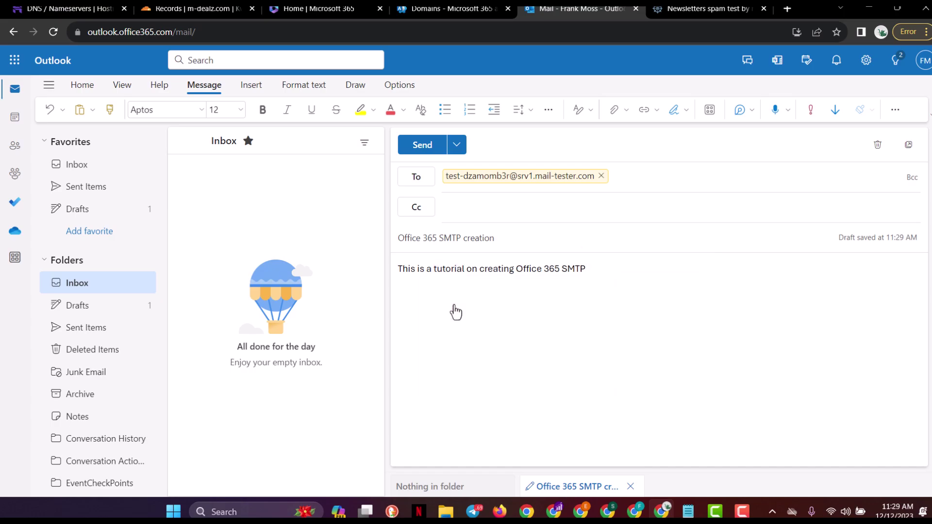
{"action": "left_click", "coordinate": [409, 147]}
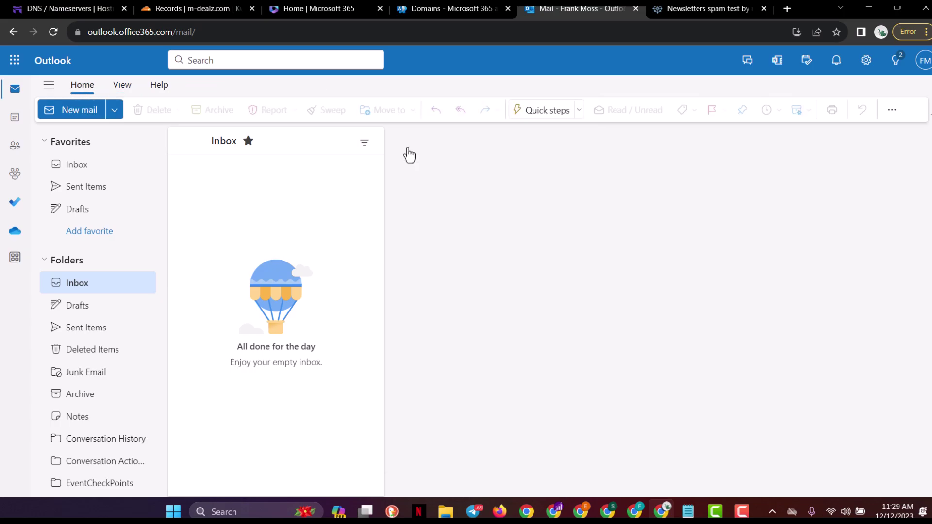
Check the mail-tester score for the sent email, which comes back 10/10
{"action": "left_click", "coordinate": [692, 9]}
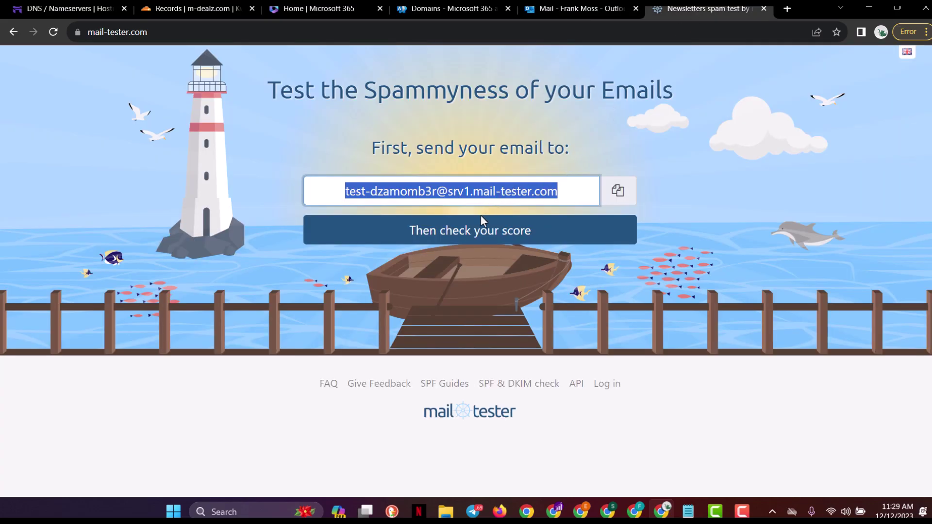
{"action": "left_click", "coordinate": [456, 240]}
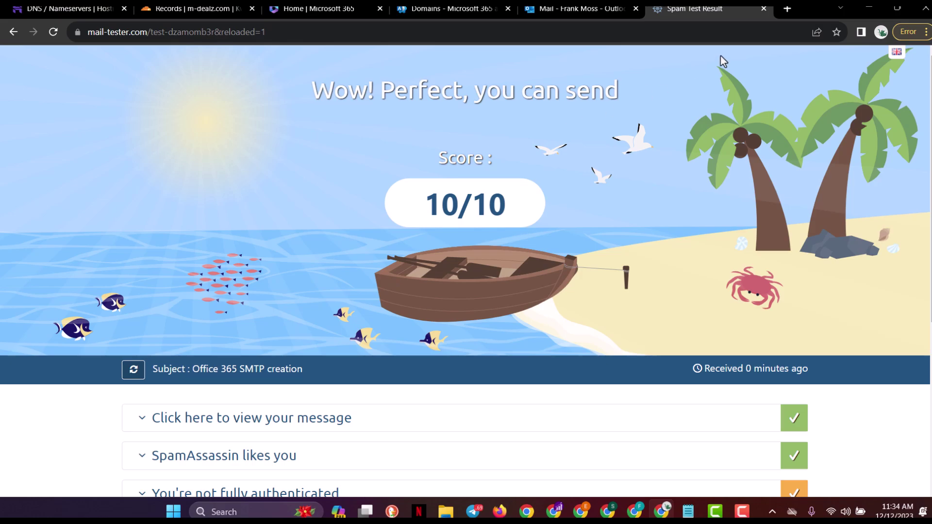
Close the spam results and show the Active users list in the admin center
{"action": "left_click", "coordinate": [761, 13]}
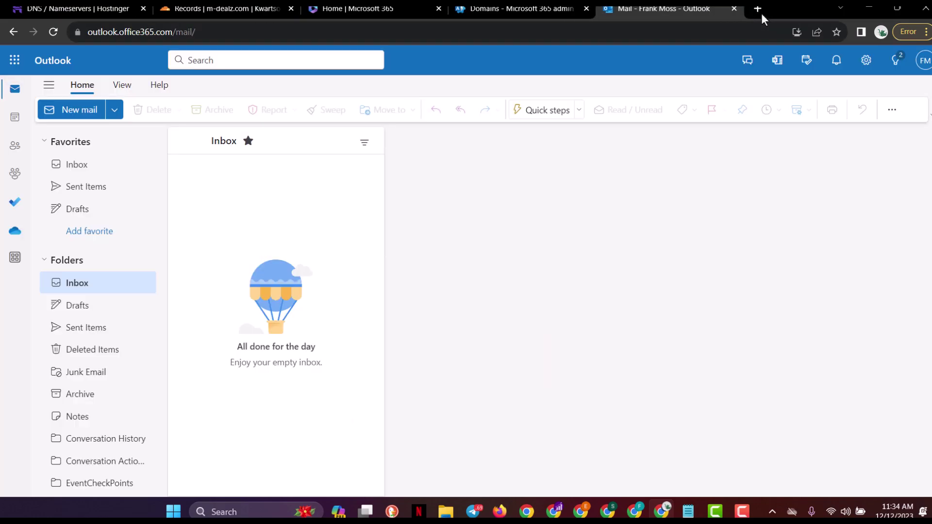
{"action": "left_click", "coordinate": [486, 9]}
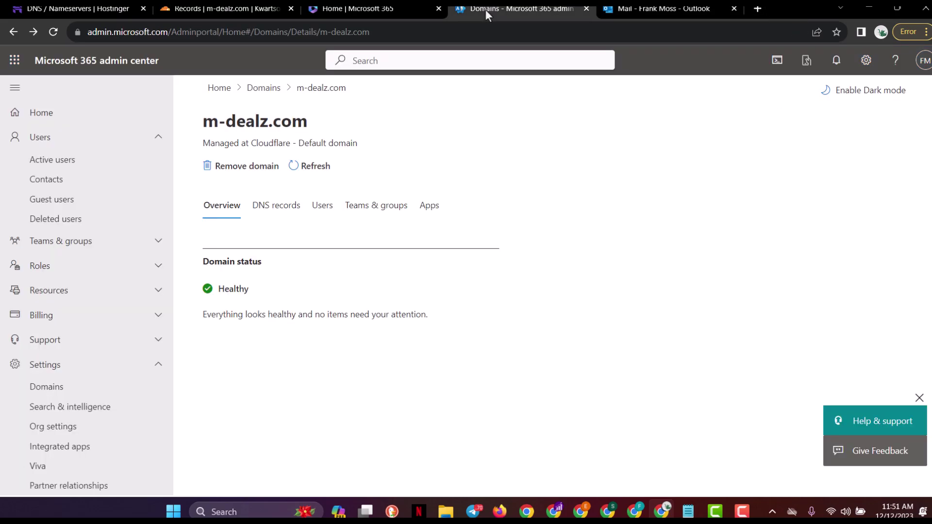
{"action": "left_click", "coordinate": [160, 144]}
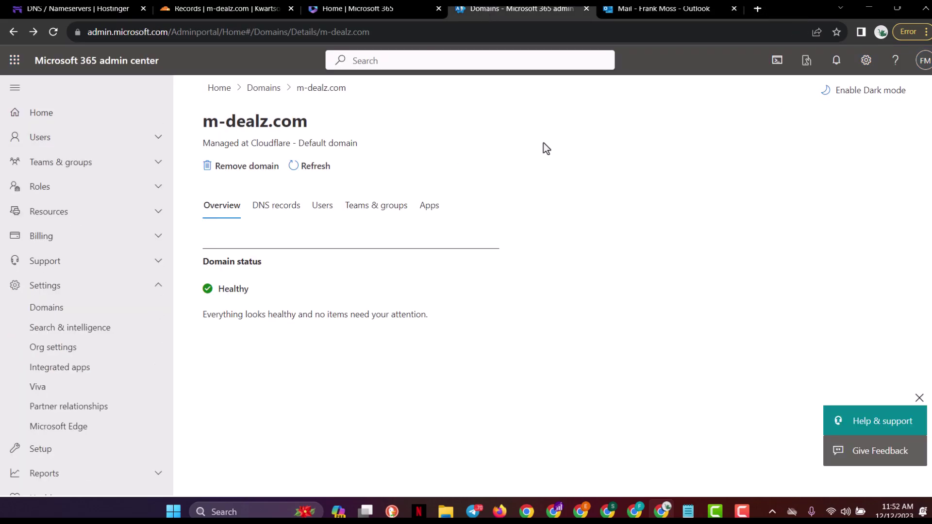
{"action": "left_click", "coordinate": [160, 144]}
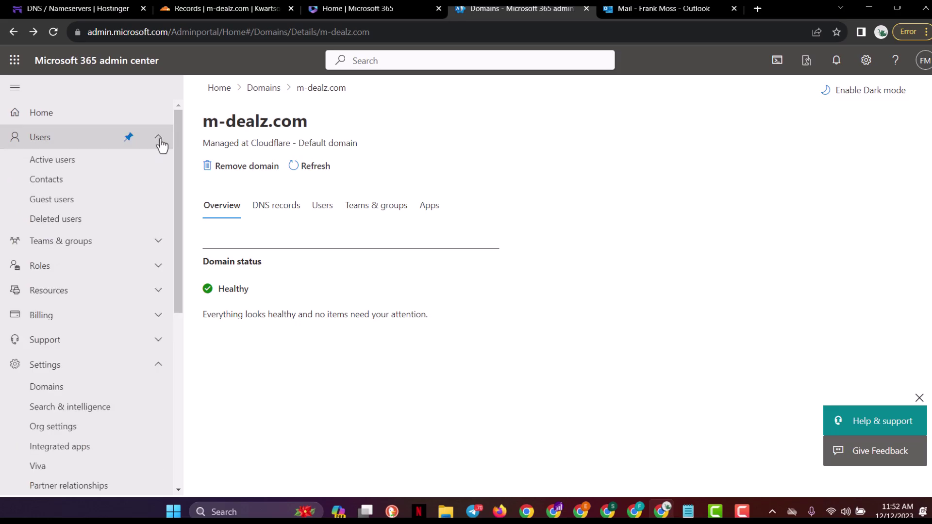
{"action": "left_click", "coordinate": [53, 167]}
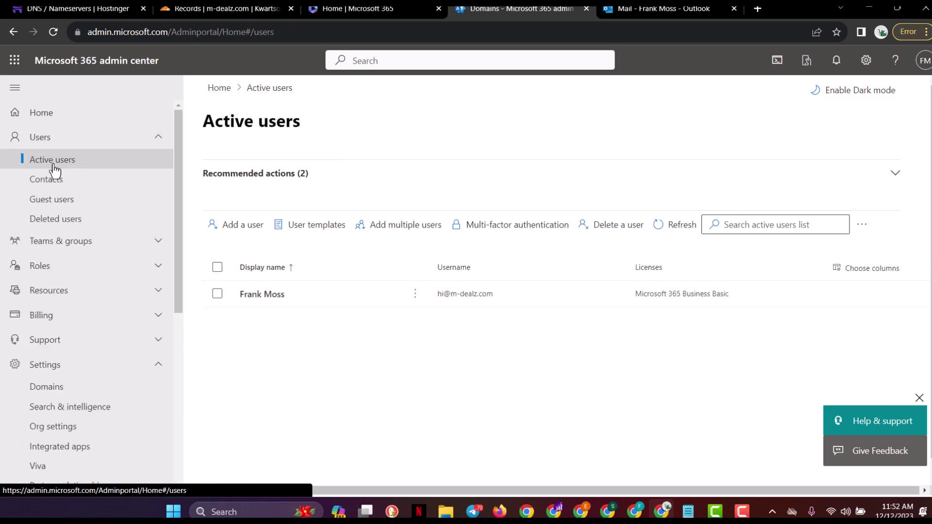
Start adding a new user, then cancel and discard the form
{"action": "left_click", "coordinate": [246, 228]}
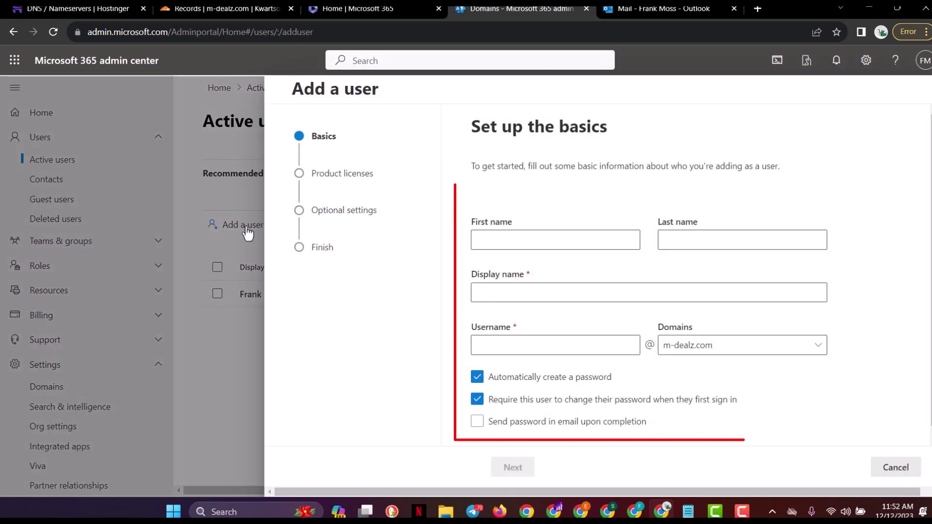
{"action": "scroll", "coordinate": [645, 275], "scroll_direction": "down", "scroll_amount": 1}
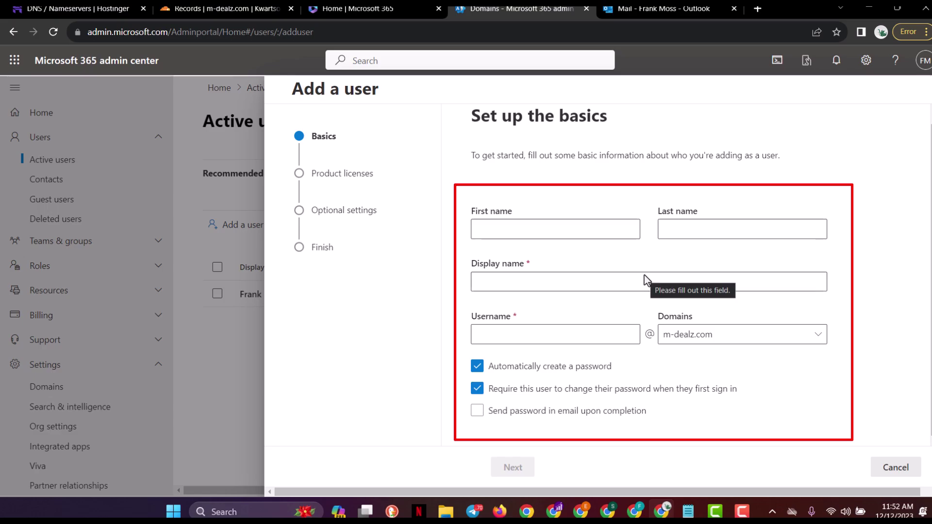
{"action": "left_click", "coordinate": [896, 467]}
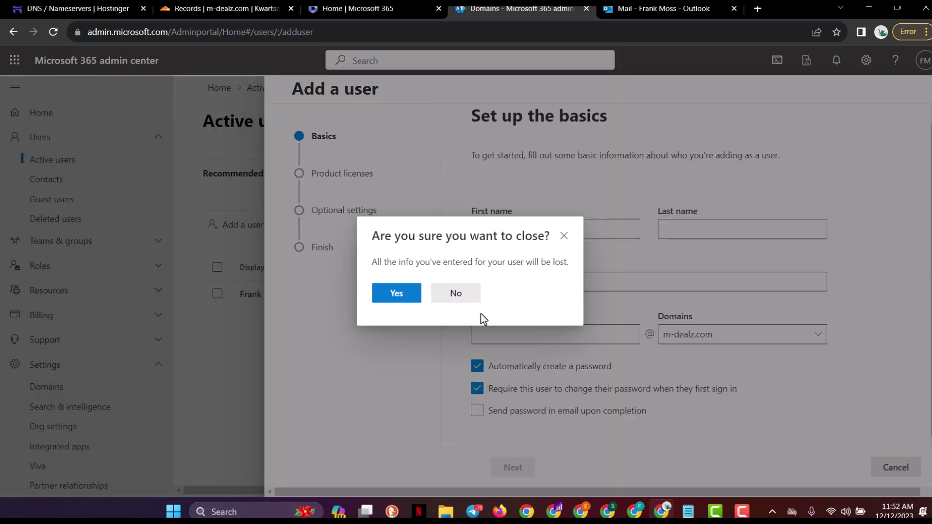
{"action": "left_click", "coordinate": [400, 297]}
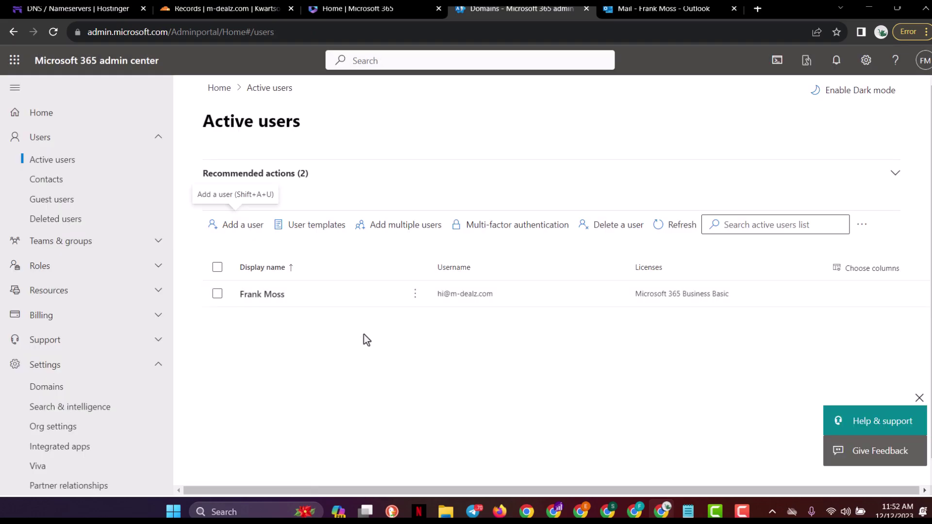
Tick Authenticated SMTP in the existing user's email apps, save the change, and return to the Active users list
{"action": "left_click", "coordinate": [466, 293]}
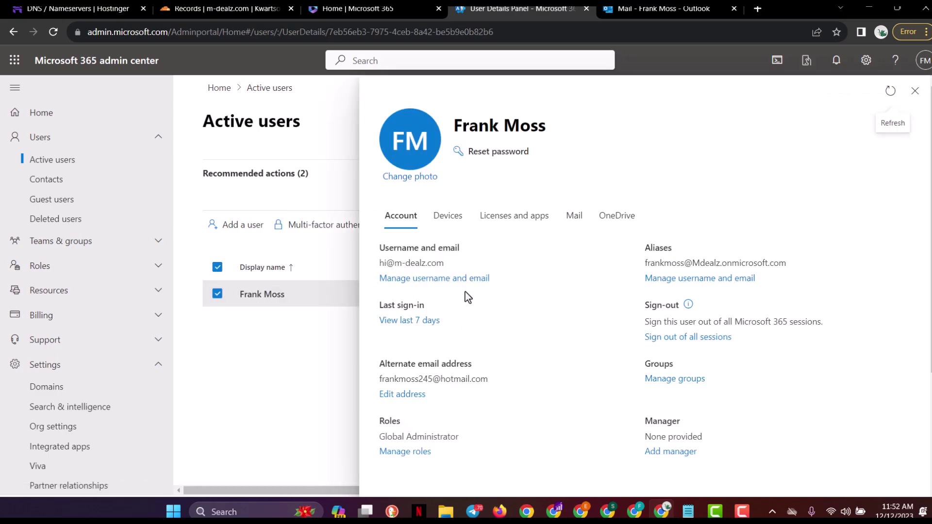
{"action": "left_click", "coordinate": [573, 225]}
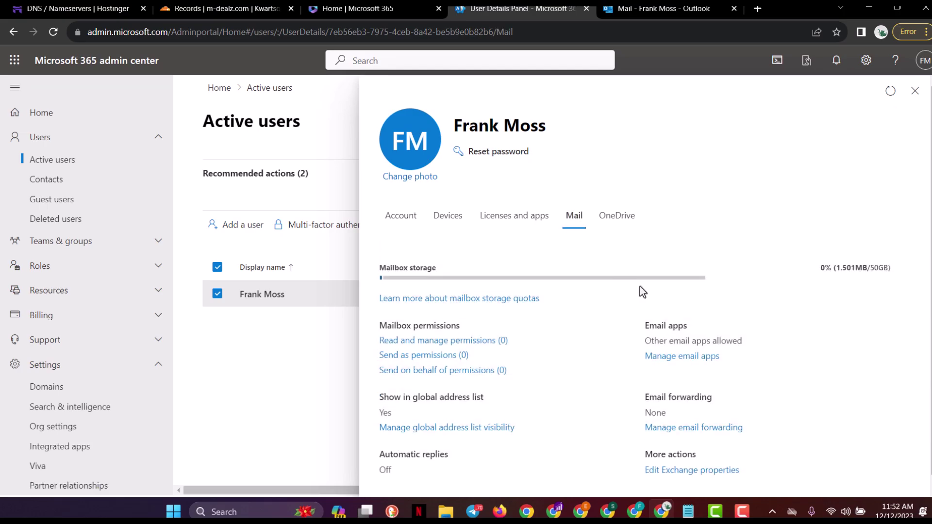
{"action": "left_click", "coordinate": [663, 359]}
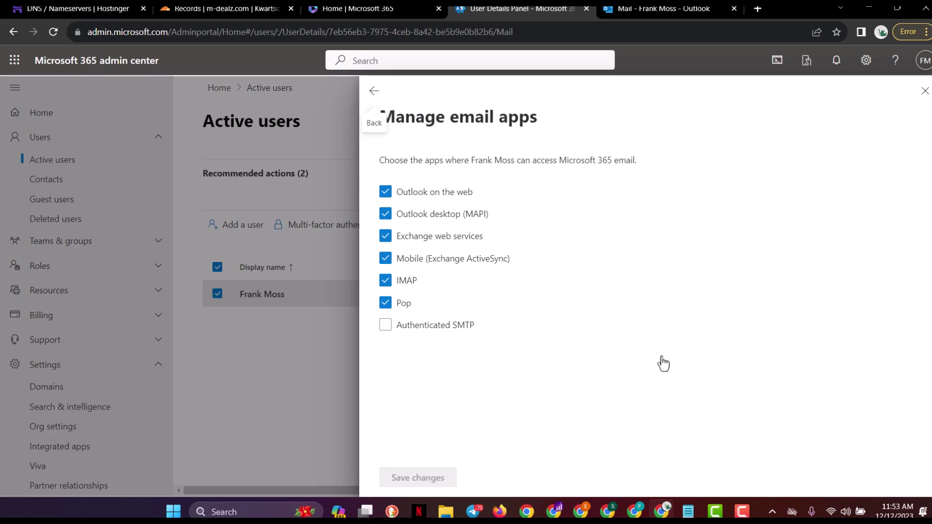
{"action": "left_click", "coordinate": [386, 326]}
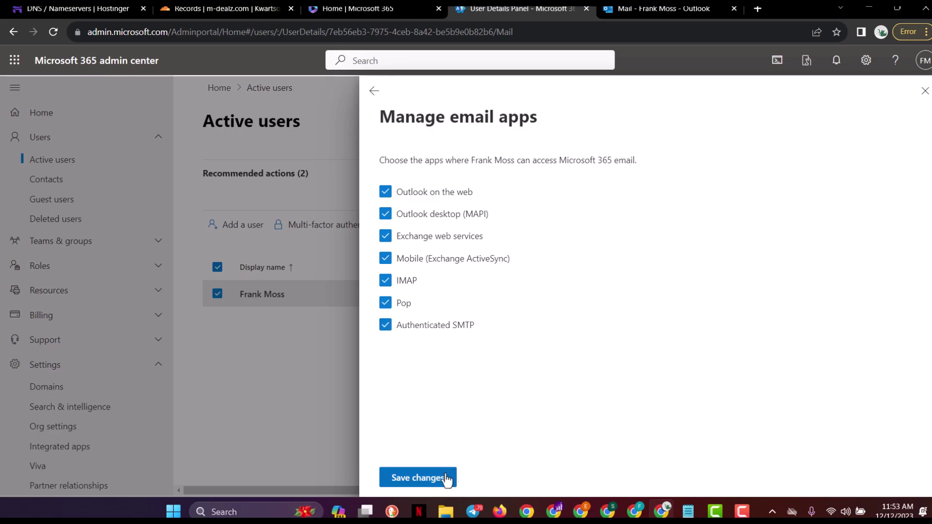
{"action": "left_click", "coordinate": [445, 479]}
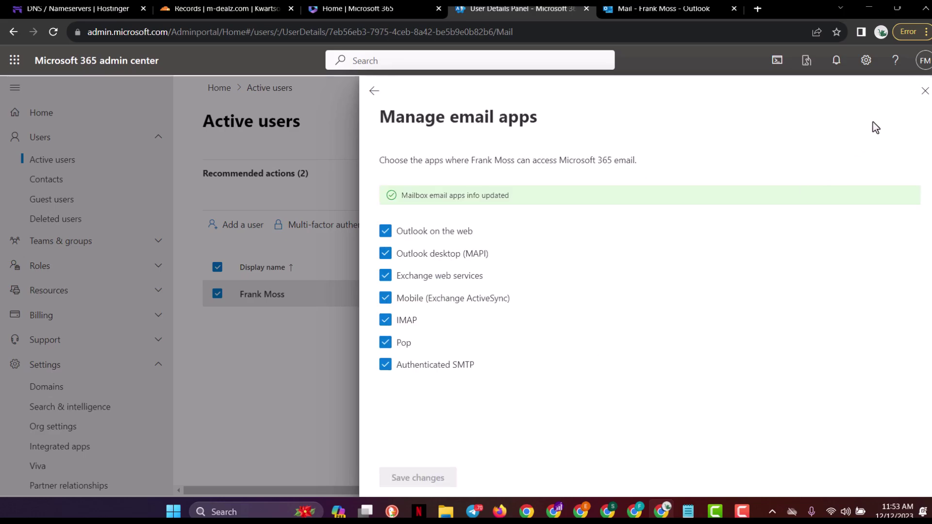
{"action": "left_click", "coordinate": [925, 91]}
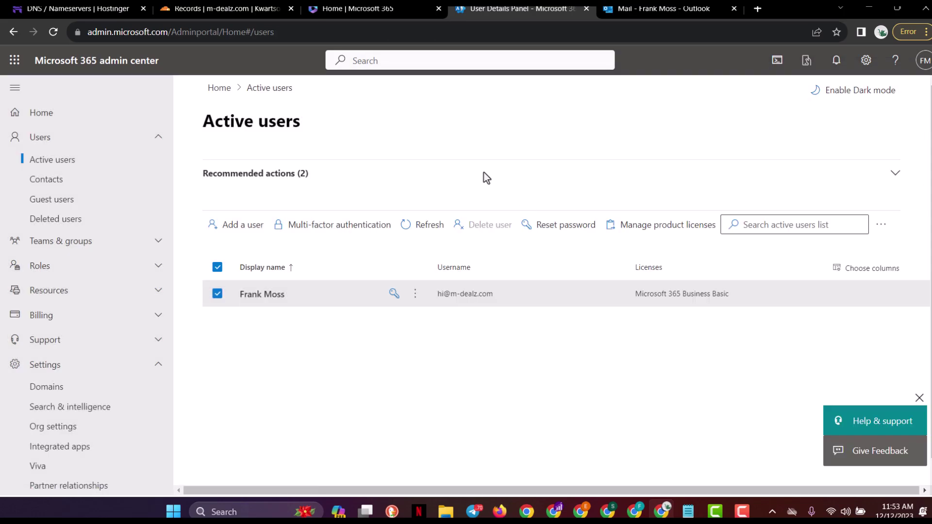